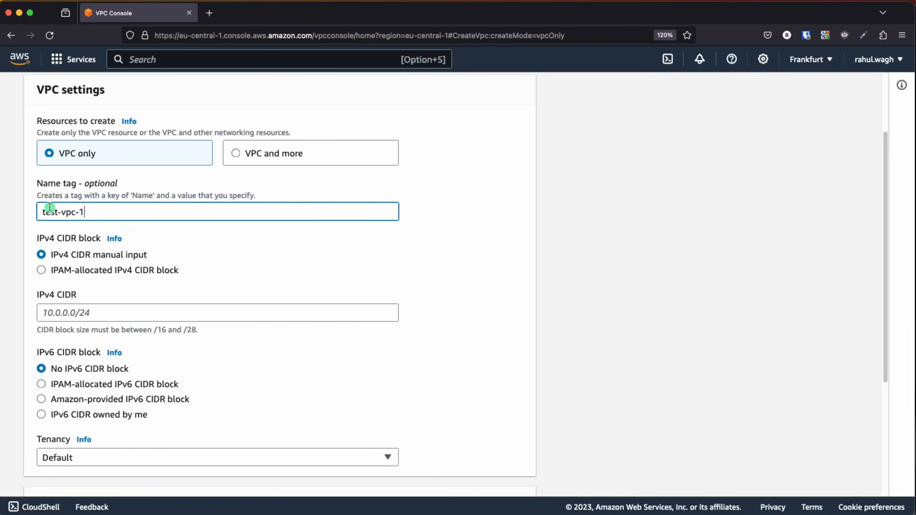
- Create the VPC test-vpc-1 with the IPv4 CIDR 12.0.0.0/16 and open the list of VPCs
{"action": "left_click", "coordinate": [54, 312]}
{"action": "type", "text": "12.0.0.0/16"}
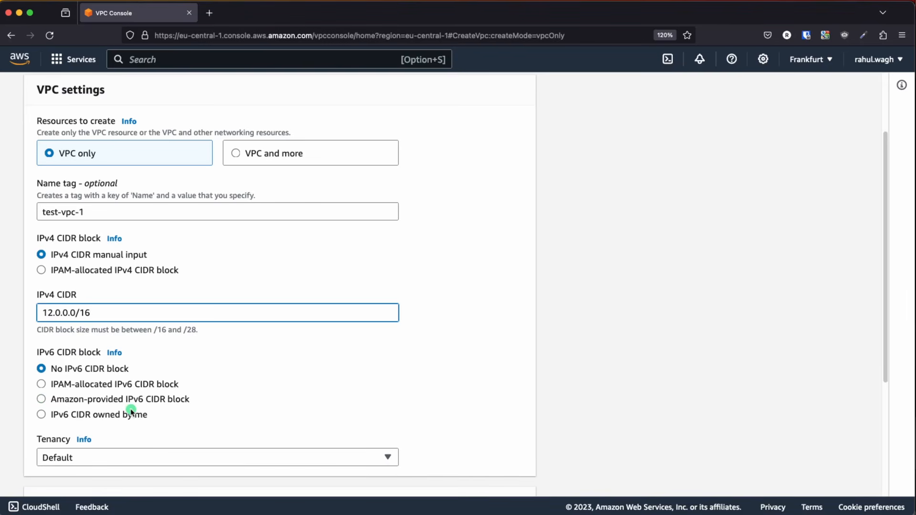
{"action": "scroll", "coordinate": [208, 411], "scroll_direction": "down", "scroll_amount": 5}
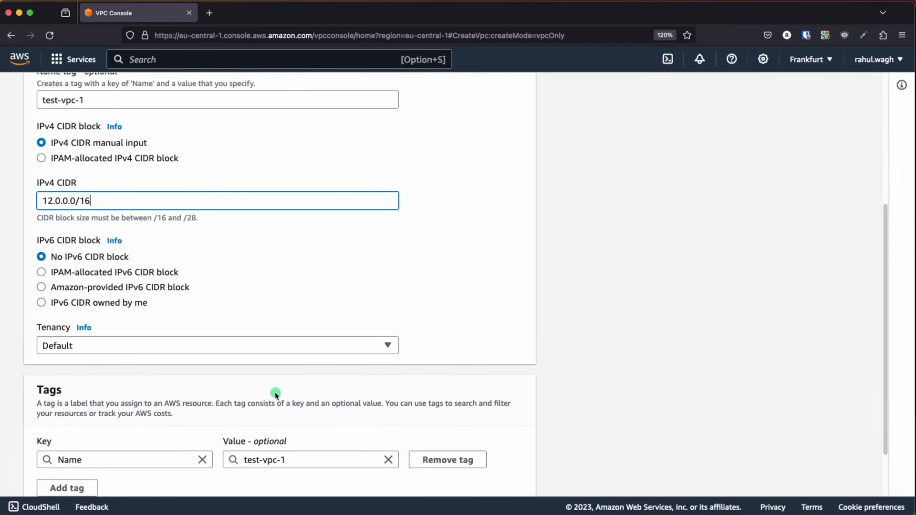
{"action": "scroll", "coordinate": [272, 393], "scroll_direction": "down", "scroll_amount": 3}
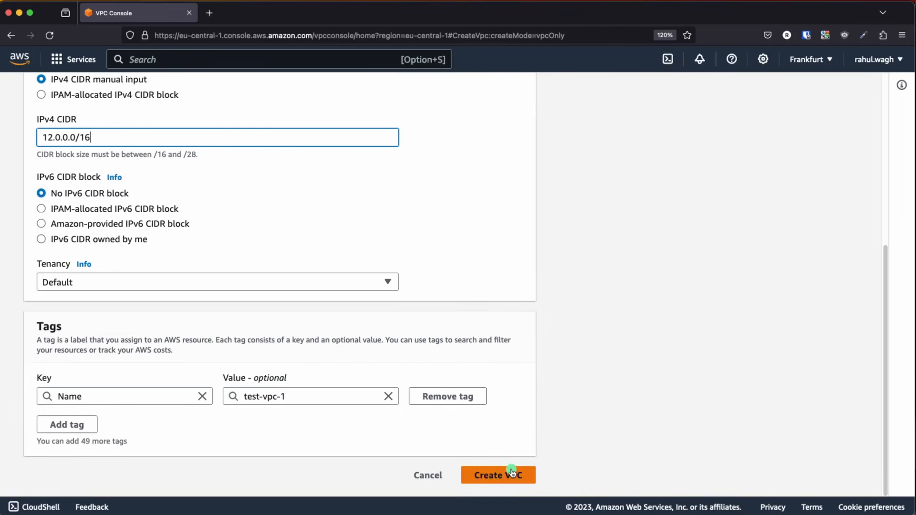
{"action": "left_click", "coordinate": [498, 477]}
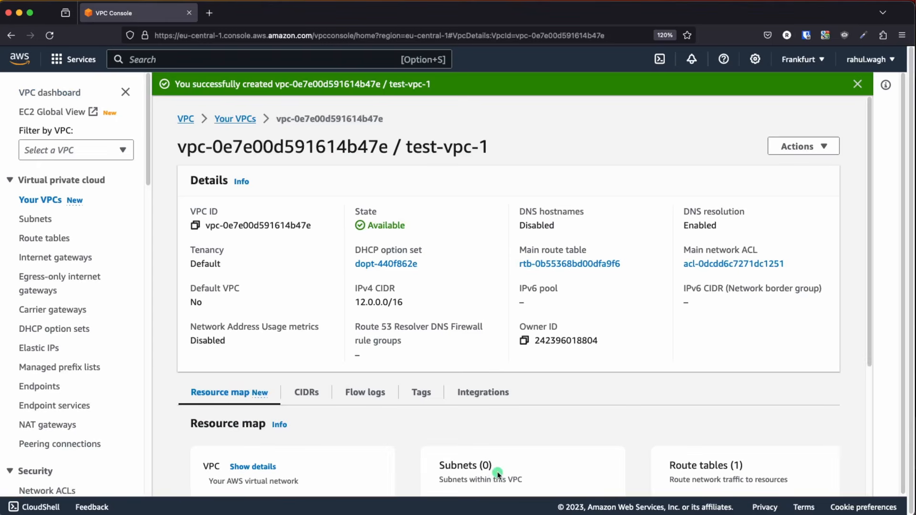
{"action": "left_click", "coordinate": [188, 120]}
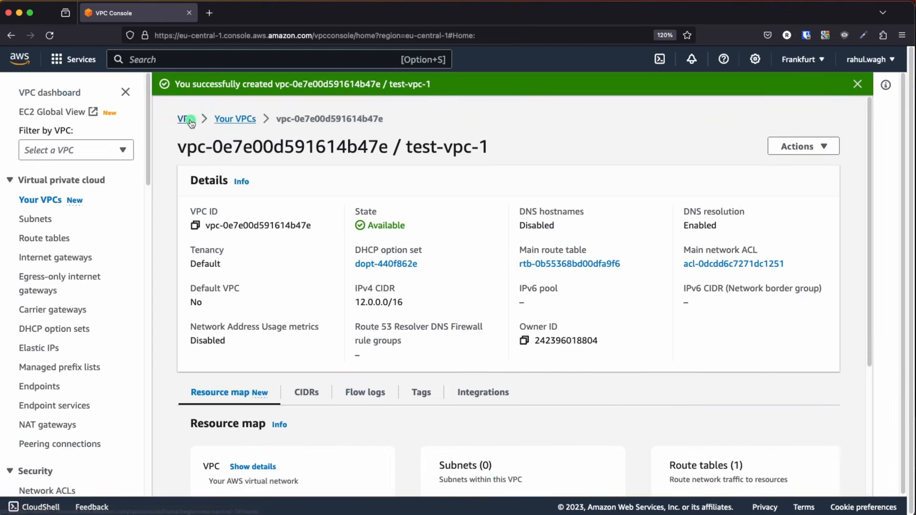
{"action": "left_click", "coordinate": [204, 200]}
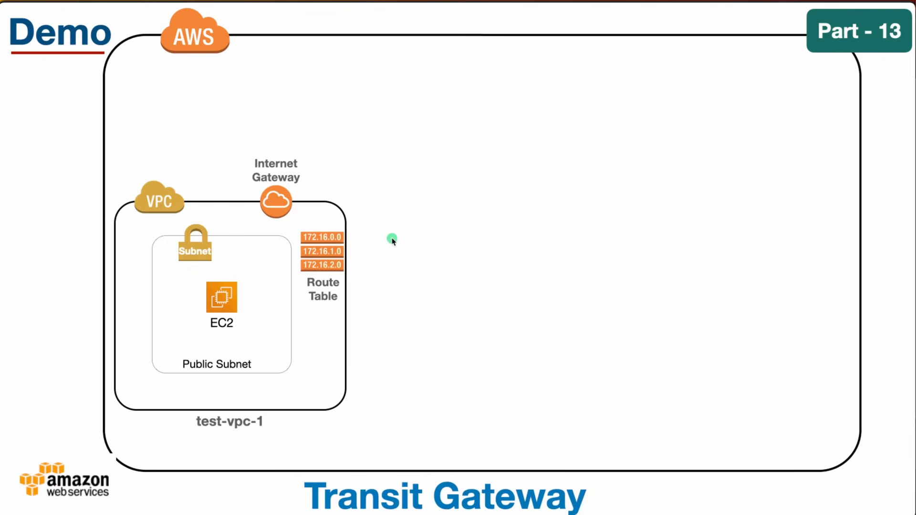
{"action": "key", "text": "Right"}
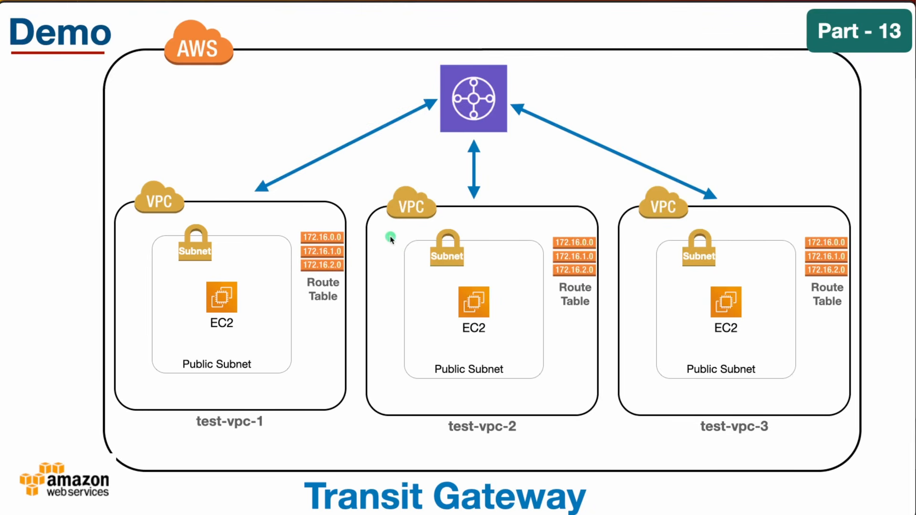
{"action": "key", "text": "Left"}
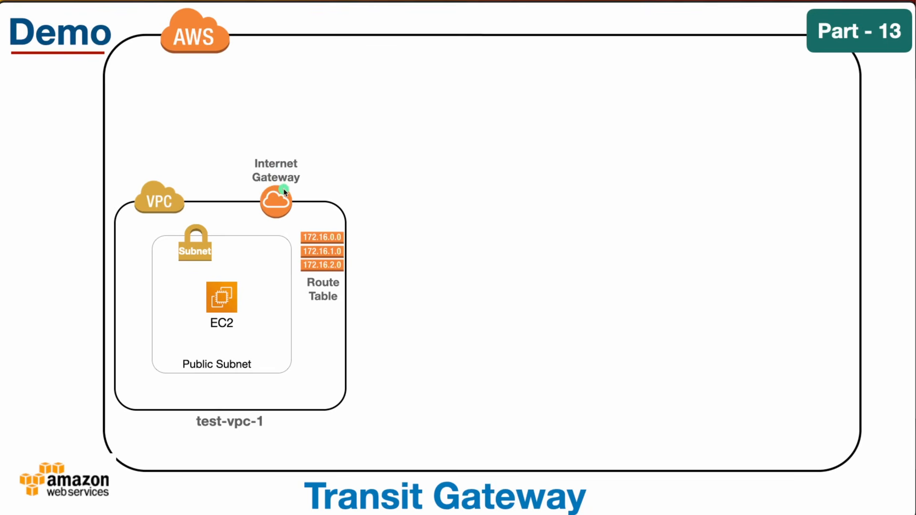
{"action": "key", "text": "super+Tab"}
{"action": "key", "text": "super+Tab"}
{"action": "key", "text": "super+Tab"}
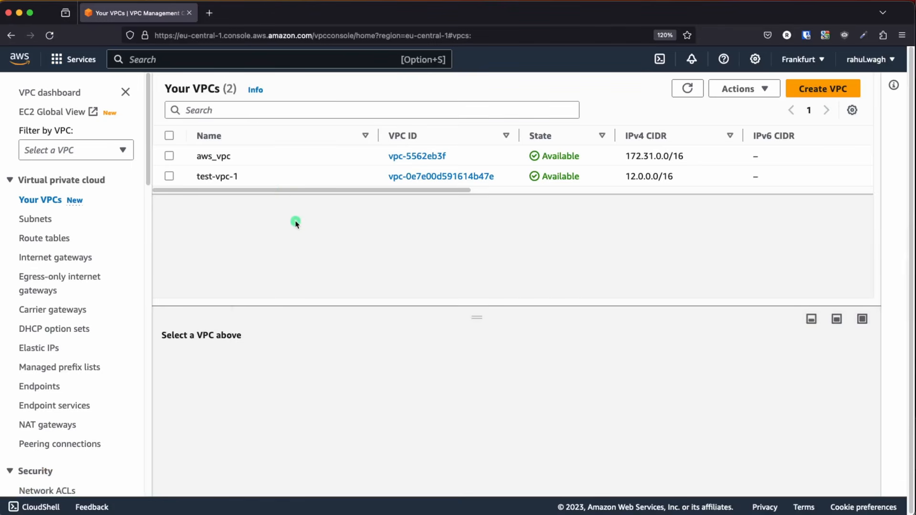
- Create an internet gateway with the name tag igw-test-vpc-1
{"action": "scroll", "coordinate": [53, 257], "scroll_direction": "down", "scroll_amount": 2}
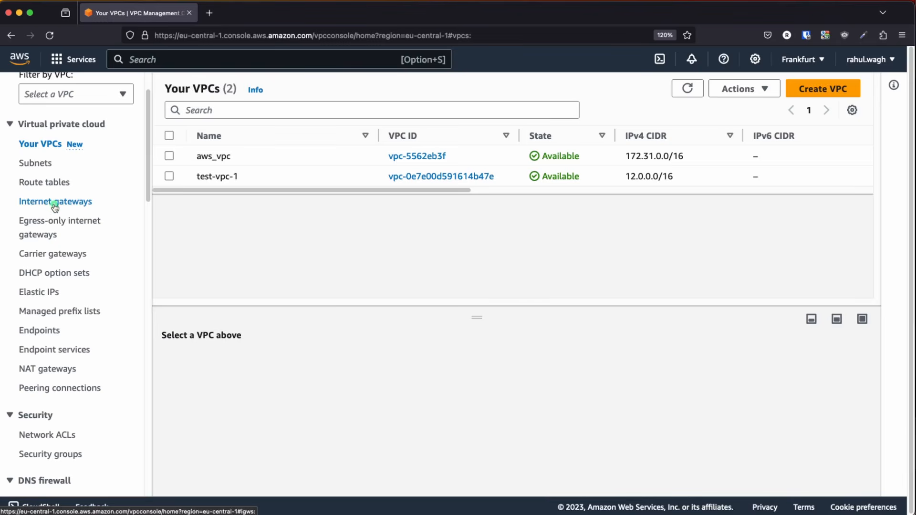
{"action": "left_click", "coordinate": [55, 204]}
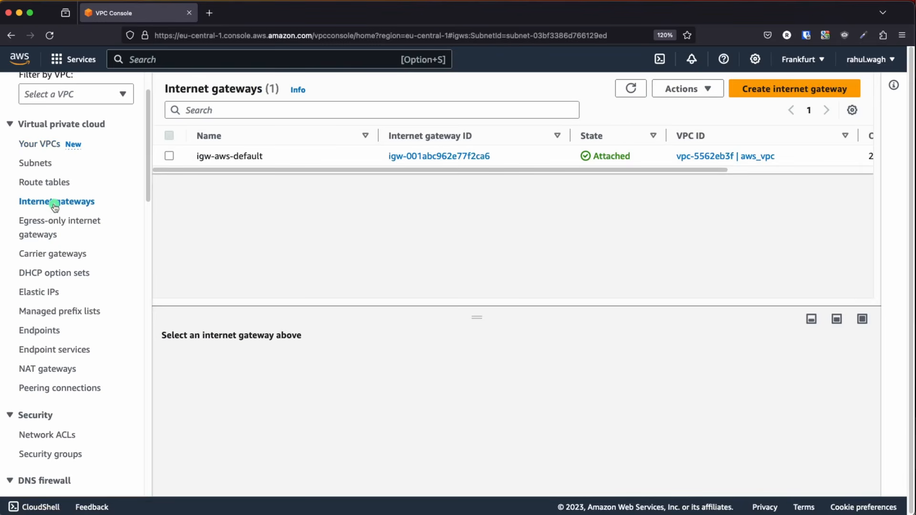
{"action": "left_click", "coordinate": [781, 89]}
{"action": "left_click", "coordinate": [64, 246]}
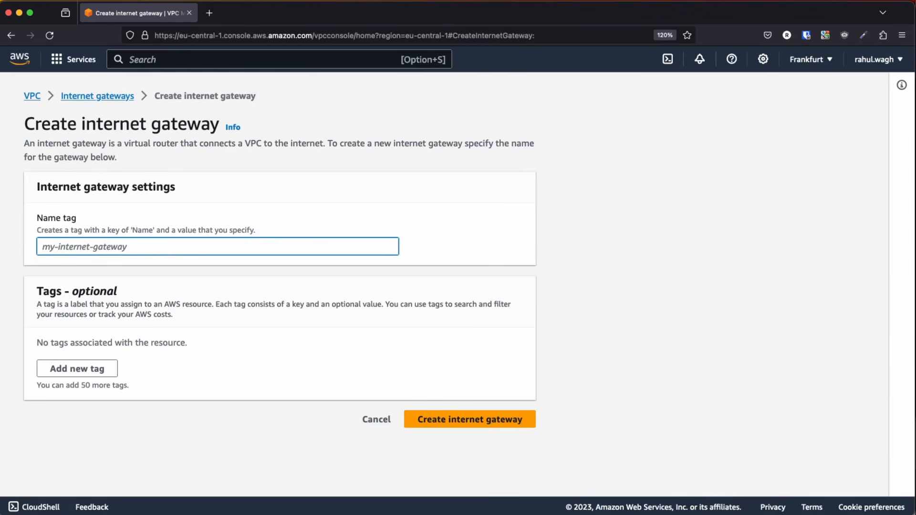
{"action": "type", "text": "igw-test-vpc-1"}
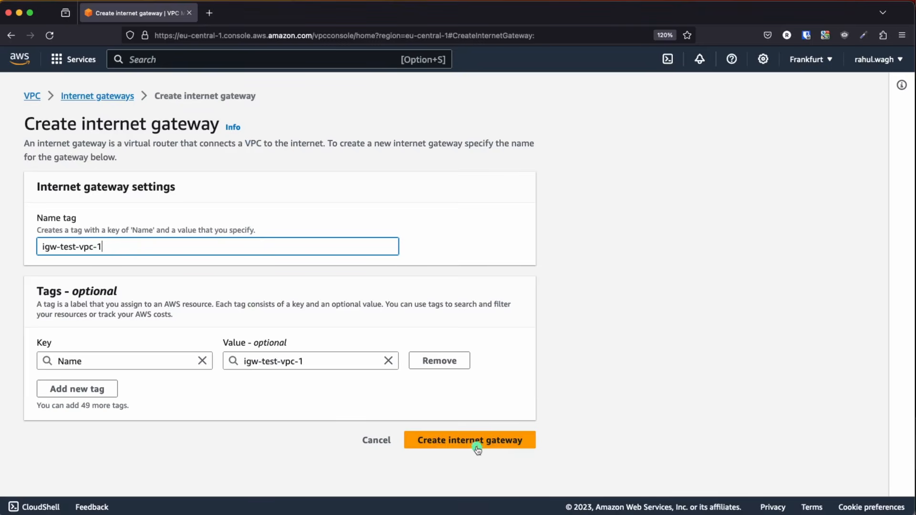
{"action": "left_click", "coordinate": [621, 371]}
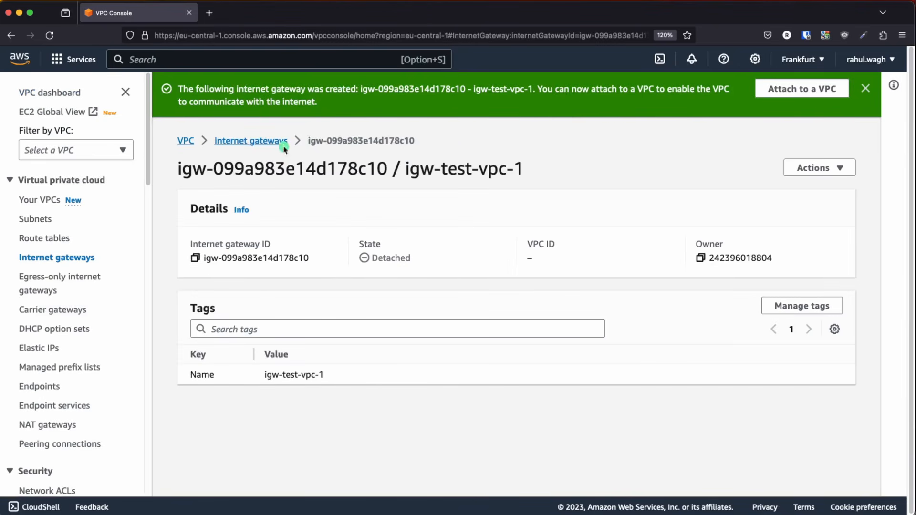
- Attach the internet gateway igw-test-vpc-1 to the VPC test-vpc-1
{"action": "left_click", "coordinate": [260, 140]}
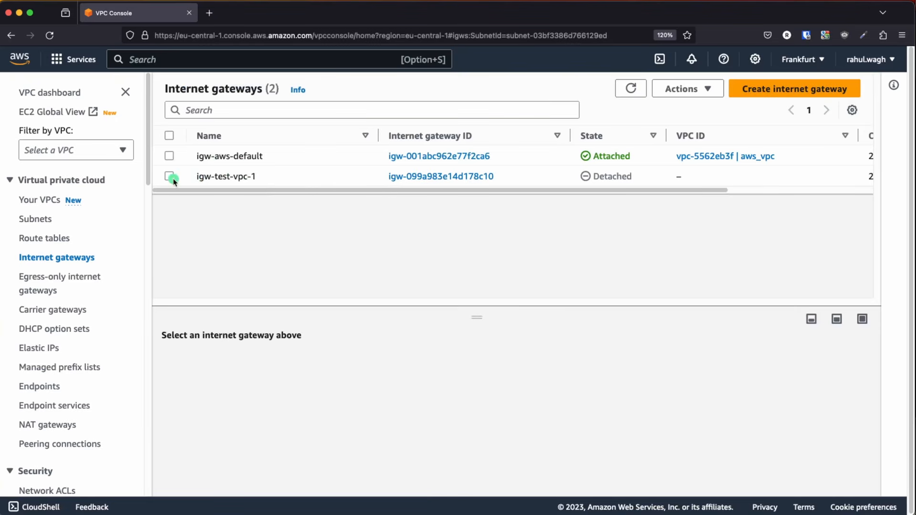
{"action": "left_click", "coordinate": [170, 177]}
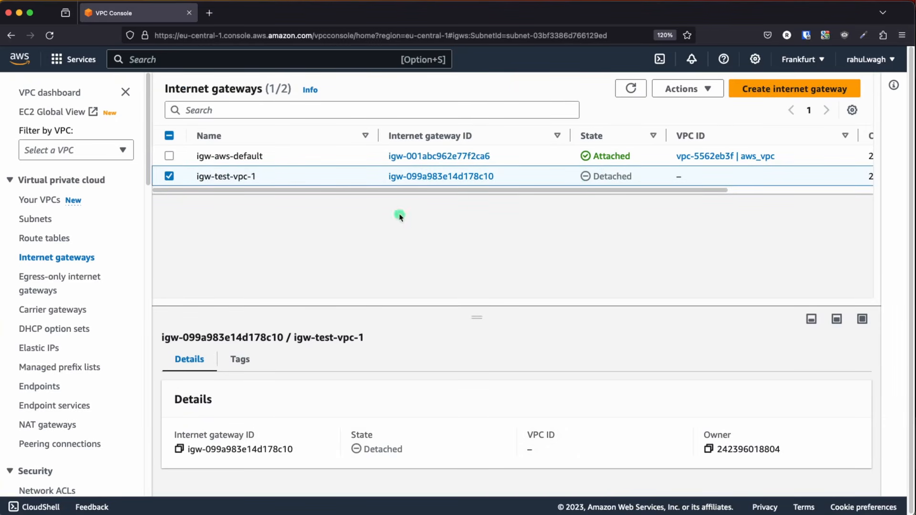
{"action": "left_click", "coordinate": [408, 178]}
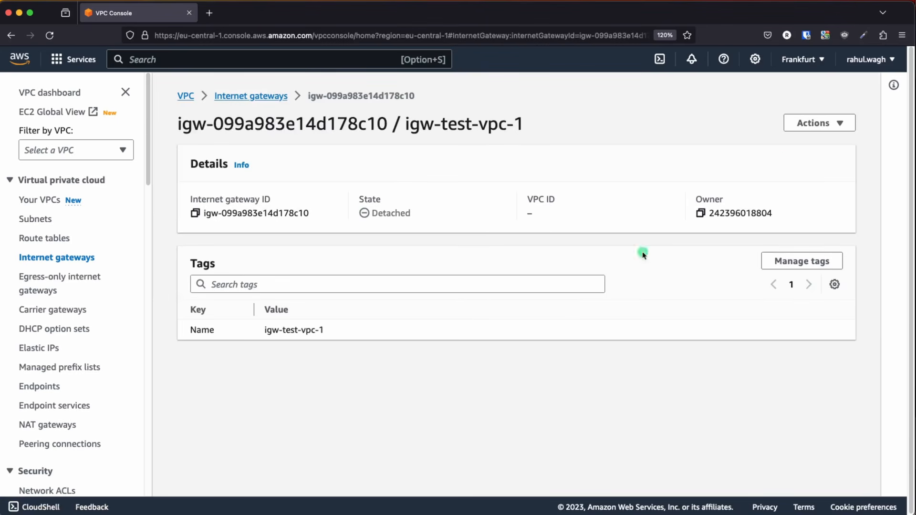
{"action": "left_click", "coordinate": [829, 125]}
{"action": "left_click", "coordinate": [806, 141]}
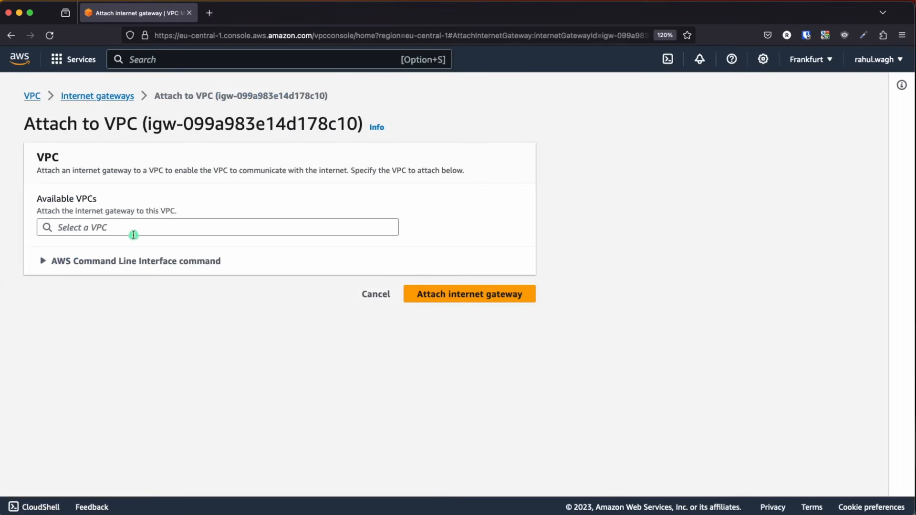
{"action": "left_click", "coordinate": [82, 228]}
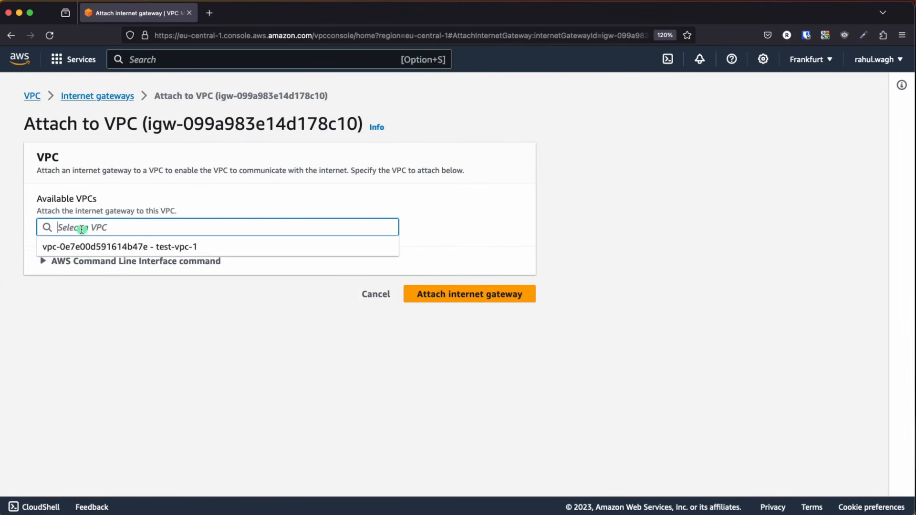
{"action": "left_click", "coordinate": [163, 247]}
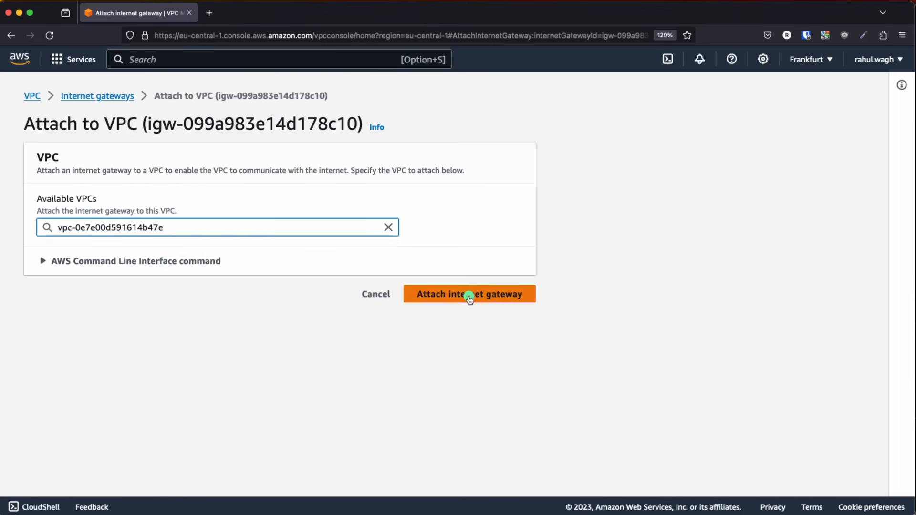
{"action": "left_click", "coordinate": [469, 298]}
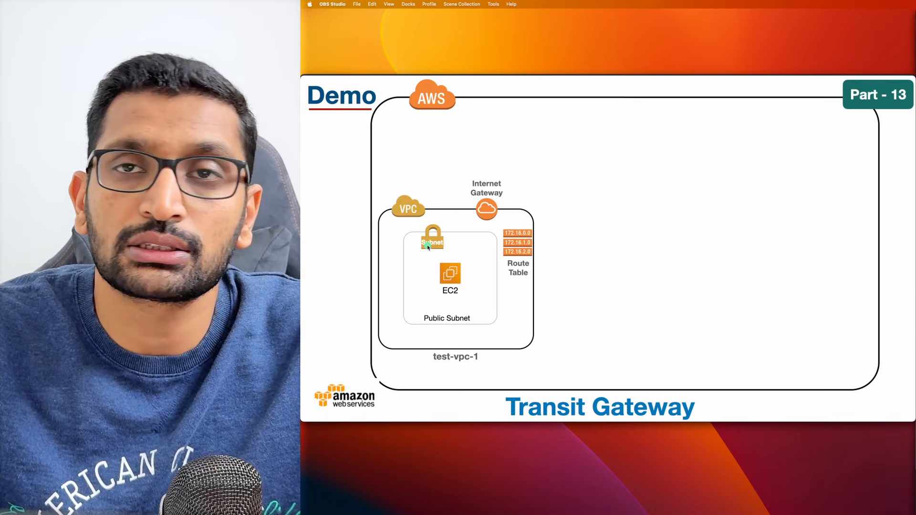
{"action": "key", "text": "super+Tab"}
{"action": "key", "text": "super+Tab"}
{"action": "key", "text": "super+Tab"}
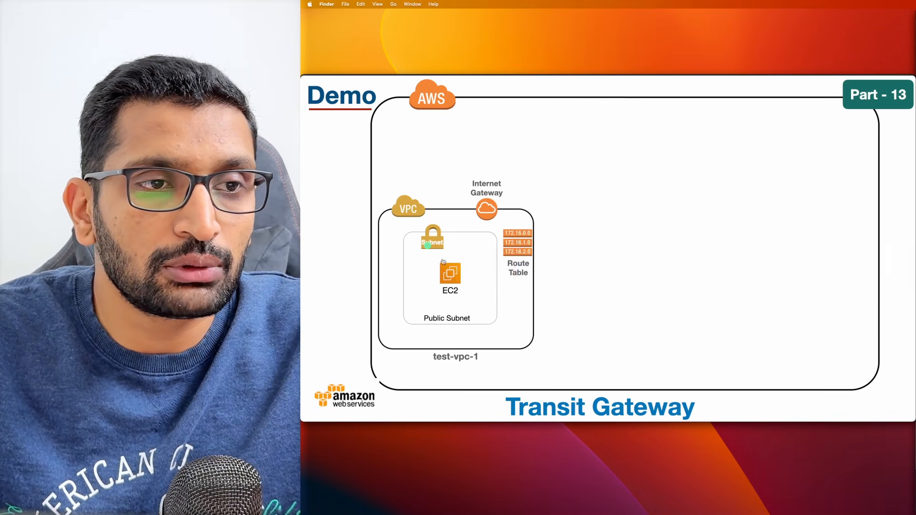
{"action": "key", "text": "super+Tab"}
{"action": "key", "text": "super+Tab"}
{"action": "key", "text": "super+Tab"}
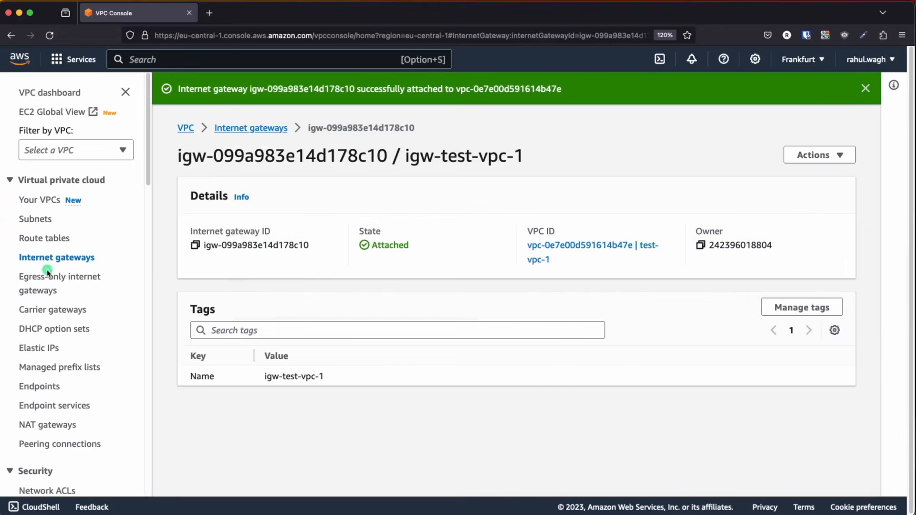
- Start creating a new subnet and choose test-vpc-1 as its VPC
{"action": "left_click", "coordinate": [40, 221]}
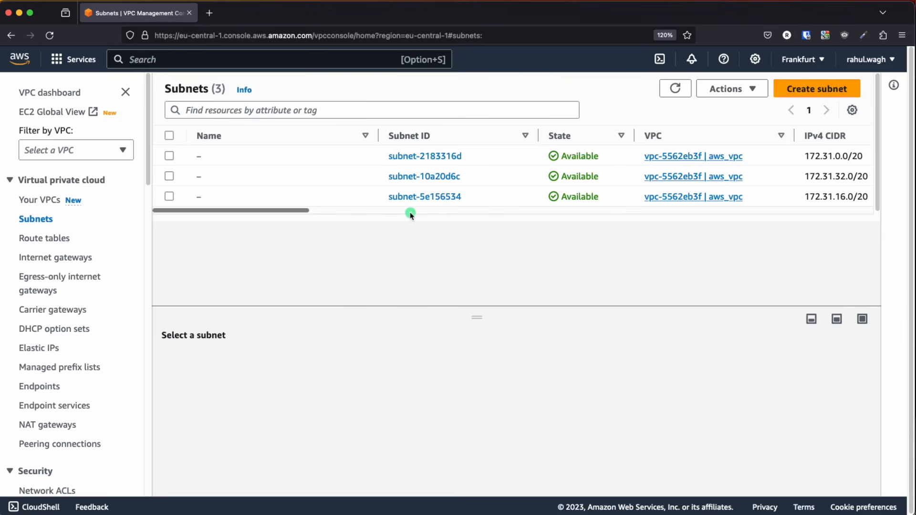
{"action": "left_click", "coordinate": [832, 86]}
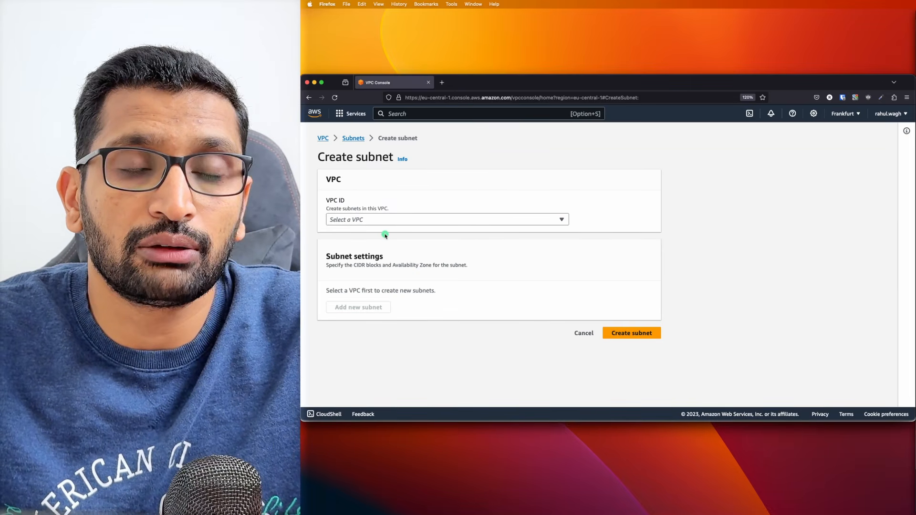
{"action": "left_click", "coordinate": [372, 220]}
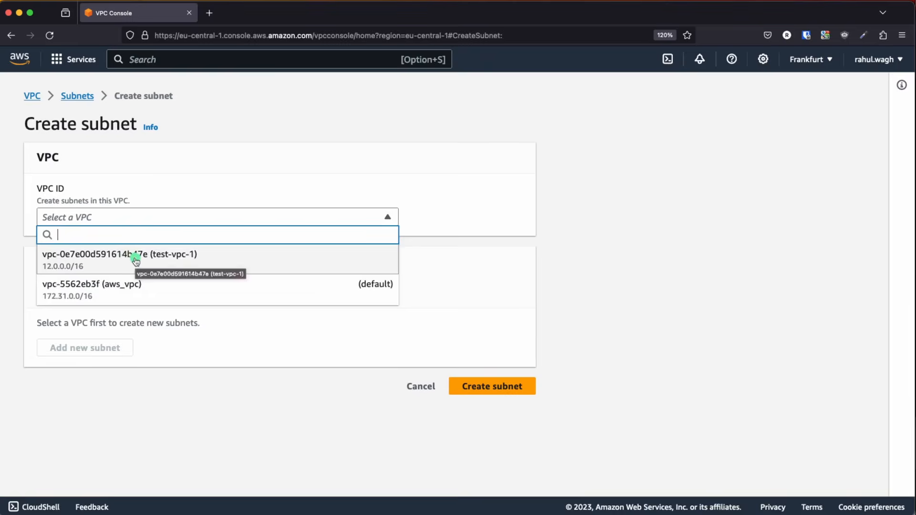
{"action": "left_click", "coordinate": [391, 247]}
{"action": "scroll", "coordinate": [168, 339], "scroll_direction": "down", "scroll_amount": 3}
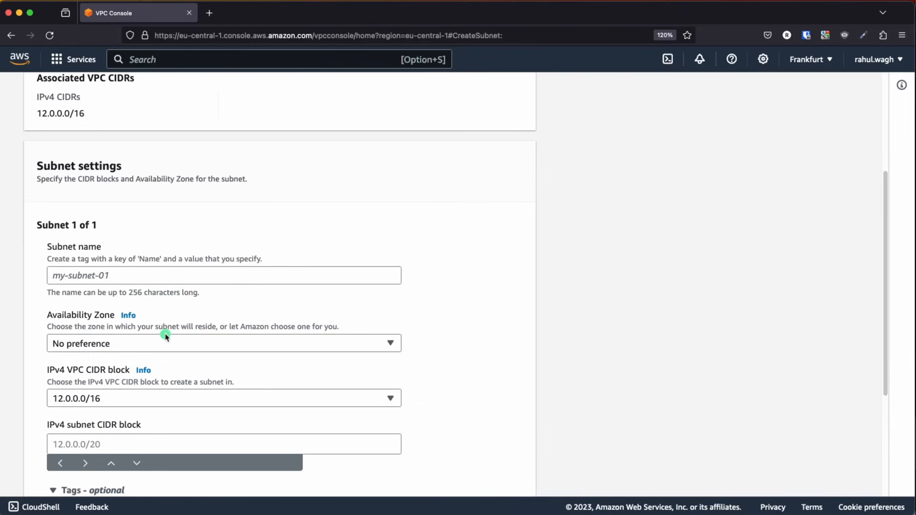
- Name the subnet test-subnet-vpc-1-1a and set its availability zone to Europe (Frankfurt) / eu-central-1a
{"action": "left_click", "coordinate": [71, 275]}
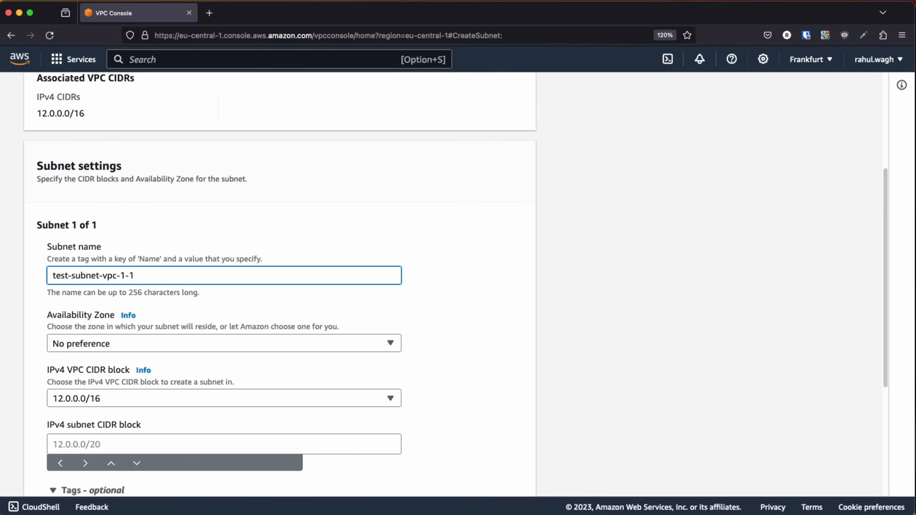
{"action": "type", "text": "a"}
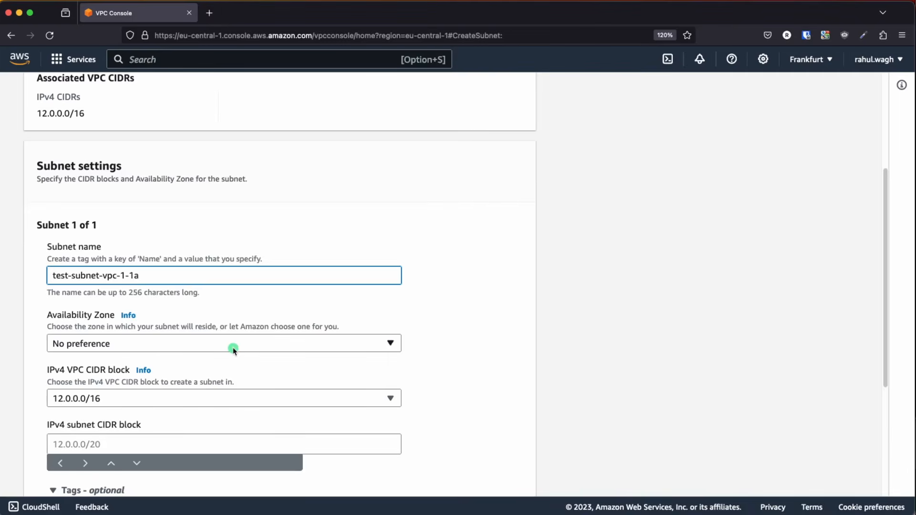
{"action": "left_click", "coordinate": [457, 306]}
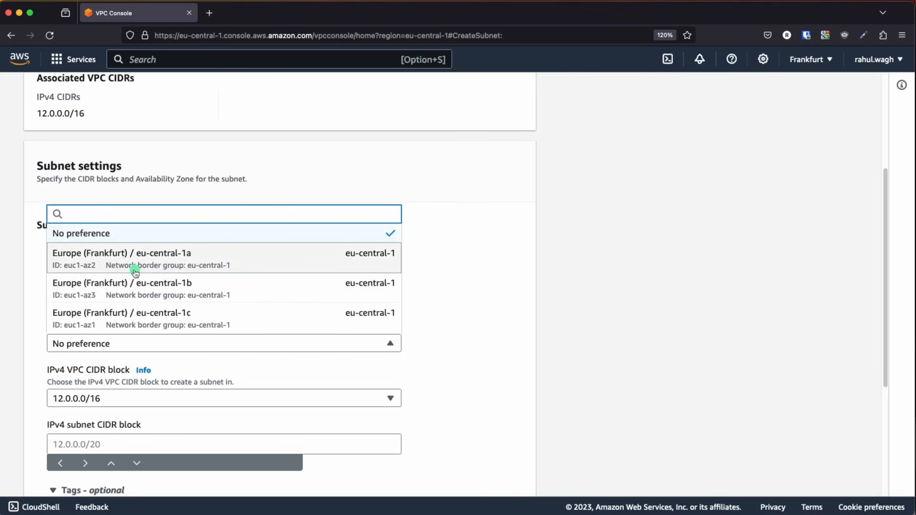
{"action": "left_click", "coordinate": [192, 265]}
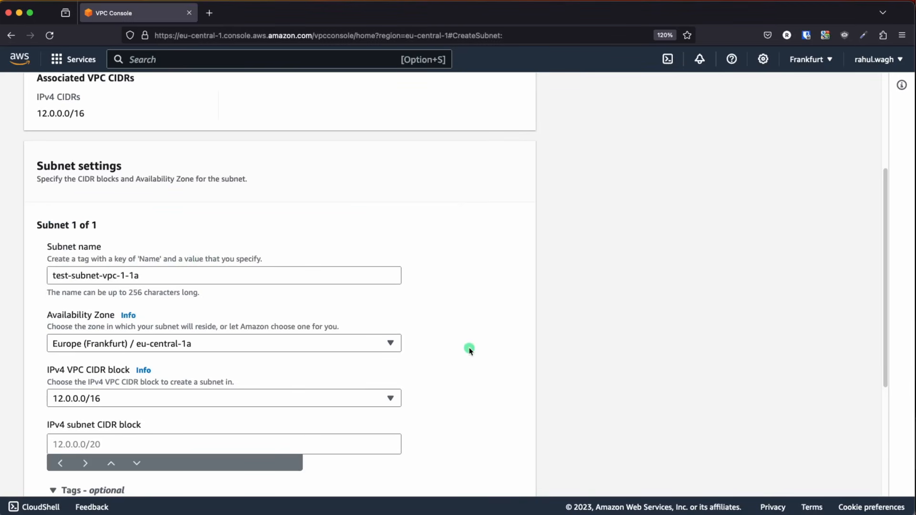
- Copy the VPC's IPv4 CIDR into the subnet CIDR block and adjust it to 12.0.1.0/24
{"action": "scroll", "coordinate": [468, 349], "scroll_direction": "down", "scroll_amount": 3}
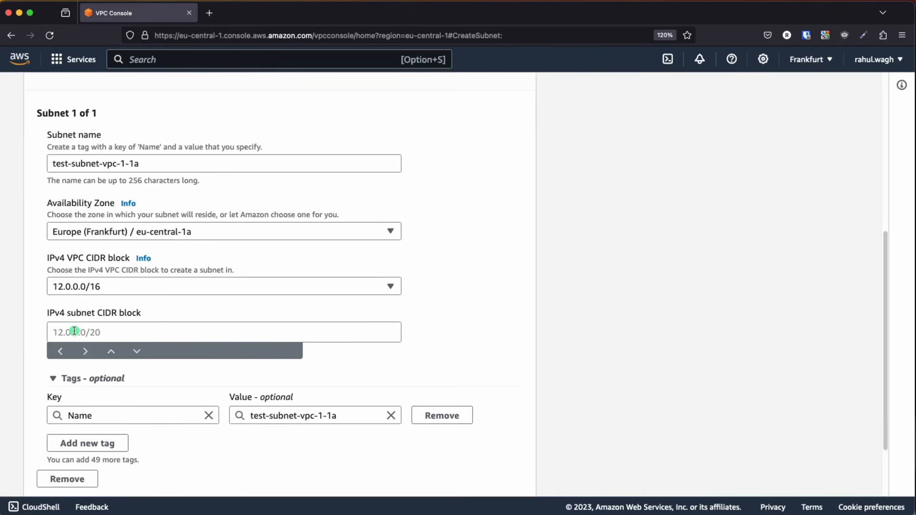
{"action": "scroll", "coordinate": [104, 325], "scroll_direction": "up", "scroll_amount": 7}
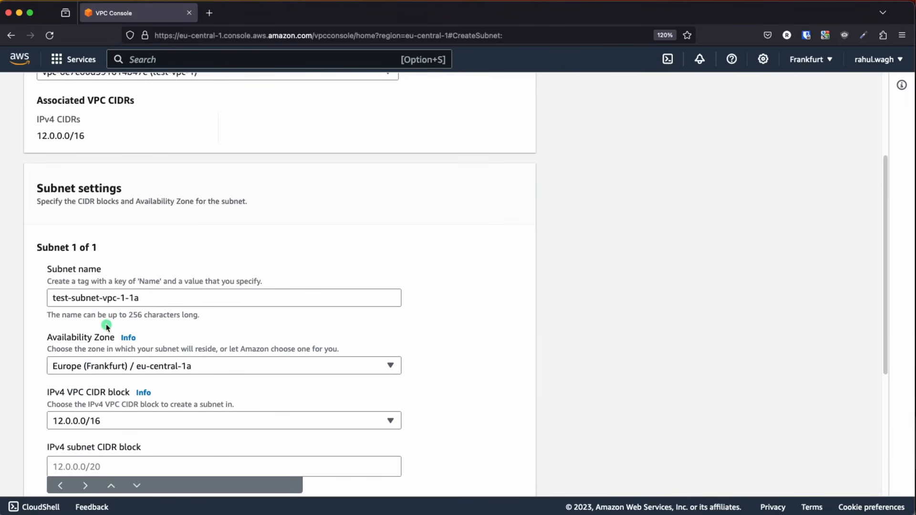
{"action": "left_click_drag", "start_coordinate": [38, 270], "coordinate": [99, 273]}
{"action": "key", "text": "super+c"}
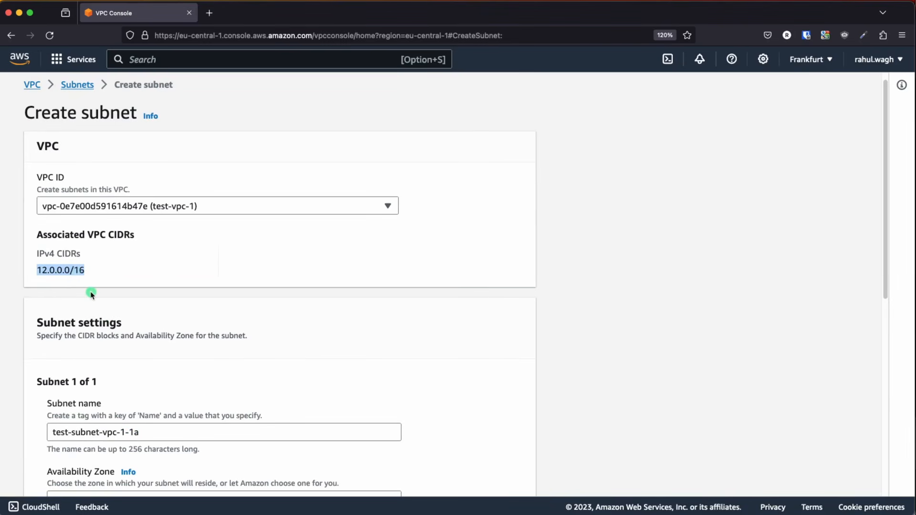
{"action": "scroll", "coordinate": [96, 296], "scroll_direction": "down", "scroll_amount": 5}
{"action": "left_click", "coordinate": [84, 338]}
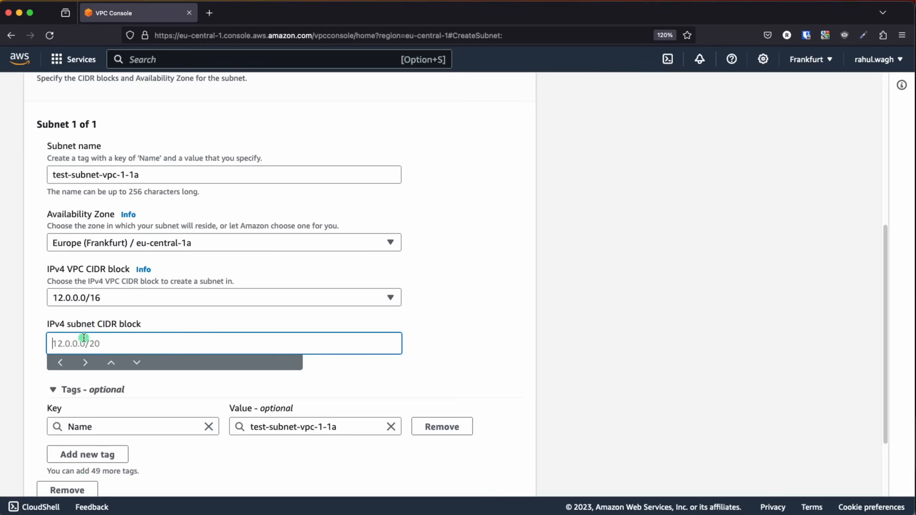
{"action": "key", "text": "super+v"}
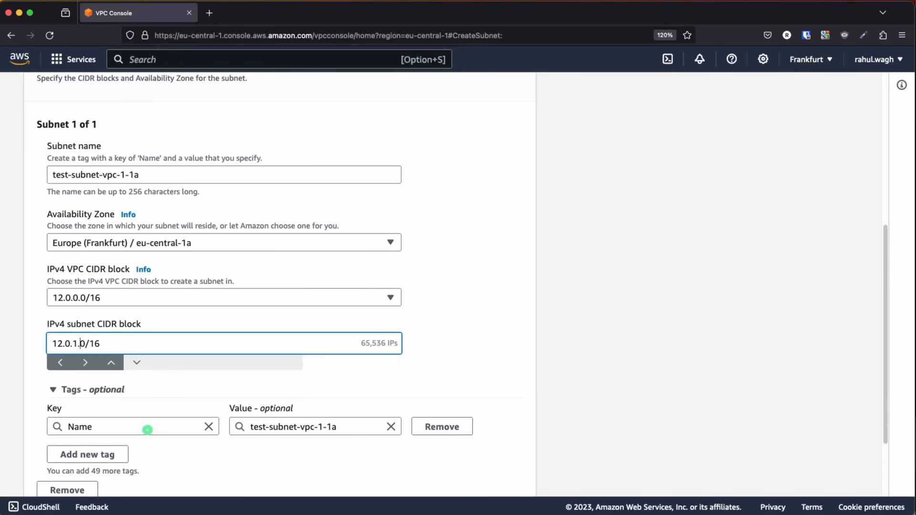
{"action": "key", "text": "Delete"}
{"action": "key", "text": "Delete"}
{"action": "type", "text": "24"}
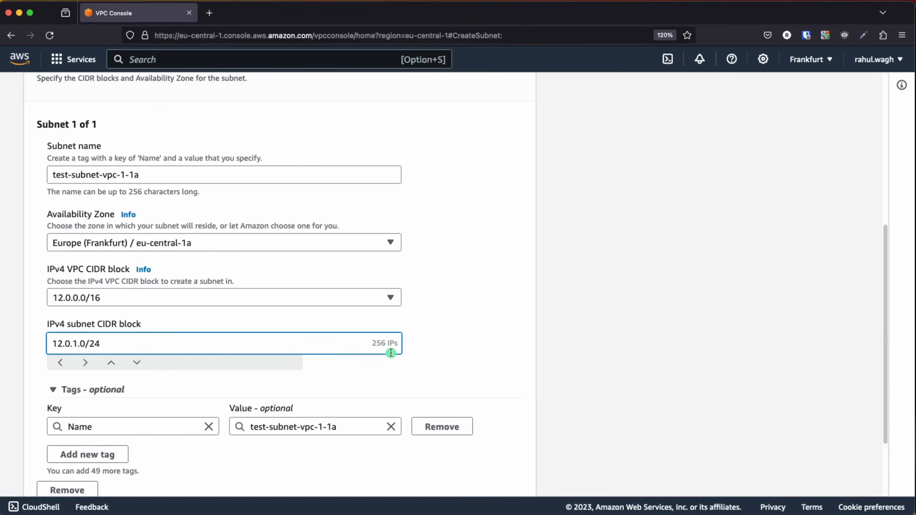
- Create the subnet test-subnet-vpc-1-1a with the entered settings
{"action": "scroll", "coordinate": [390, 353], "scroll_direction": "down", "scroll_amount": 3}
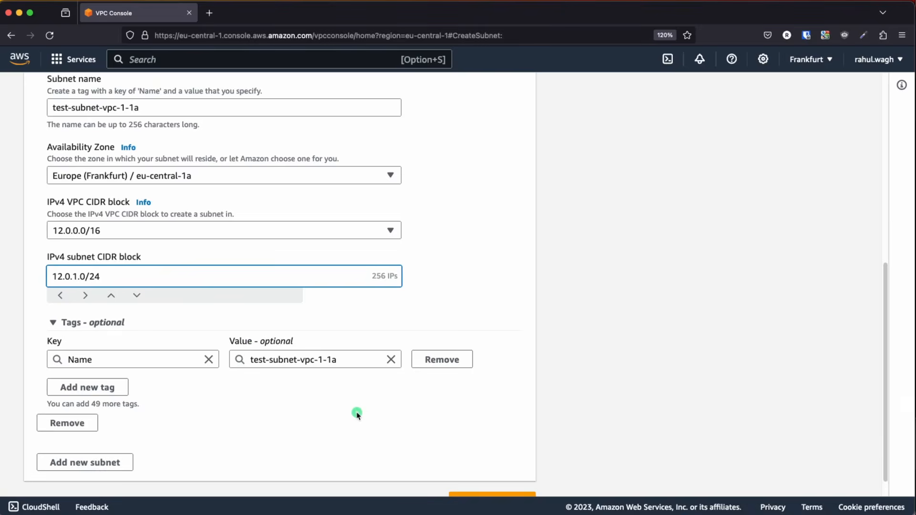
{"action": "scroll", "coordinate": [541, 351], "scroll_direction": "down", "scroll_amount": 2}
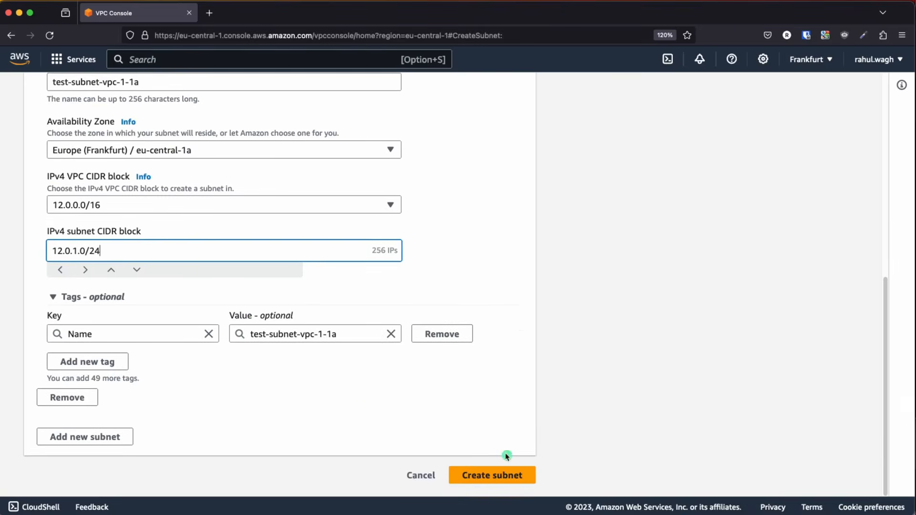
{"action": "left_click", "coordinate": [498, 479]}
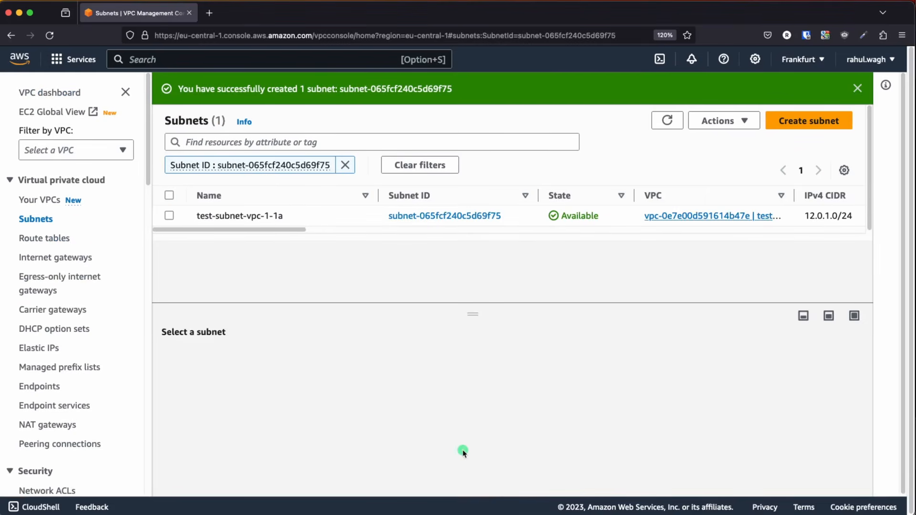
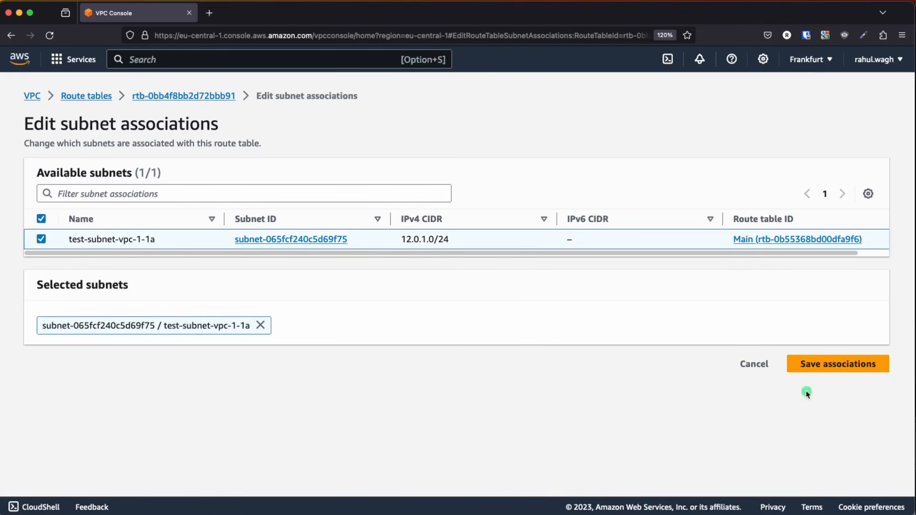
- Save the association of test-subnet-vpc-1-1a with route table rt-test-vpc-1 and review its explicit subnet associations
{"action": "left_click", "coordinate": [819, 366]}
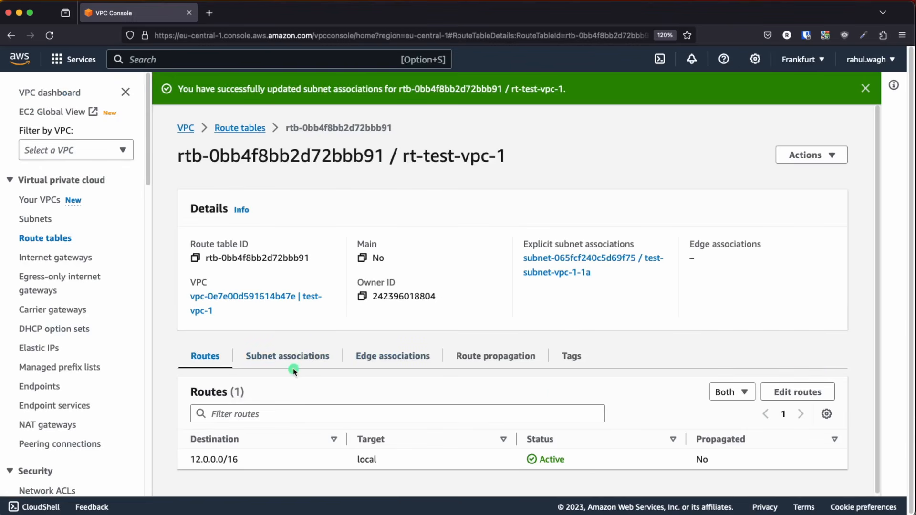
{"action": "left_click", "coordinate": [288, 356]}
{"action": "scroll", "coordinate": [353, 425], "scroll_direction": "down", "scroll_amount": 3}
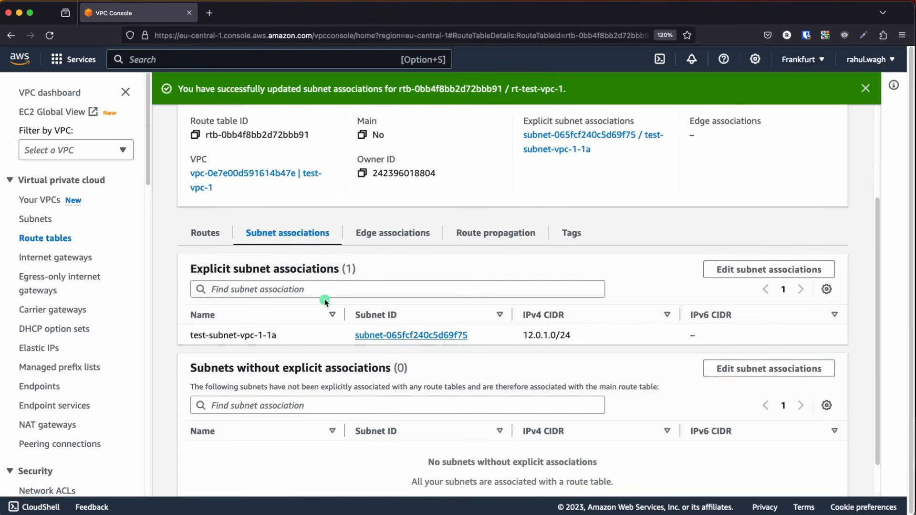
{"action": "scroll", "coordinate": [324, 302], "scroll_direction": "up", "scroll_amount": 3}
{"action": "left_click_drag", "start_coordinate": [400, 159], "coordinate": [519, 168]}
{"action": "scroll", "coordinate": [217, 376], "scroll_direction": "down", "scroll_amount": 3}
{"action": "left_click_drag", "start_coordinate": [276, 296], "coordinate": [180, 294]}
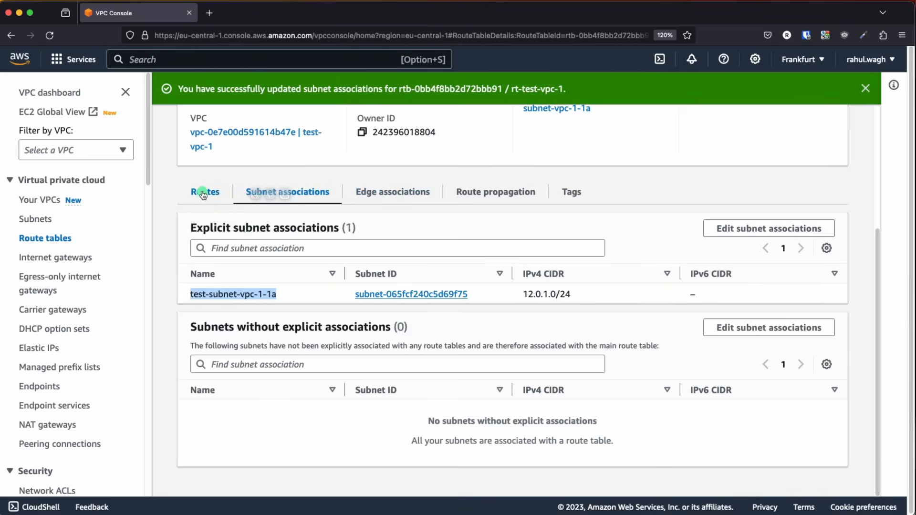
- Edit the routes of rt-test-vpc-1 and add a route with destination 0.0.0.0/0
{"action": "left_click", "coordinate": [203, 193]}
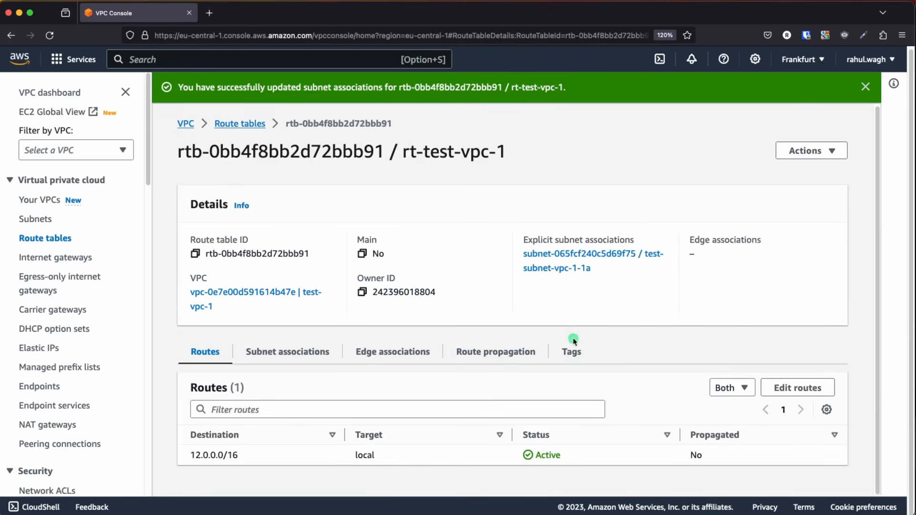
{"action": "left_click", "coordinate": [807, 388]}
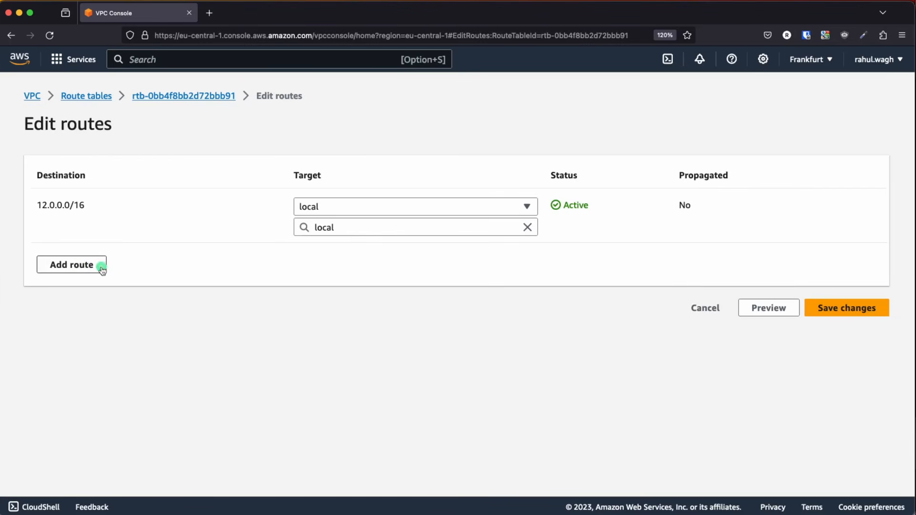
{"action": "left_click", "coordinate": [81, 270]}
{"action": "left_click", "coordinate": [77, 266]}
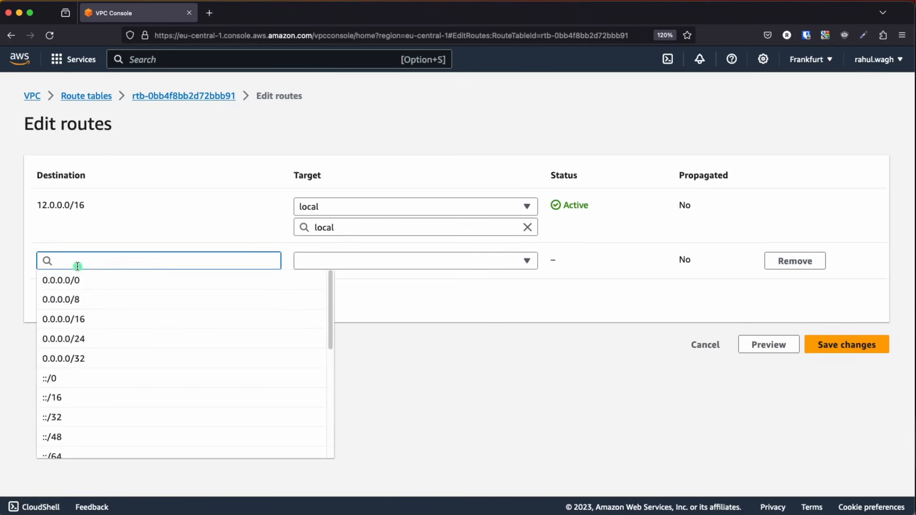
{"action": "left_click", "coordinate": [81, 281]}
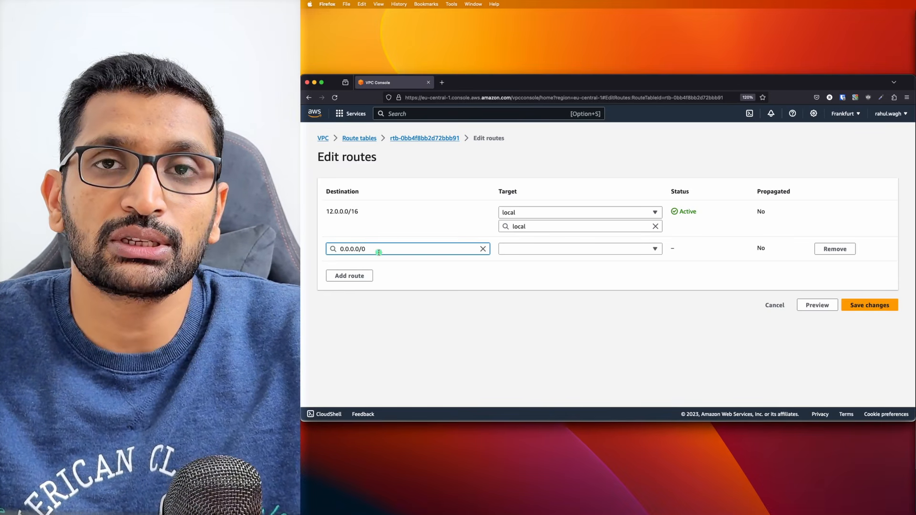
{"action": "left_click_drag", "start_coordinate": [367, 249], "coordinate": [335, 249]}
- Set the 0.0.0.0/0 route's target to the internet gateway igw-test-vpc-1 and save the route changes
{"action": "left_click", "coordinate": [552, 266]}
{"action": "left_click", "coordinate": [545, 252]}
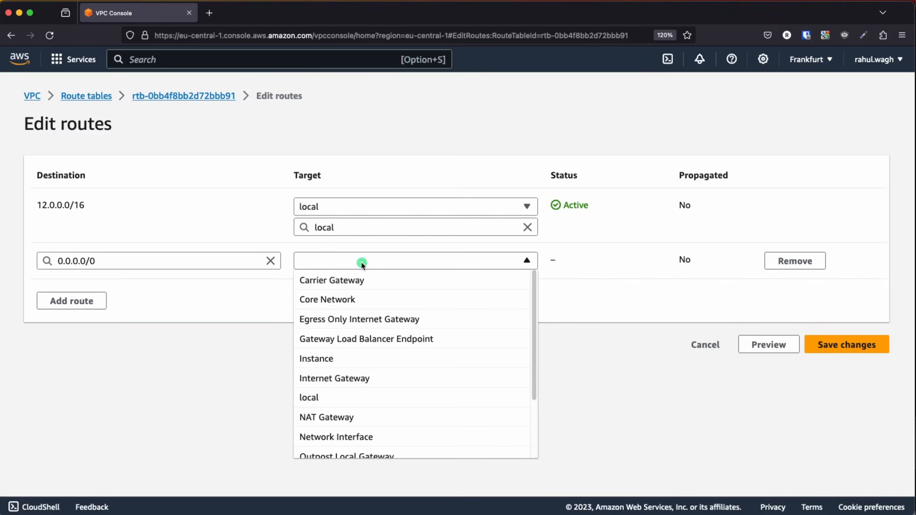
{"action": "left_click", "coordinate": [347, 379]}
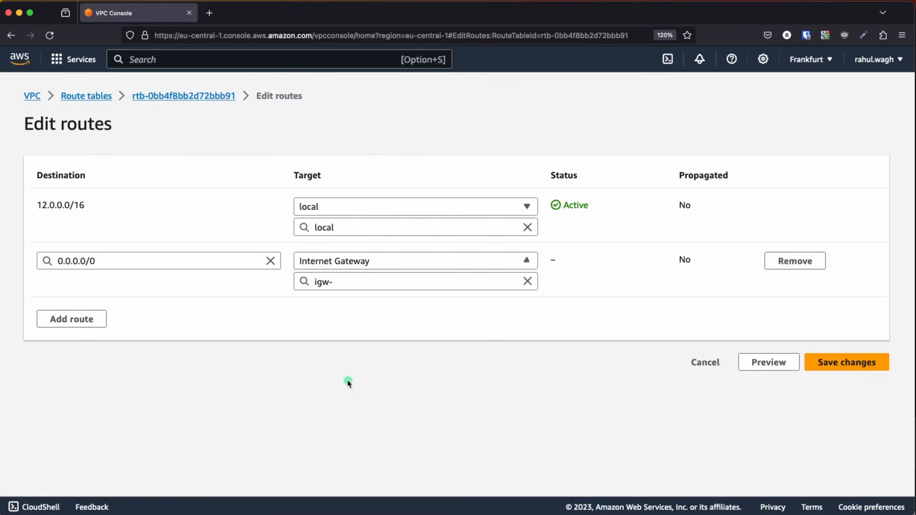
{"action": "left_click", "coordinate": [357, 282]}
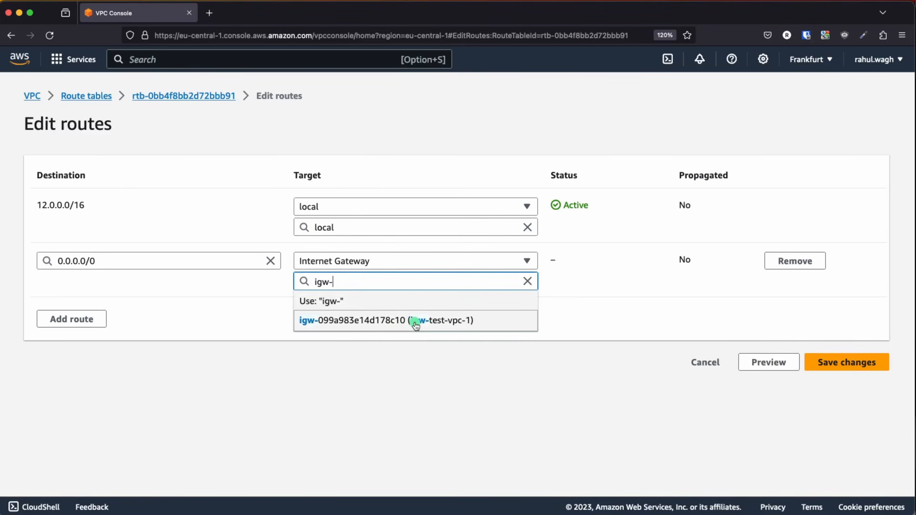
{"action": "left_click", "coordinate": [446, 324]}
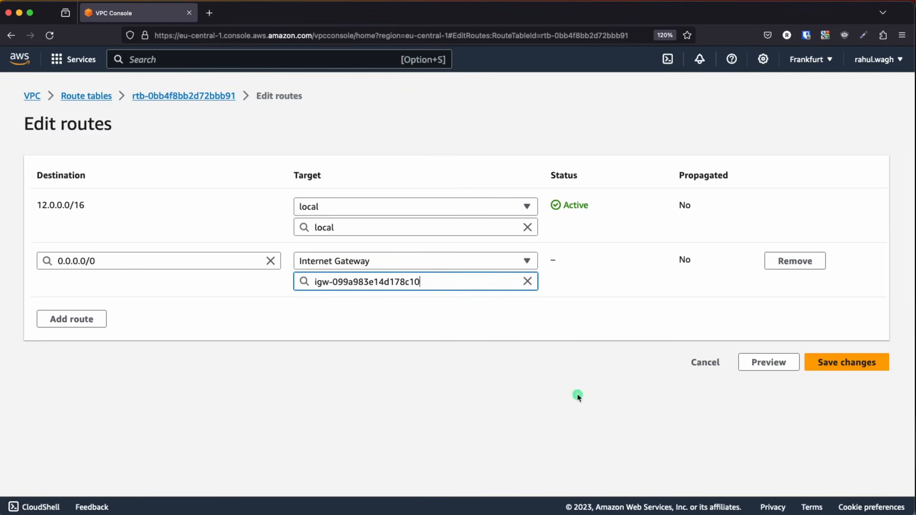
{"action": "left_click", "coordinate": [830, 372]}
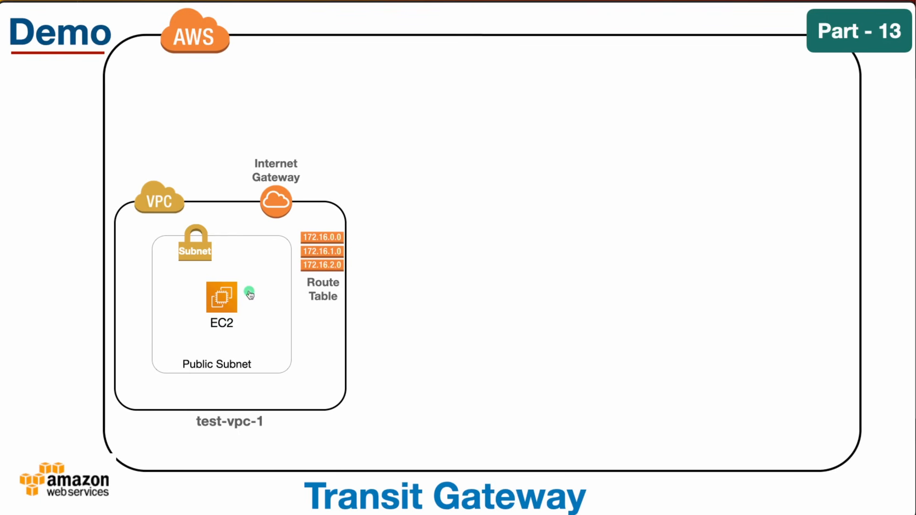
- Switch from the diagram to the AWS console in Firefox, open the EC2 service and start launching a new instance
{"action": "key", "text": "super+Tab"}
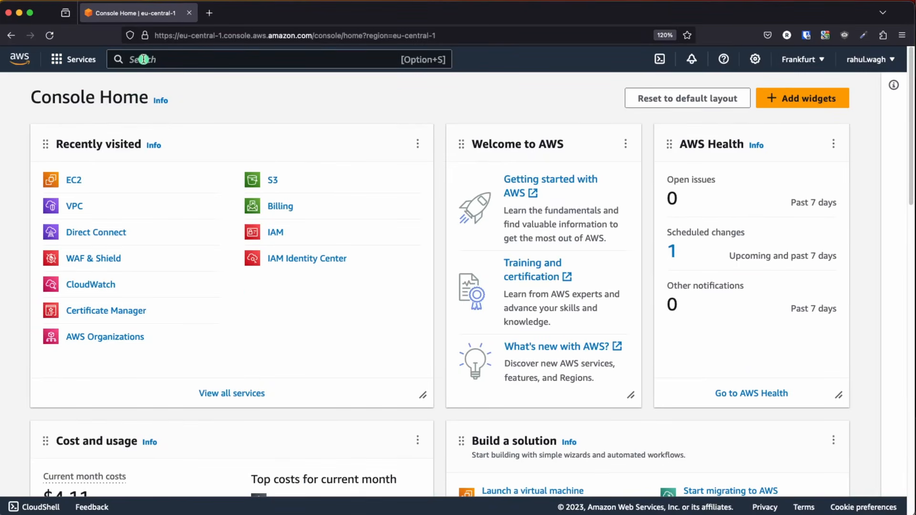
{"action": "type", "text": "ec2"}
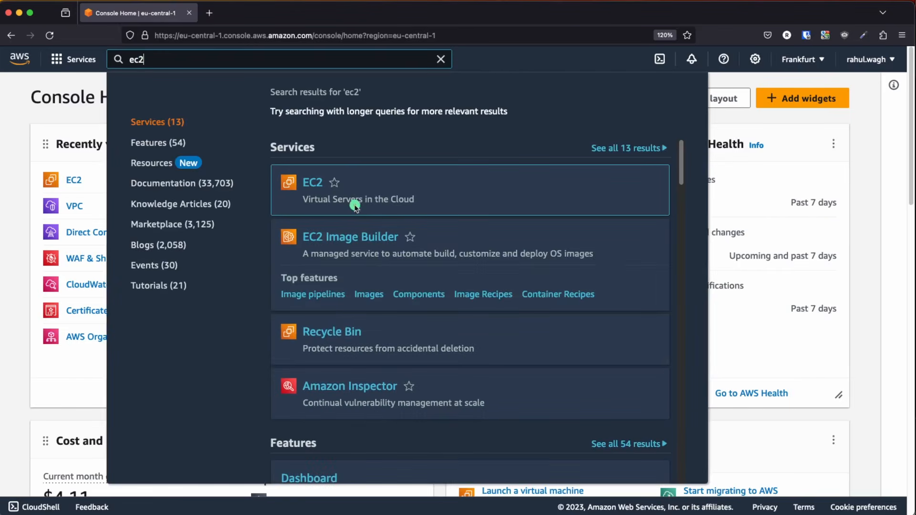
{"action": "left_click", "coordinate": [317, 183]}
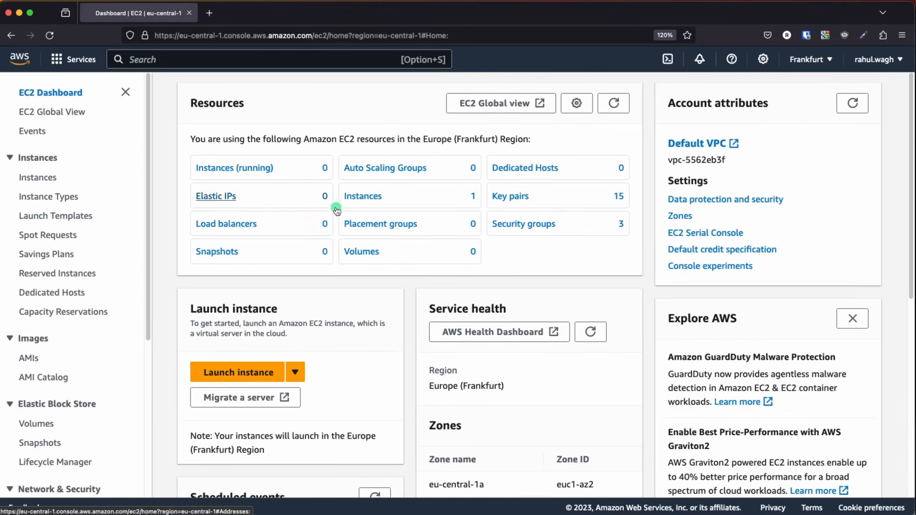
{"action": "scroll", "coordinate": [268, 311], "scroll_direction": "down", "scroll_amount": 3}
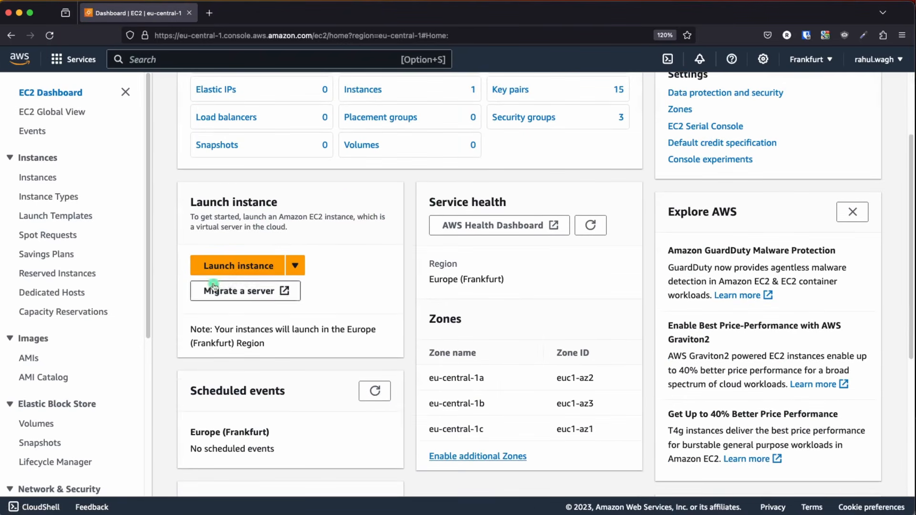
{"action": "left_click", "coordinate": [243, 267]}
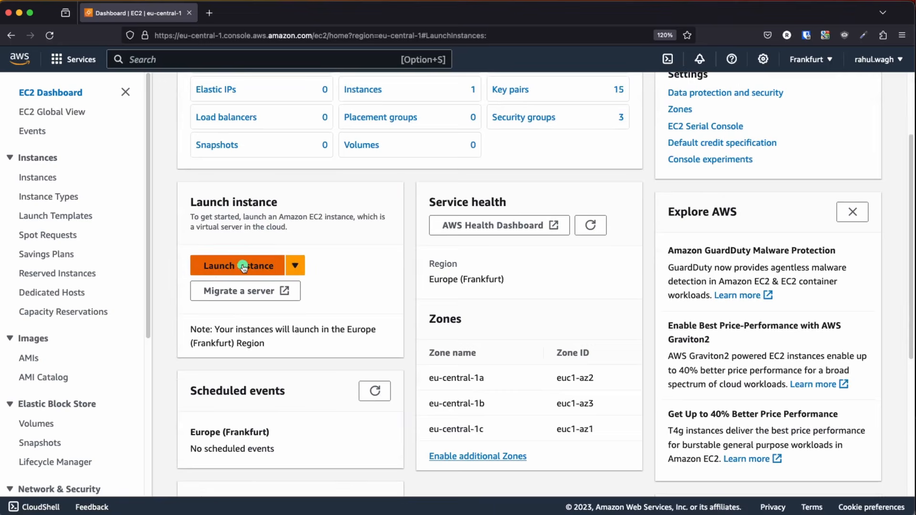
- Name the instance ec2-test-vcp-1 and choose Ubuntu as its operating system image
{"action": "left_click", "coordinate": [109, 264]}
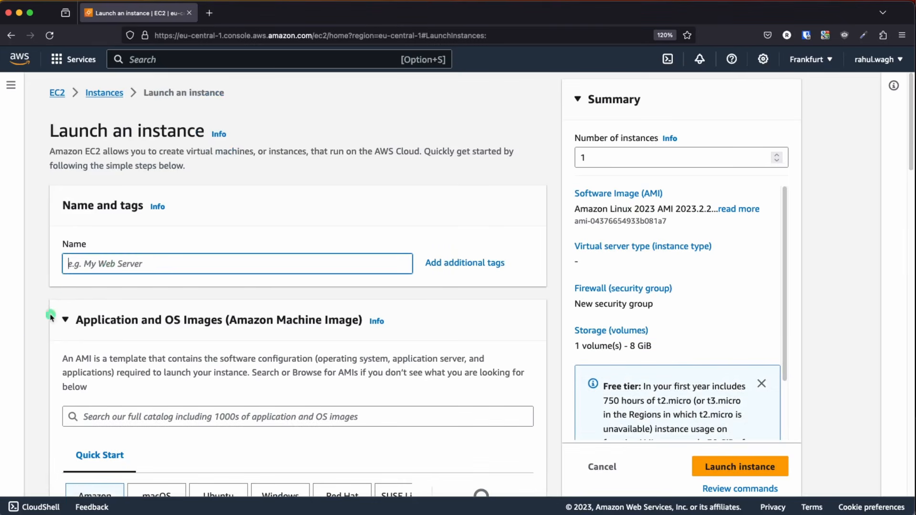
{"action": "type", "text": "ec2-test-vcp-1"}
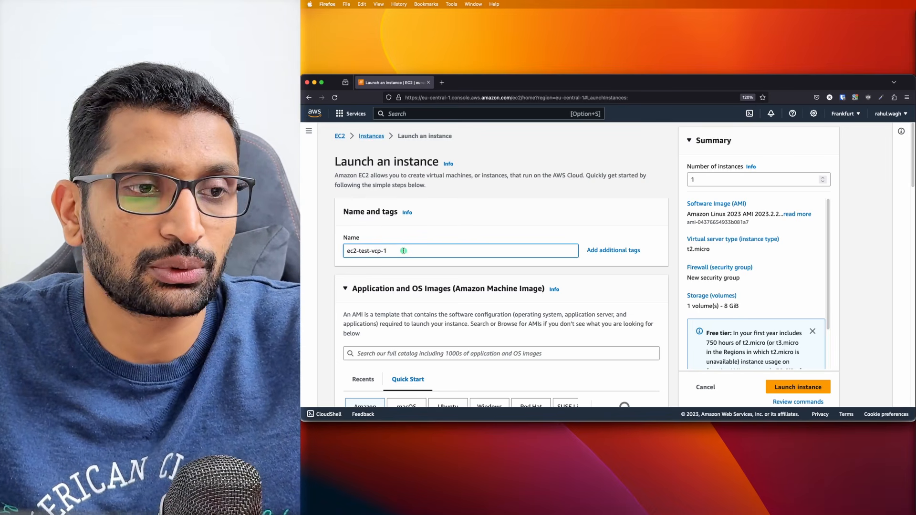
{"action": "scroll", "coordinate": [429, 251], "scroll_direction": "down", "scroll_amount": 5}
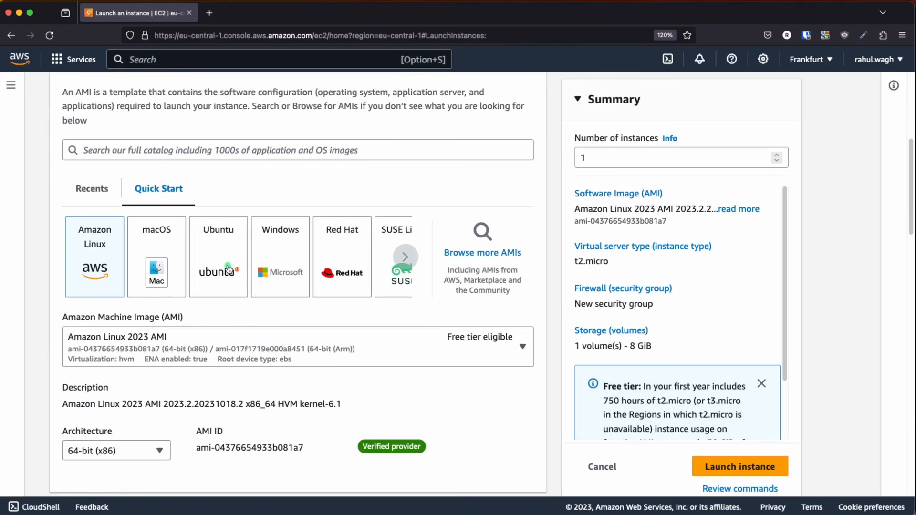
{"action": "left_click", "coordinate": [229, 271]}
- Keep the t2.micro instance type and create an RSA key pair named ec2-test-vpc-1-key in .pem format for the instance
{"action": "scroll", "coordinate": [239, 325], "scroll_direction": "down", "scroll_amount": 4}
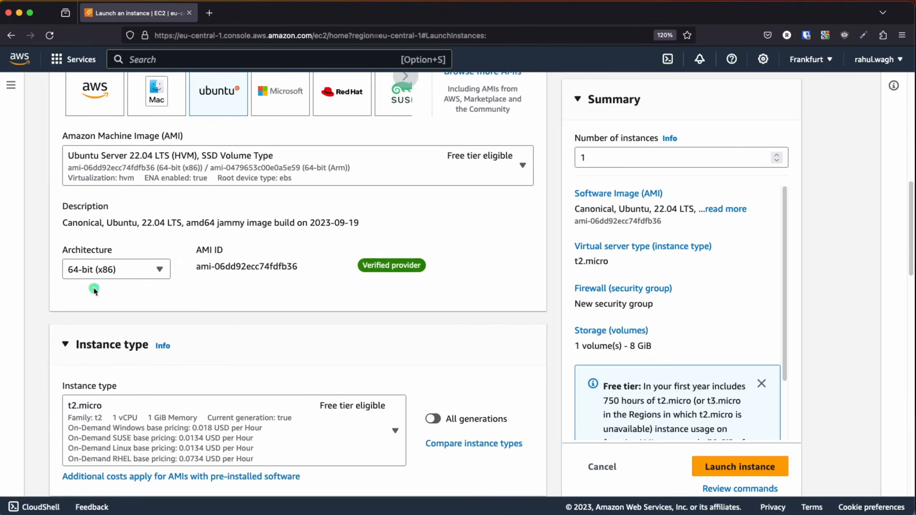
{"action": "scroll", "coordinate": [159, 311], "scroll_direction": "down", "scroll_amount": 3}
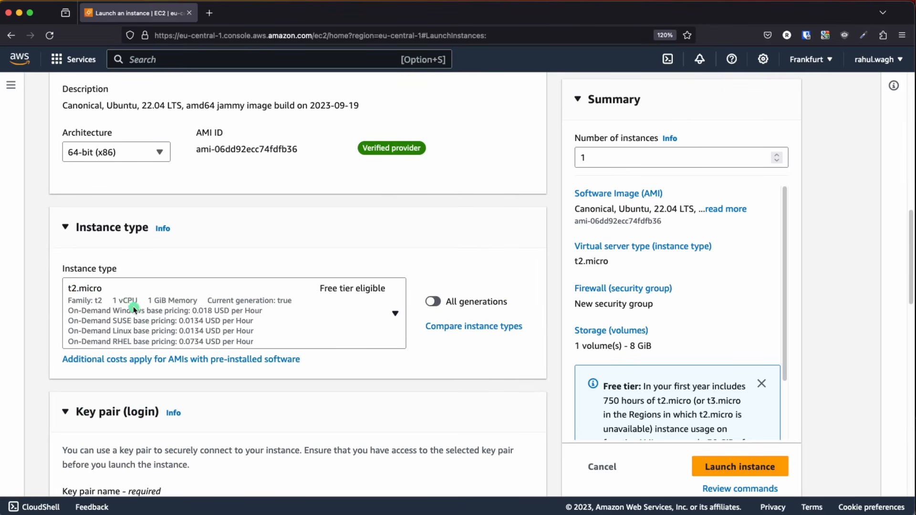
{"action": "scroll", "coordinate": [143, 303], "scroll_direction": "down", "scroll_amount": 3}
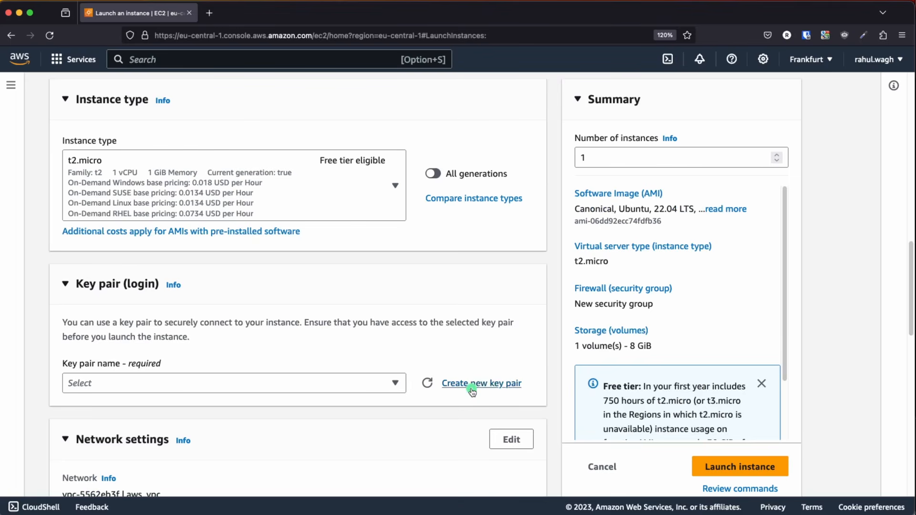
{"action": "left_click", "coordinate": [471, 384]}
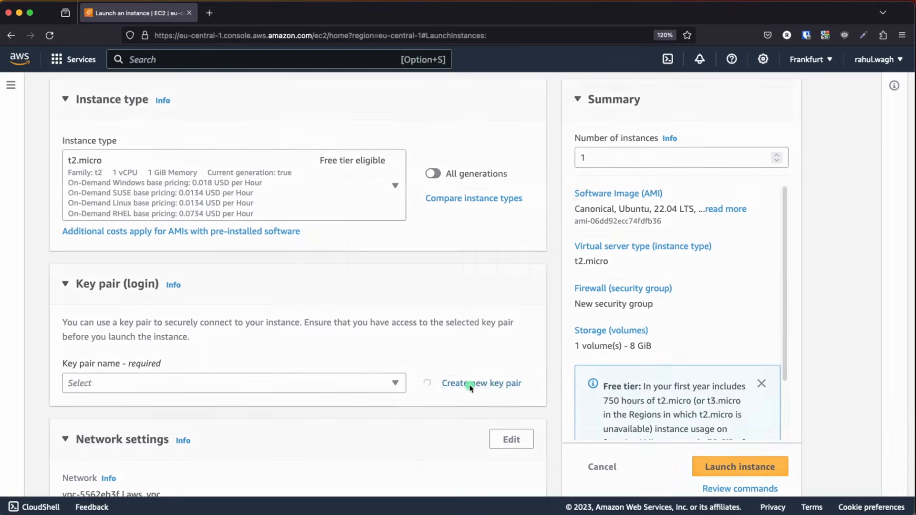
{"action": "left_click", "coordinate": [309, 177]}
{"action": "type", "text": "ec2-test-vpc-1-key"}
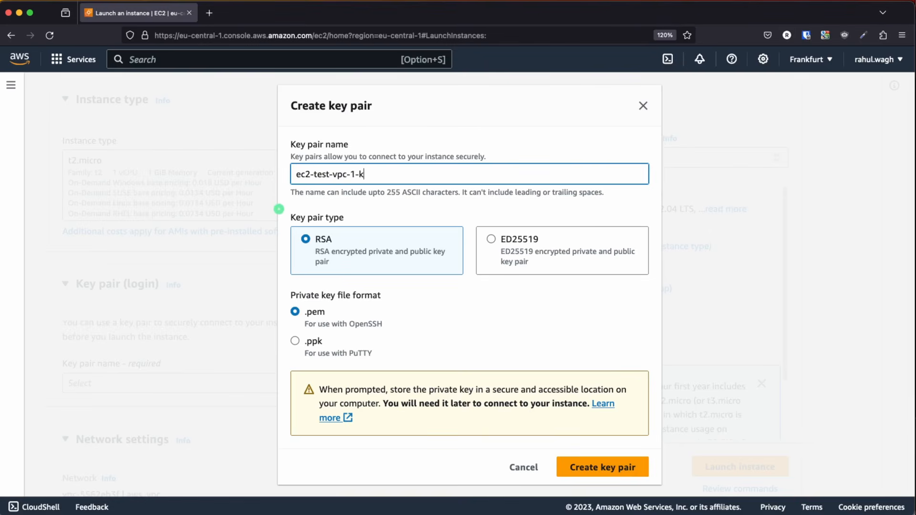
{"action": "left_click", "coordinate": [589, 469]}
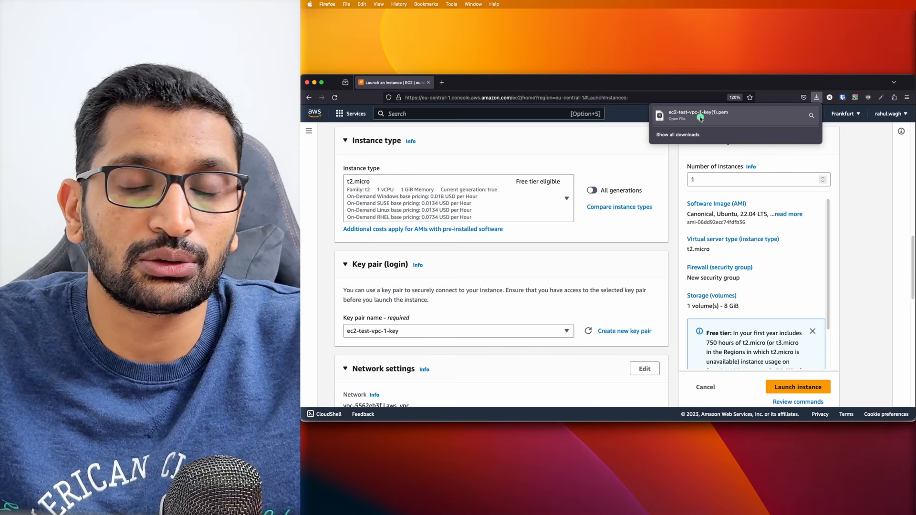
{"action": "left_click", "coordinate": [581, 264]}
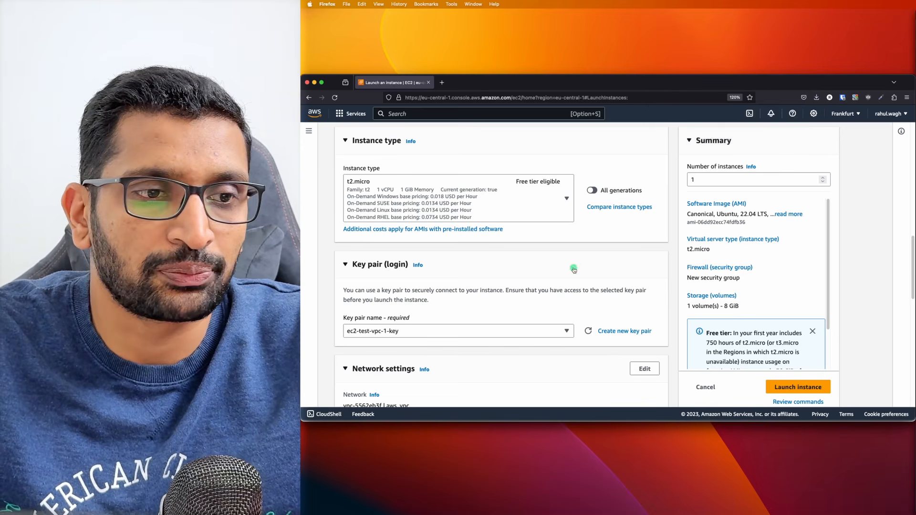
- Edit the instance's network settings and select test-vpc-1 as its VPC
{"action": "scroll", "coordinate": [568, 269], "scroll_direction": "down", "scroll_amount": 3}
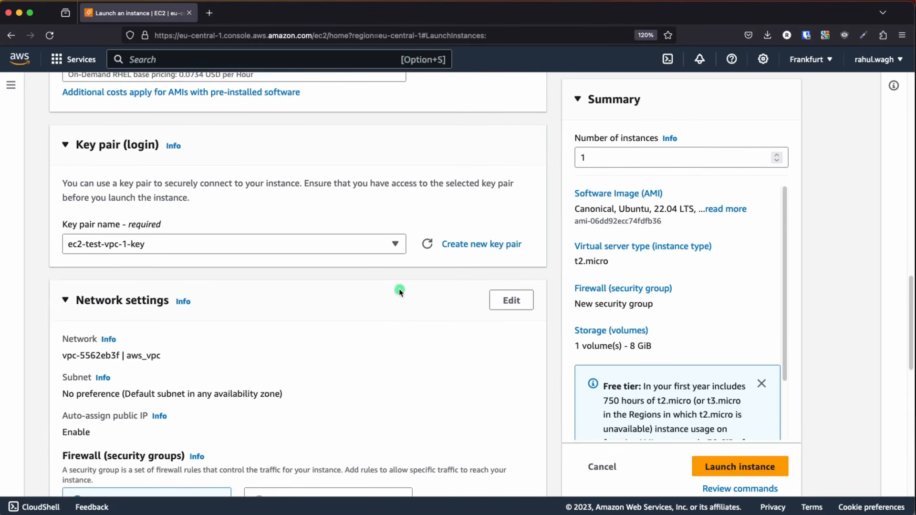
{"action": "scroll", "coordinate": [400, 292], "scroll_direction": "down", "scroll_amount": 2}
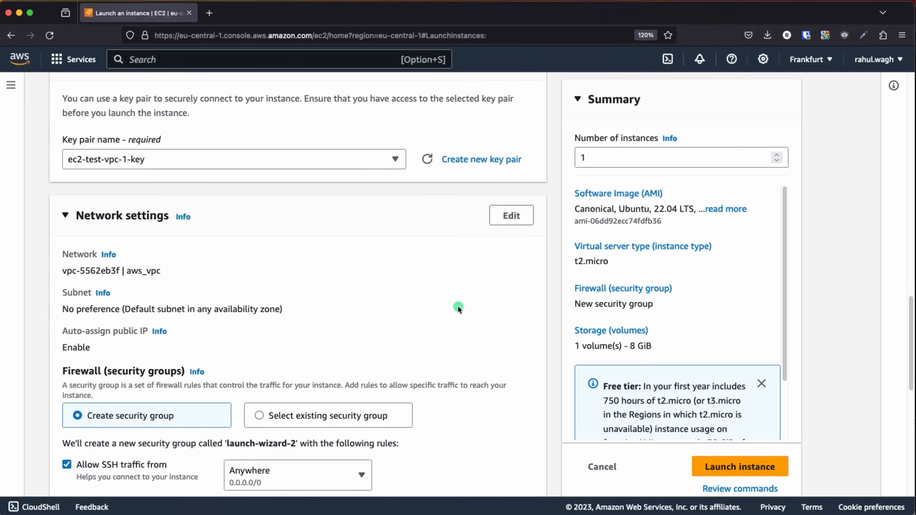
{"action": "left_click", "coordinate": [510, 216]}
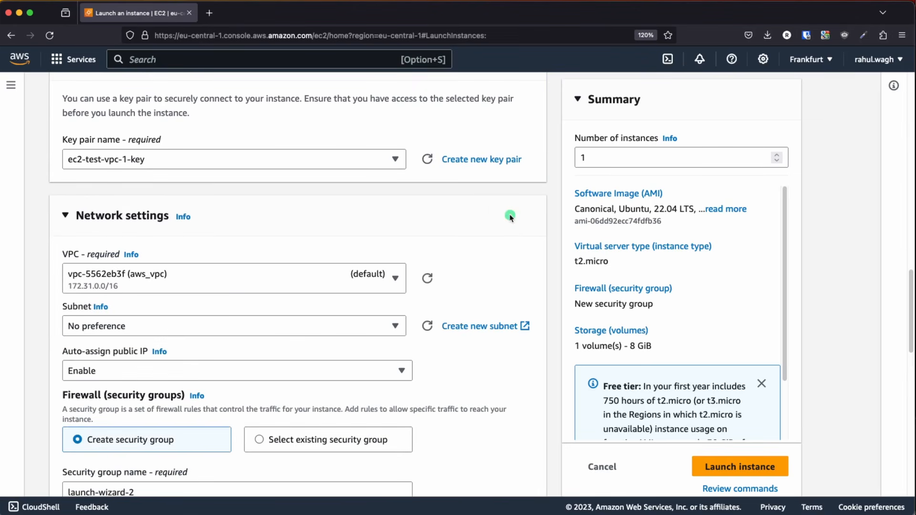
{"action": "scroll", "coordinate": [351, 273], "scroll_direction": "down", "scroll_amount": 1}
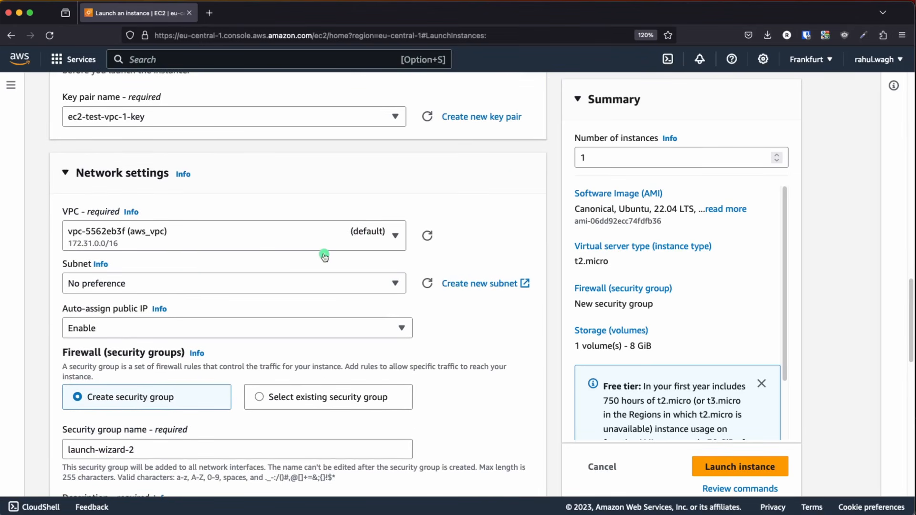
{"action": "key", "text": "super+Tab"}
{"action": "scroll", "coordinate": [313, 267], "scroll_direction": "down", "scroll_amount": 1}
{"action": "left_click", "coordinate": [242, 202]}
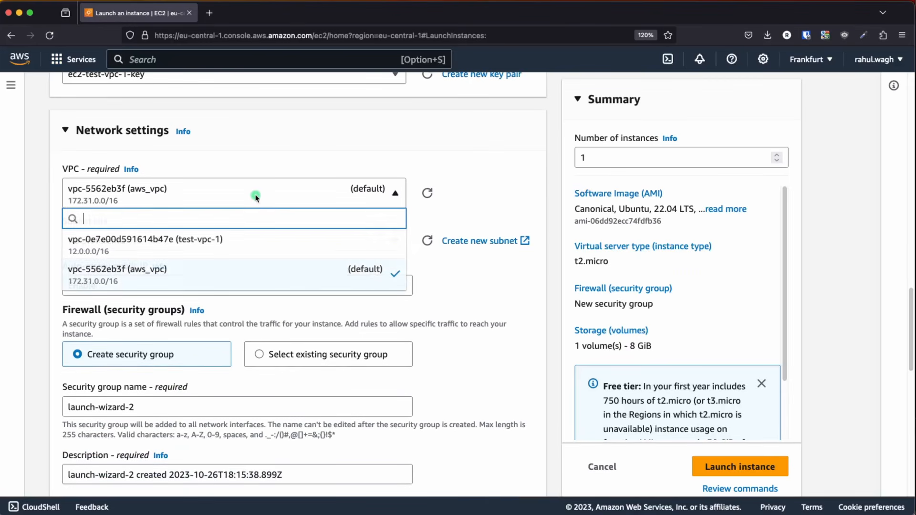
{"action": "left_click", "coordinate": [227, 247]}
- Choose test-subnet-vpc-1-1a as the instance's subnet and enable auto-assignment of a public IP
{"action": "scroll", "coordinate": [430, 311], "scroll_direction": "down", "scroll_amount": 1}
{"action": "left_click", "coordinate": [326, 238]}
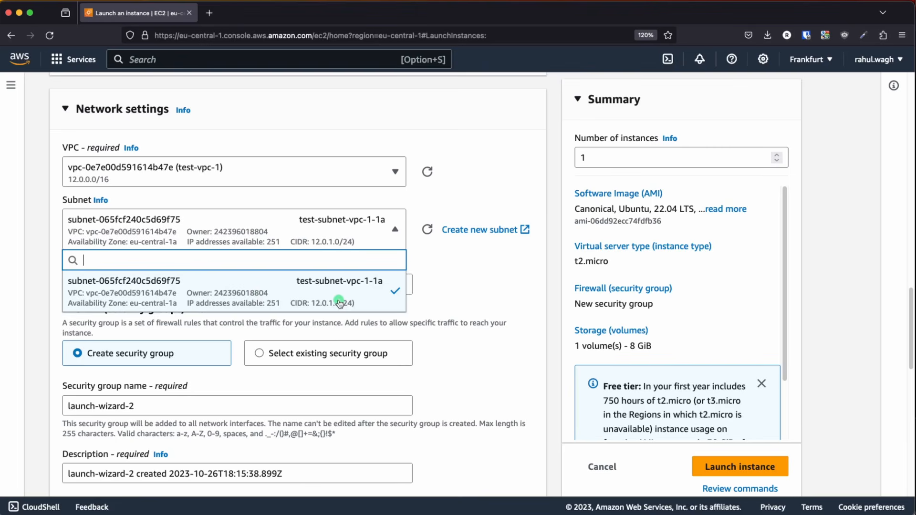
{"action": "left_click", "coordinate": [340, 302]}
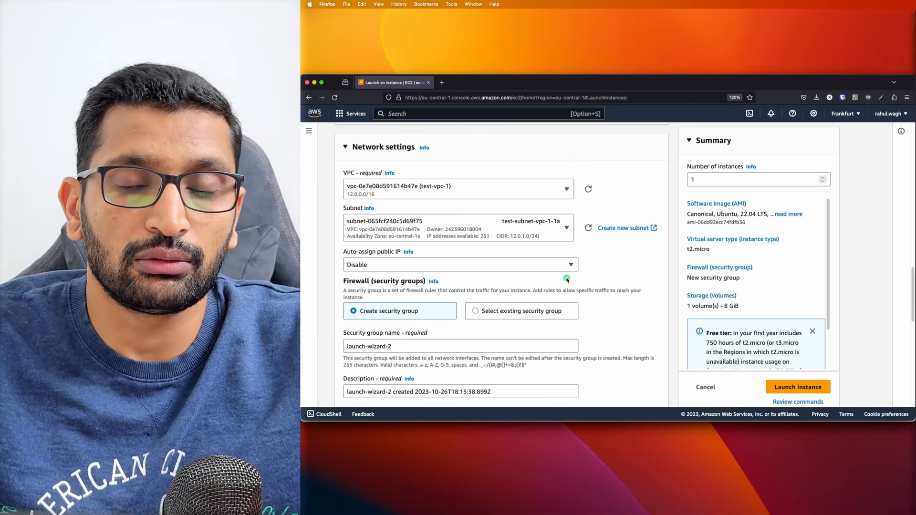
{"action": "scroll", "coordinate": [567, 280], "scroll_direction": "down", "scroll_amount": 3}
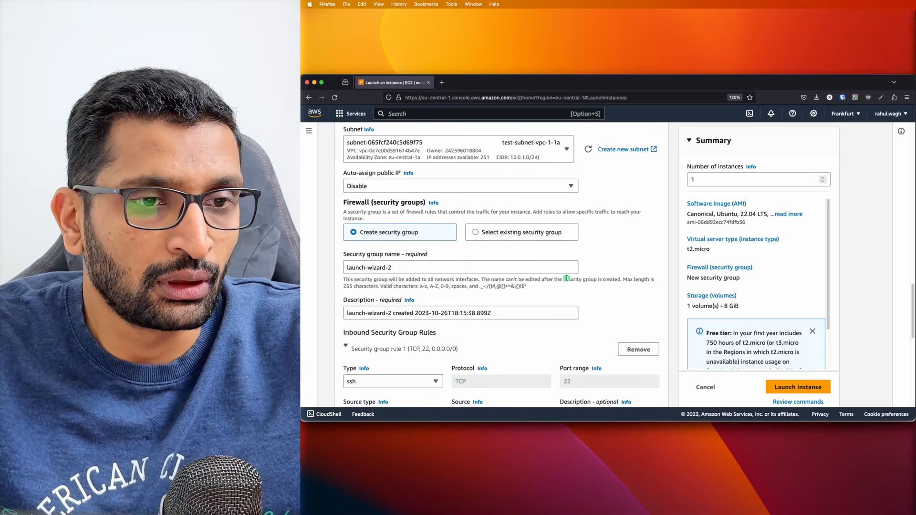
{"action": "left_click", "coordinate": [197, 174]}
{"action": "left_click", "coordinate": [126, 190]}
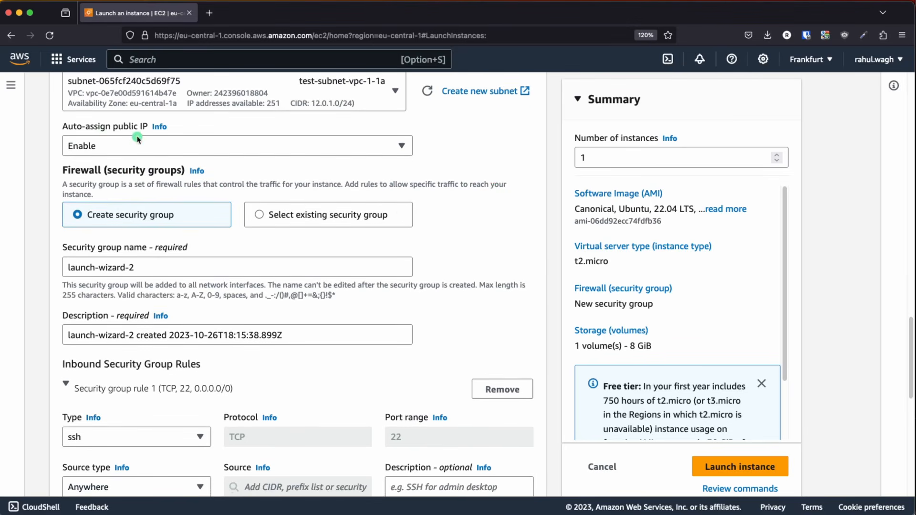
- Add a second inbound security group rule of type HTTP with source type Anywhere
{"action": "scroll", "coordinate": [131, 212], "scroll_direction": "down", "scroll_amount": 2}
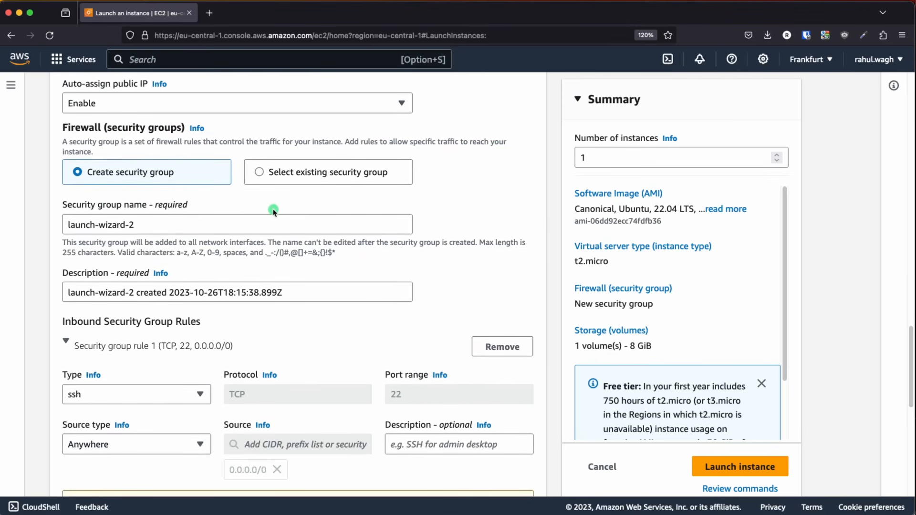
{"action": "scroll", "coordinate": [272, 210], "scroll_direction": "down", "scroll_amount": 5}
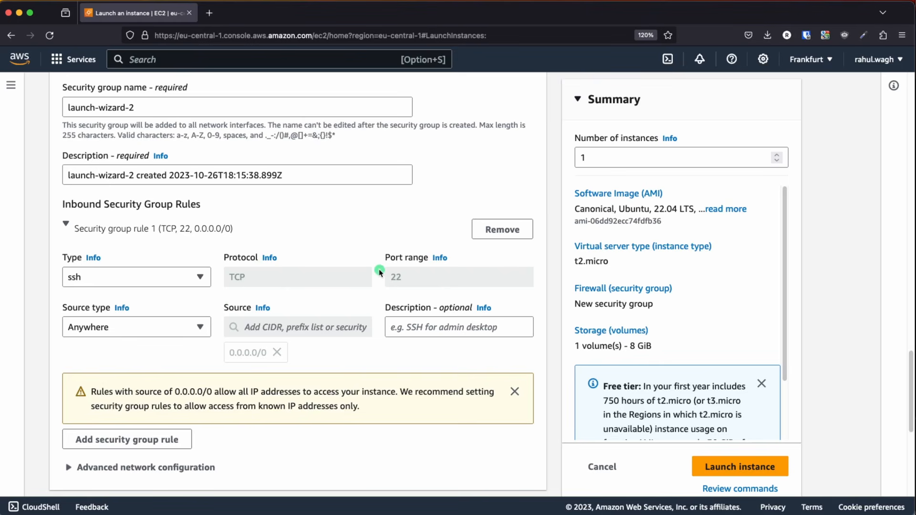
{"action": "scroll", "coordinate": [379, 272], "scroll_direction": "down", "scroll_amount": 2}
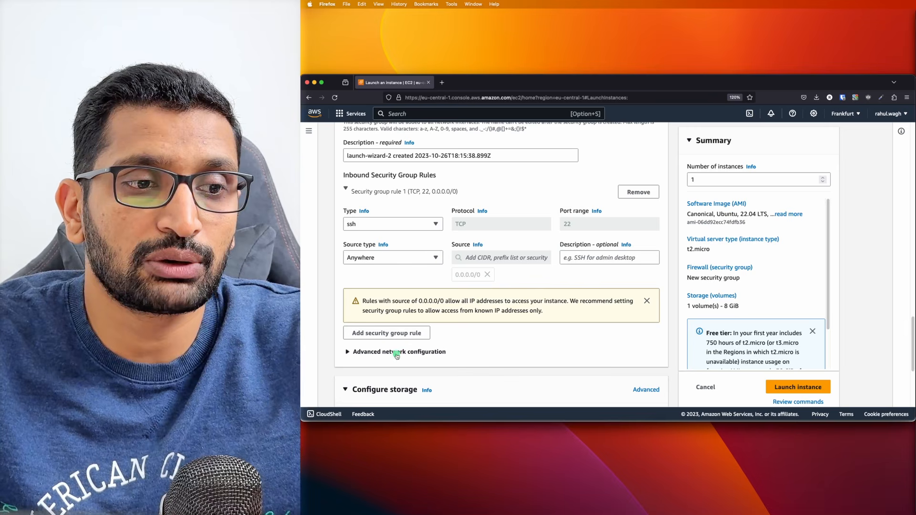
{"action": "left_click", "coordinate": [387, 333]}
{"action": "scroll", "coordinate": [397, 314], "scroll_direction": "down", "scroll_amount": 1}
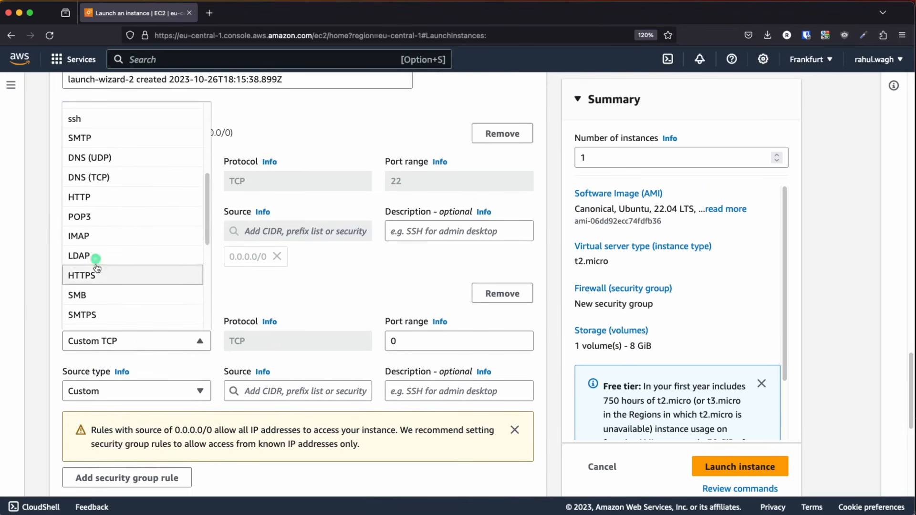
{"action": "left_click", "coordinate": [88, 204]}
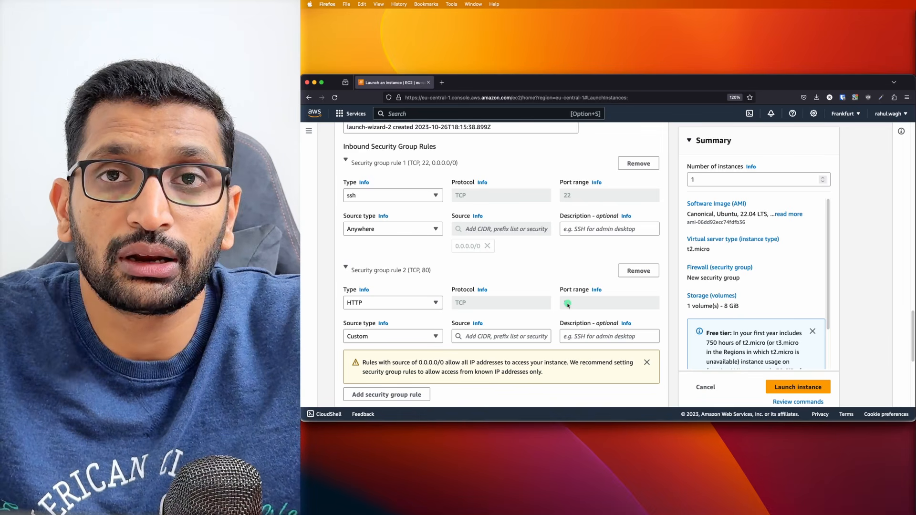
{"action": "left_click", "coordinate": [377, 335]}
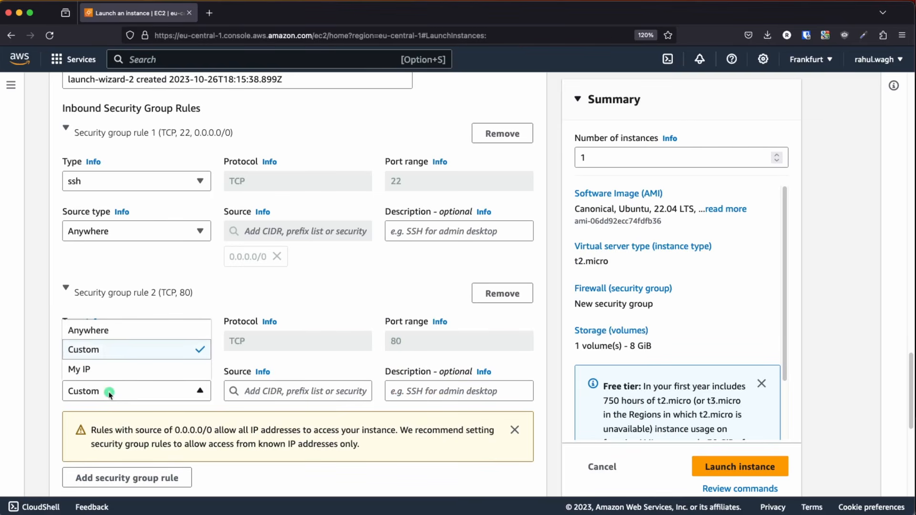
{"action": "left_click", "coordinate": [98, 331]}
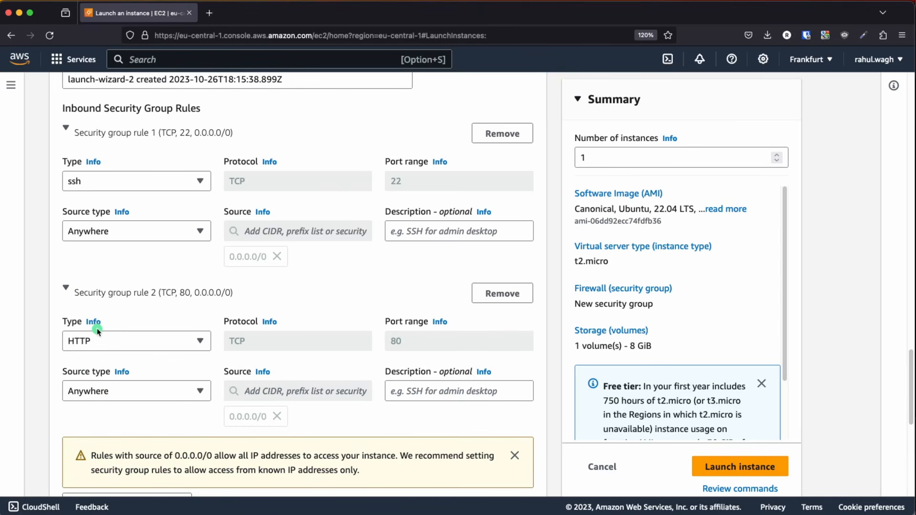
- Copy the bash script from Sublime Text into the user data, installing apache2, writing hostname and IP address to /var/www/html/index.html and restarting apache2
{"action": "scroll", "coordinate": [143, 377], "scroll_direction": "down", "scroll_amount": 3}
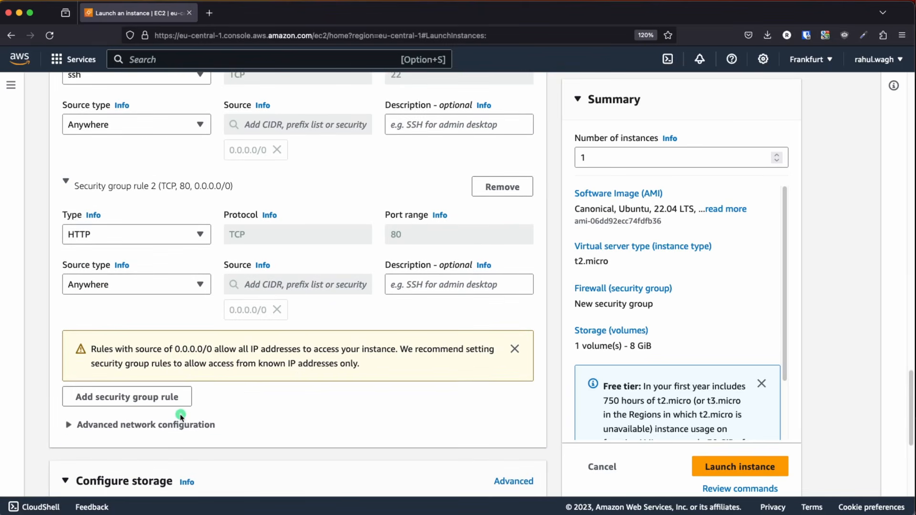
{"action": "scroll", "coordinate": [170, 331], "scroll_direction": "down", "scroll_amount": 5}
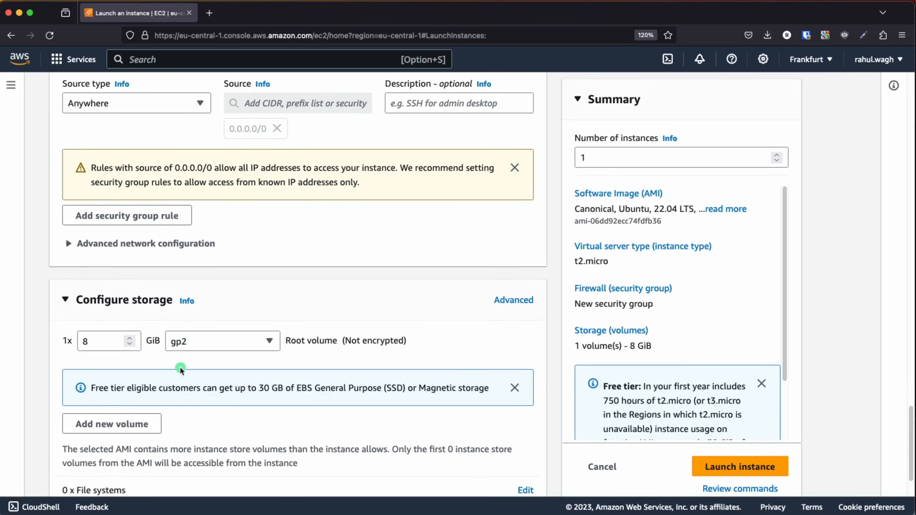
{"action": "scroll", "coordinate": [181, 369], "scroll_direction": "down", "scroll_amount": 2}
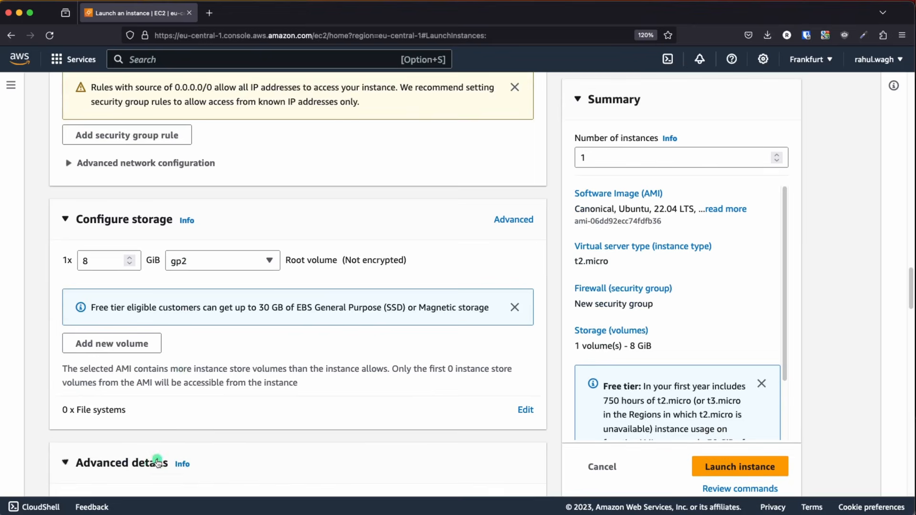
{"action": "scroll", "coordinate": [229, 409], "scroll_direction": "down", "scroll_amount": 20}
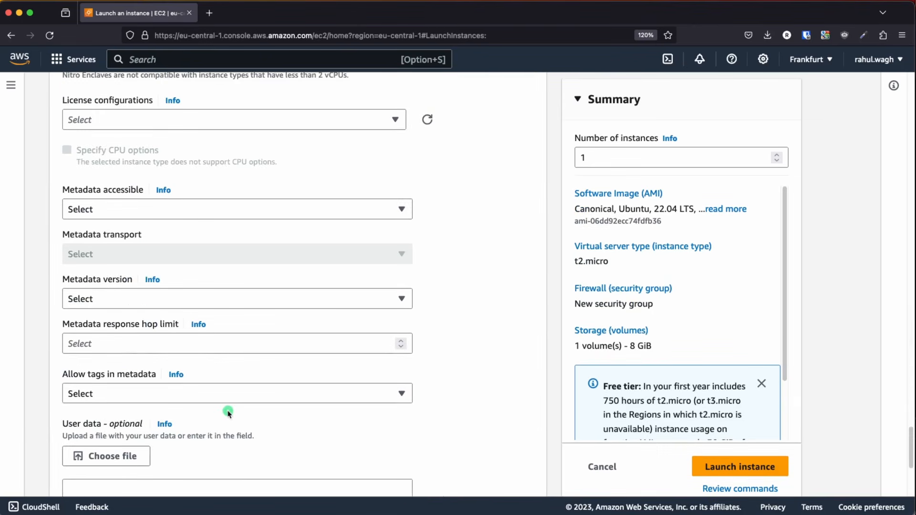
{"action": "scroll", "coordinate": [229, 412], "scroll_direction": "down", "scroll_amount": 5}
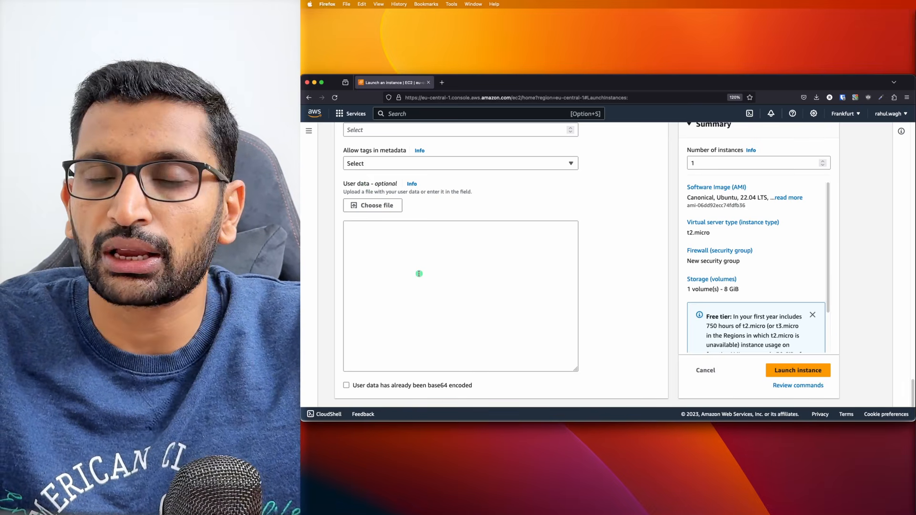
{"action": "key", "text": "super+Tab"}
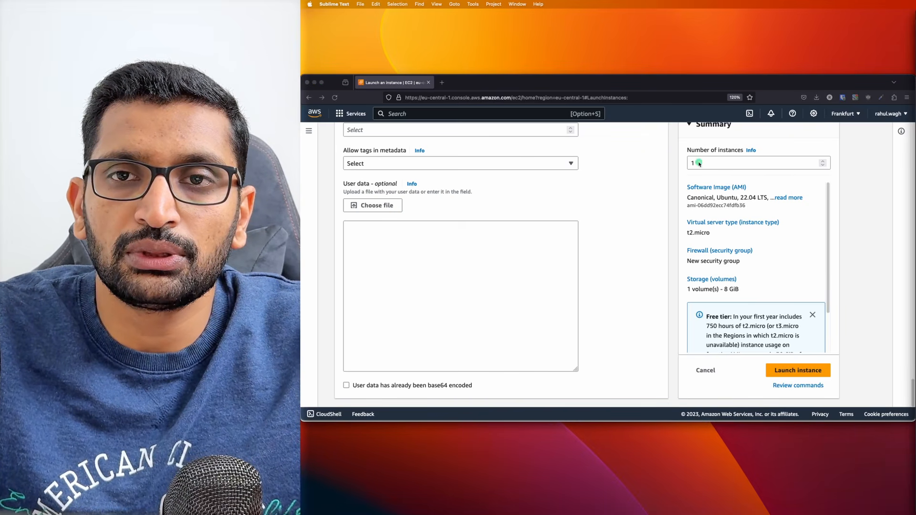
{"action": "key", "text": "super+Tab"}
{"action": "left_click", "coordinate": [431, 260]}
{"action": "type", "text": "#!/bin/bash yes | sudo apt update yes | sudo apt install apache2 echo \"<h1>Server Details</h1><p><strong>Hostname:</strong> $(hostname)</p><p><strong>IP Address:</strong> $(hostname -I | cut -d\" \" -f1)</p>\" > /var/www/html/index.html sudo systemctl restart apache2"}
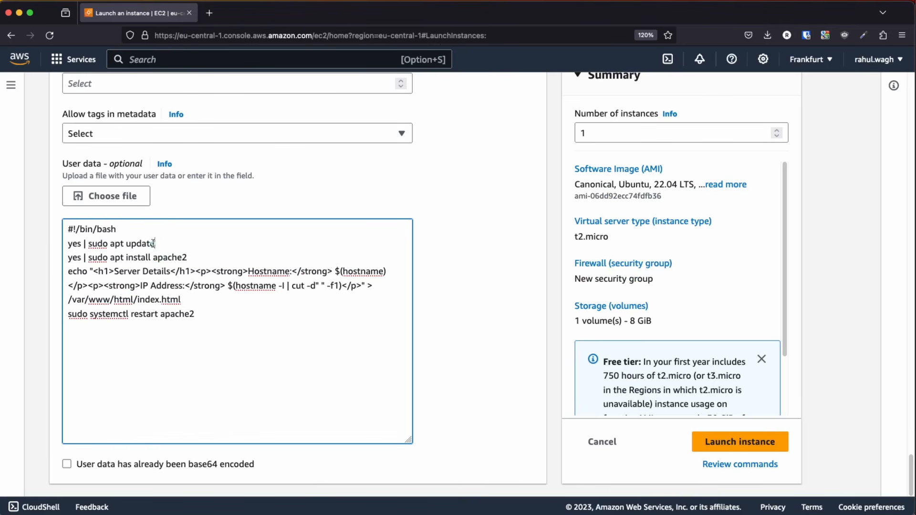
- Review the user data script's apache2 installation, the echo line with hostname and IP address, and the service restart command
{"action": "left_click_drag", "start_coordinate": [188, 258], "coordinate": [60, 251]}
{"action": "left_click_drag", "start_coordinate": [375, 285], "coordinate": [69, 267]}
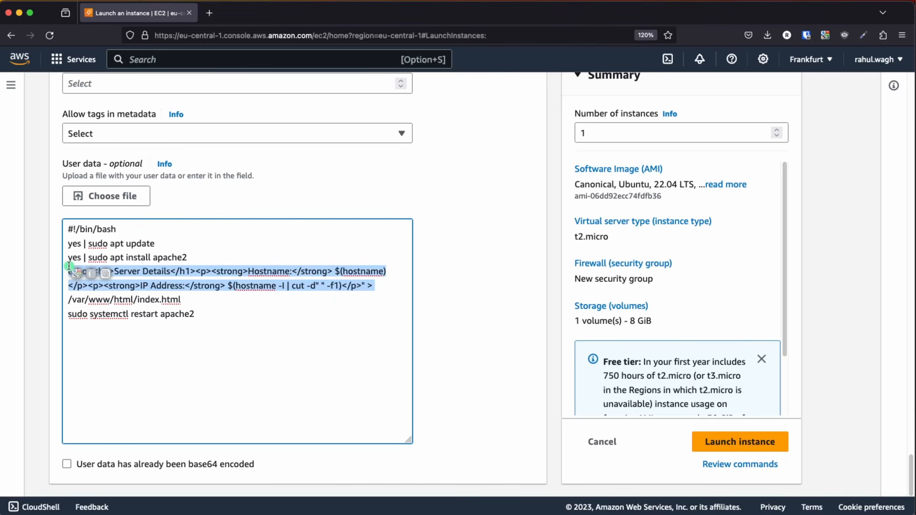
{"action": "left_click", "coordinate": [254, 313]}
{"action": "left_click_drag", "start_coordinate": [234, 285], "coordinate": [313, 289]}
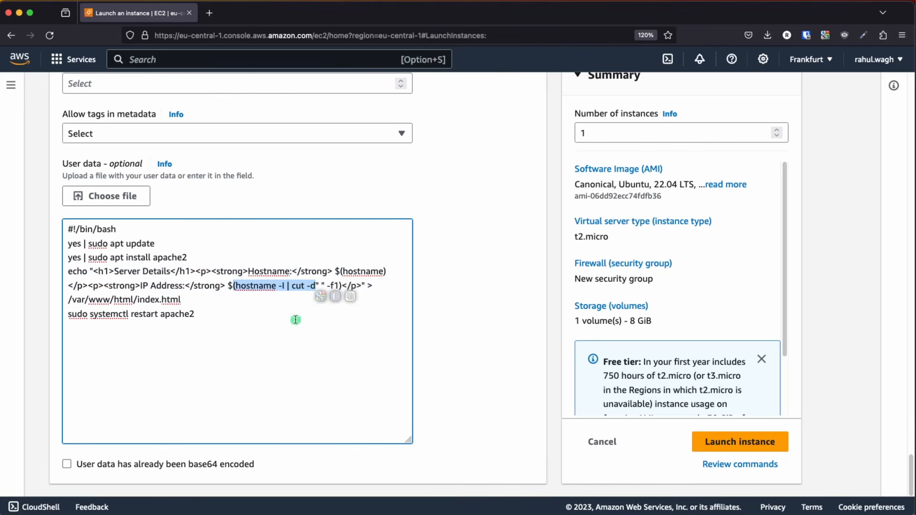
{"action": "left_click", "coordinate": [272, 338]}
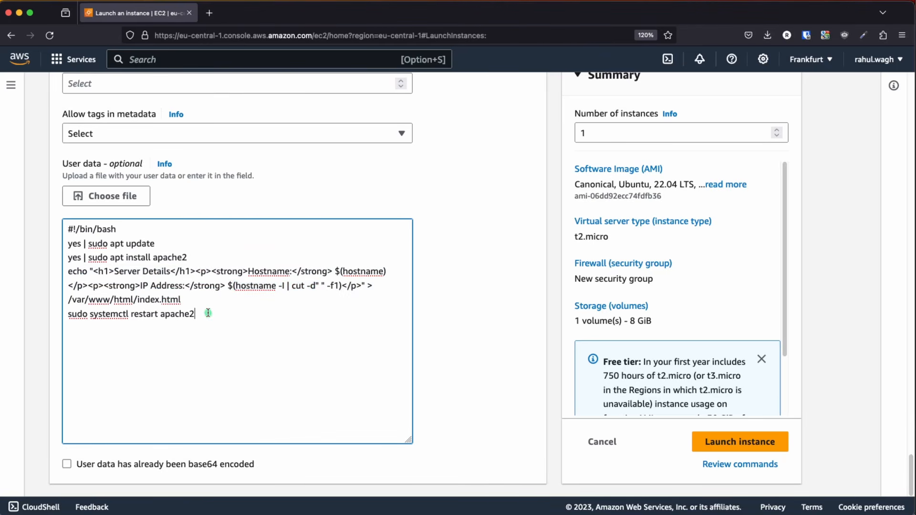
{"action": "left_click_drag", "start_coordinate": [210, 314], "coordinate": [66, 309]}
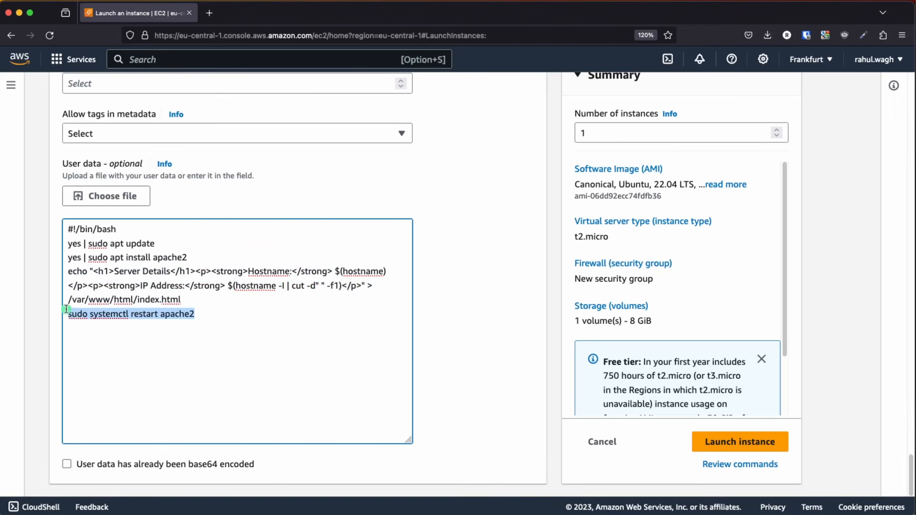
{"action": "left_click", "coordinate": [225, 359]}
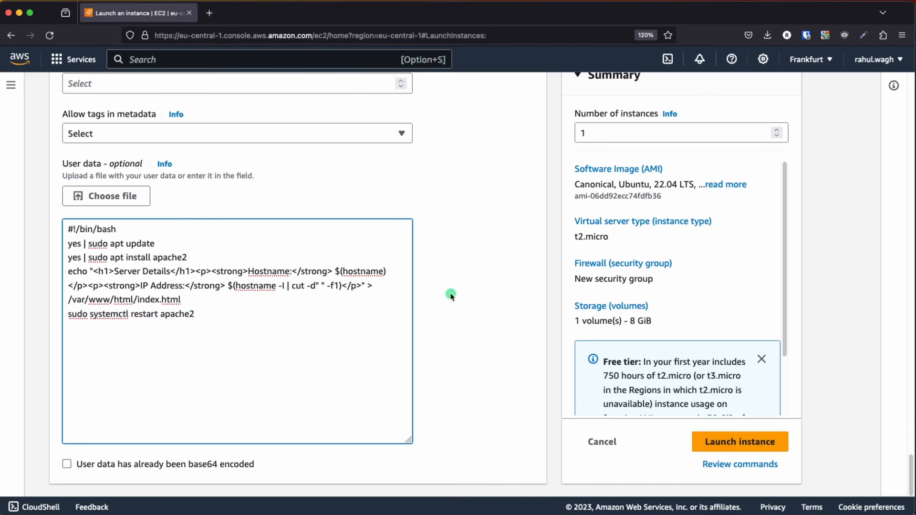
- Launch the configured EC2 instance and refresh the list of running instances
{"action": "left_click", "coordinate": [724, 442]}
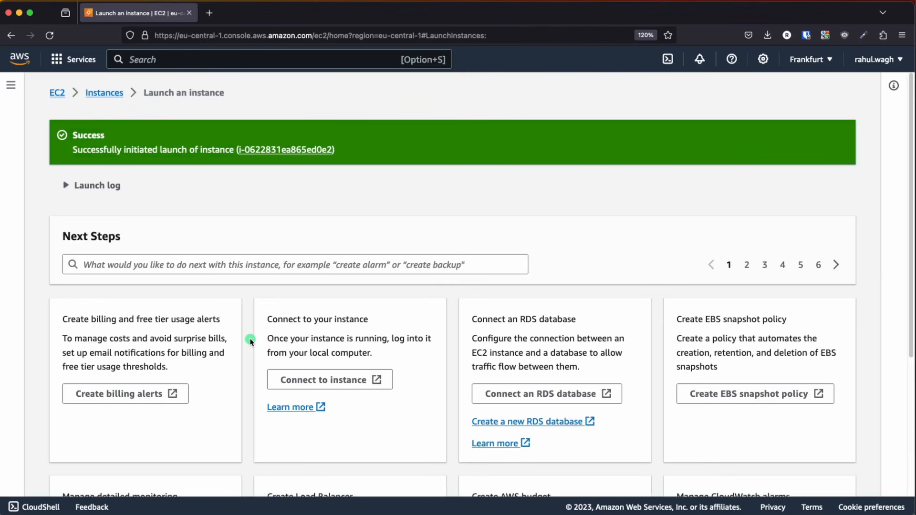
{"action": "left_click", "coordinate": [57, 93]}
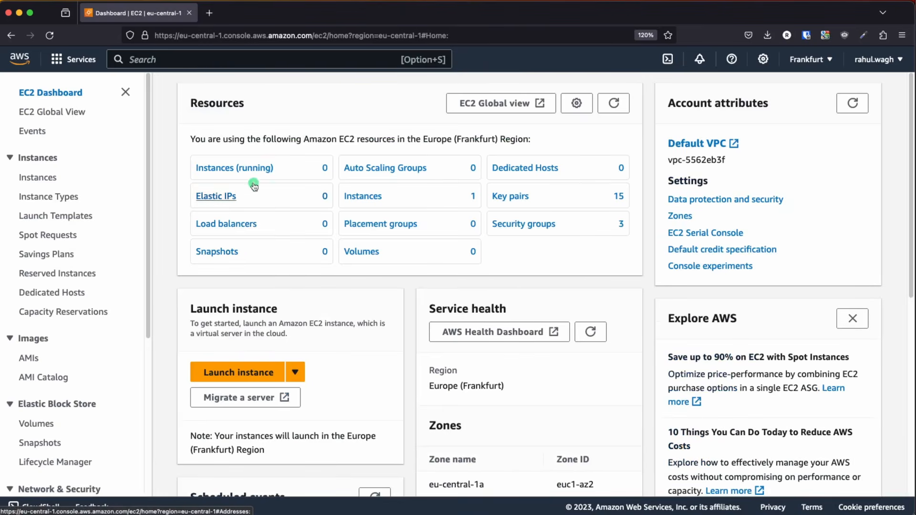
{"action": "left_click", "coordinate": [249, 169]}
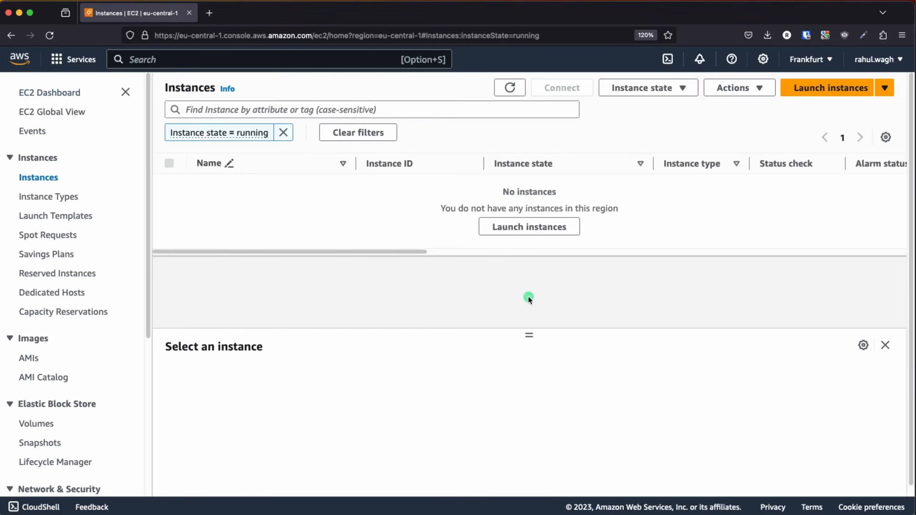
{"action": "left_click", "coordinate": [509, 89]}
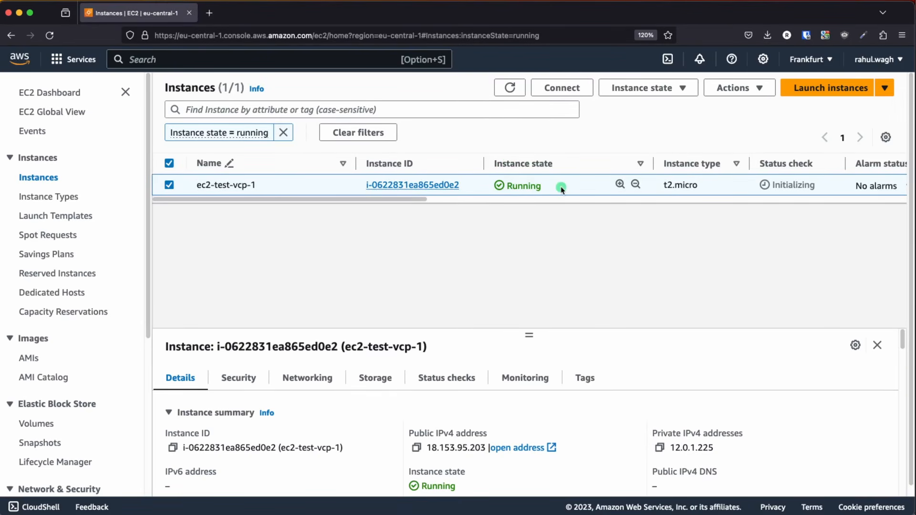
- Open the details of ec2-test-vcp-1 and load its public IPv4 address in a new browser tab to check the served private IP
{"action": "left_click", "coordinate": [391, 185]}
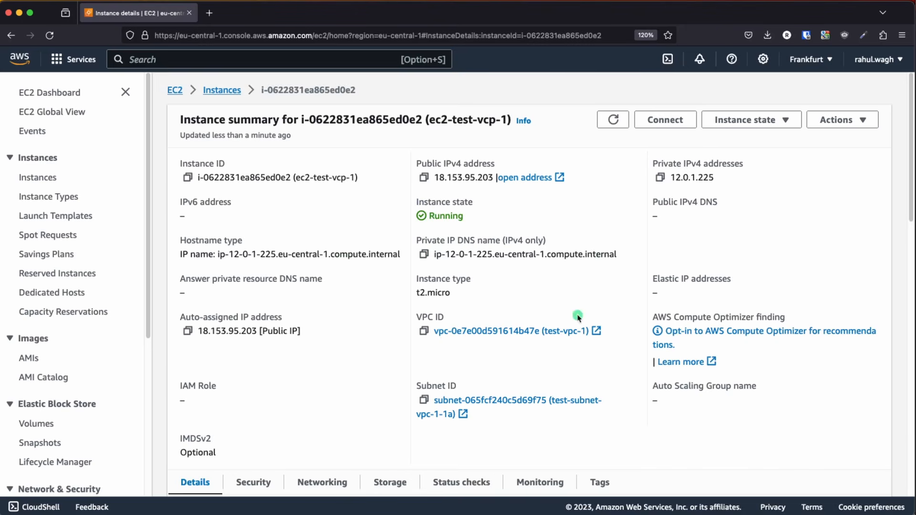
{"action": "left_click_drag", "start_coordinate": [670, 178], "coordinate": [717, 182]}
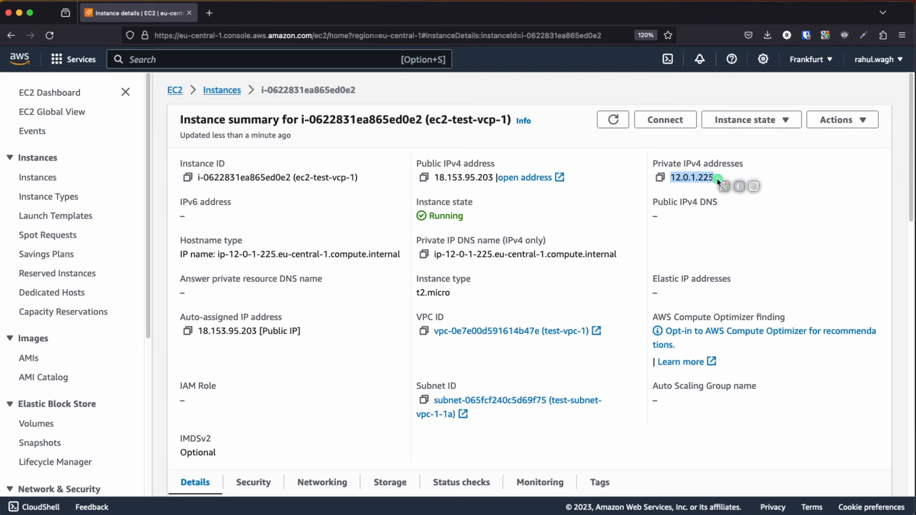
{"action": "left_click", "coordinate": [424, 178]}
{"action": "left_click", "coordinate": [214, 18]}
{"action": "key", "text": "super+v"}
{"action": "key", "text": "Return"}
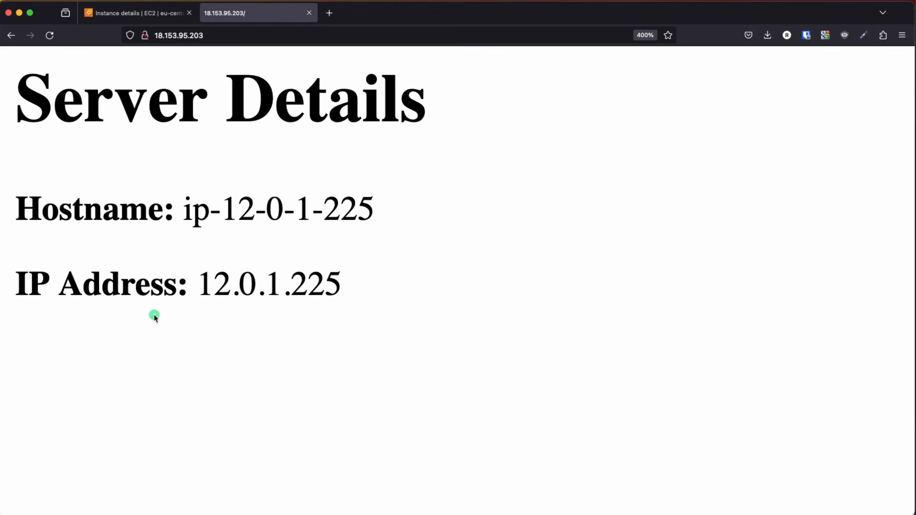
{"action": "left_click_drag", "start_coordinate": [199, 283], "coordinate": [345, 284]}
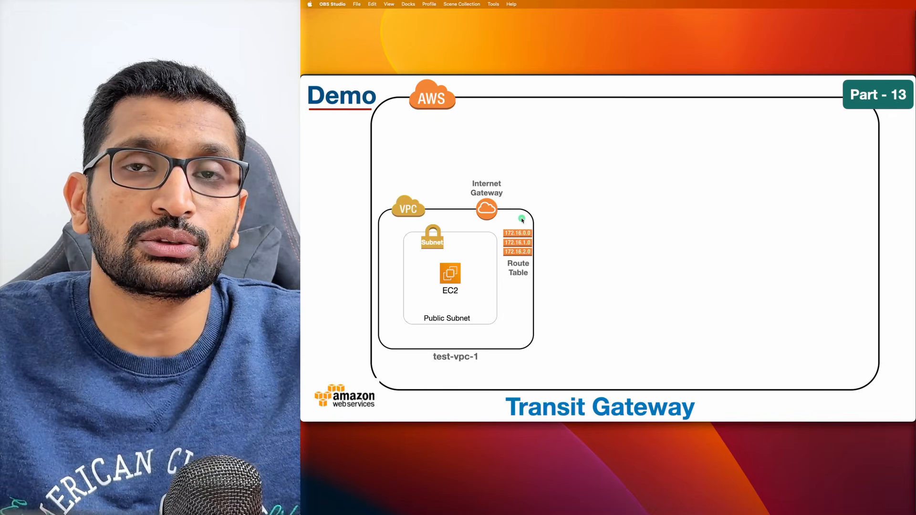
{"action": "left_click", "coordinate": [631, 290]}
{"action": "left_click", "coordinate": [629, 297]}
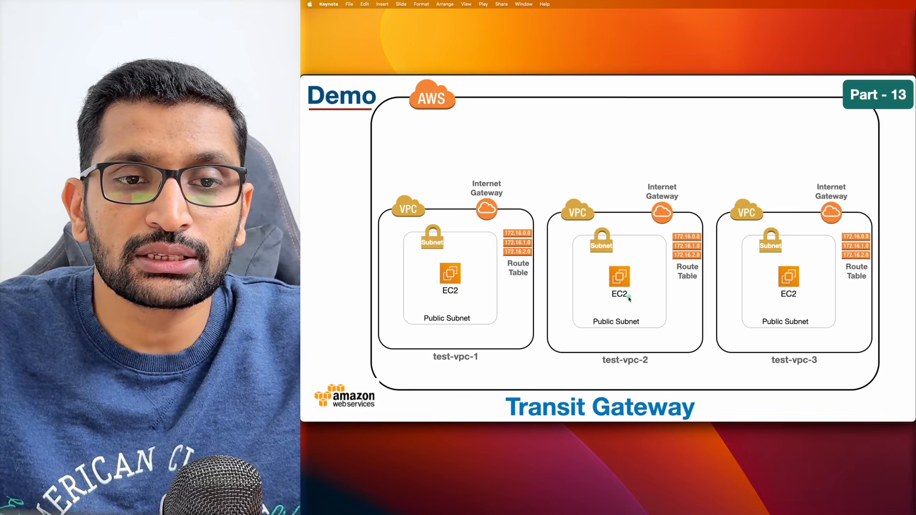
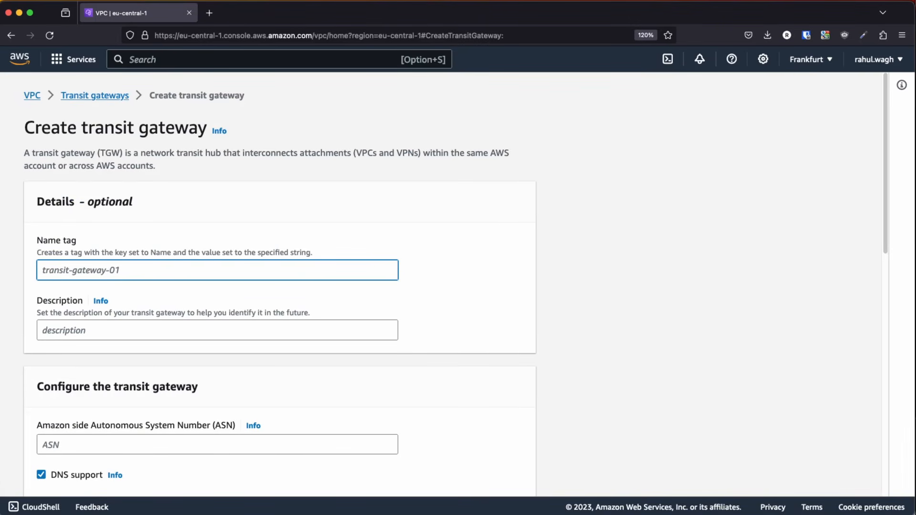
- Name the transit gateway tg-vpc-1-vpc-2-vpc-3 and enter the description "TG for vpc1 vpc2 vpc3"
{"action": "type", "text": "tg"}
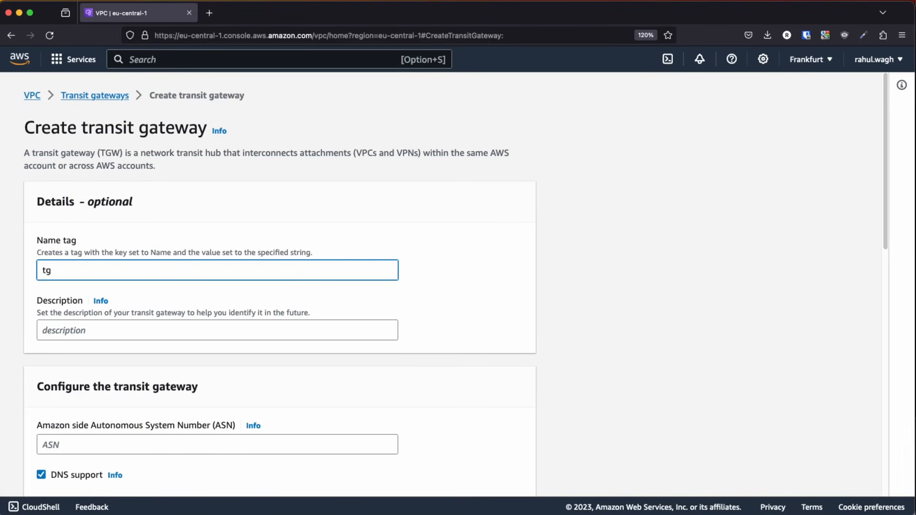
{"action": "type", "text": "-vpc-1-vpc-2-vpc-3"}
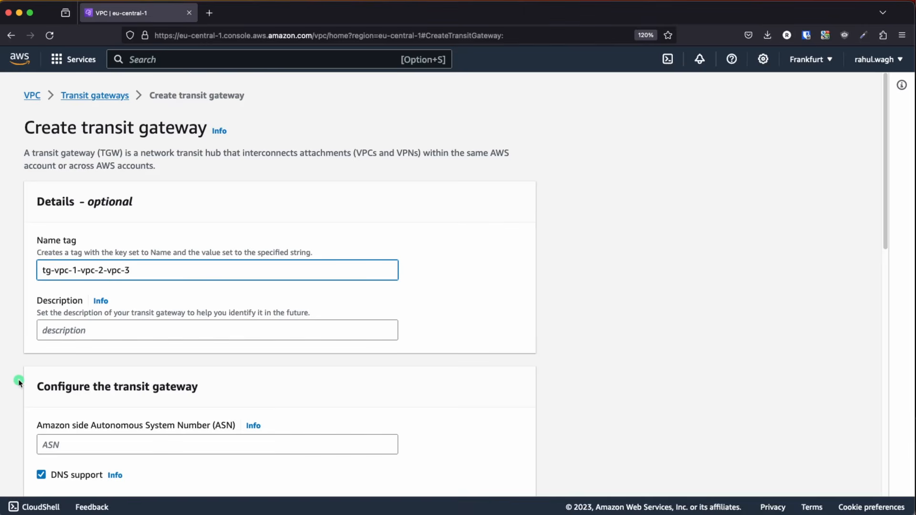
{"action": "scroll", "coordinate": [102, 358], "scroll_direction": "down", "scroll_amount": 5}
{"action": "left_click", "coordinate": [53, 152]}
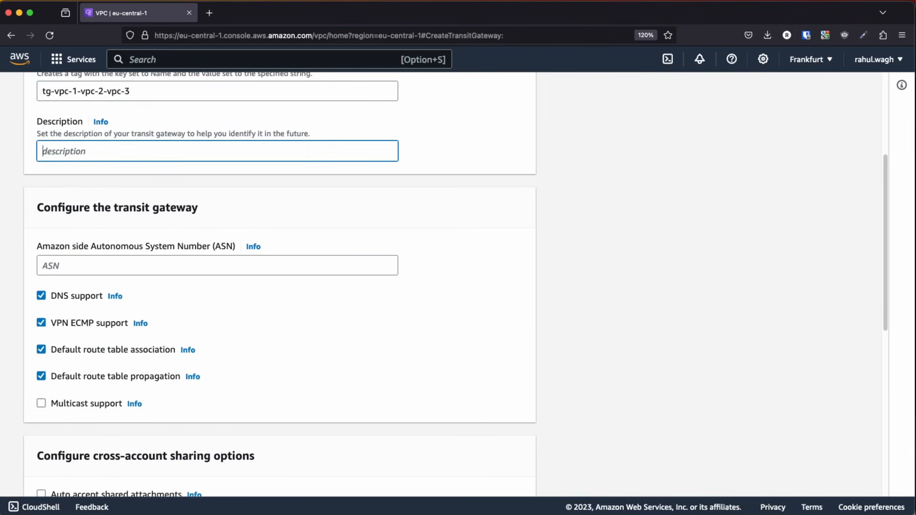
{"action": "type", "text": "TG for vpc1 vpc2 vpc3"}
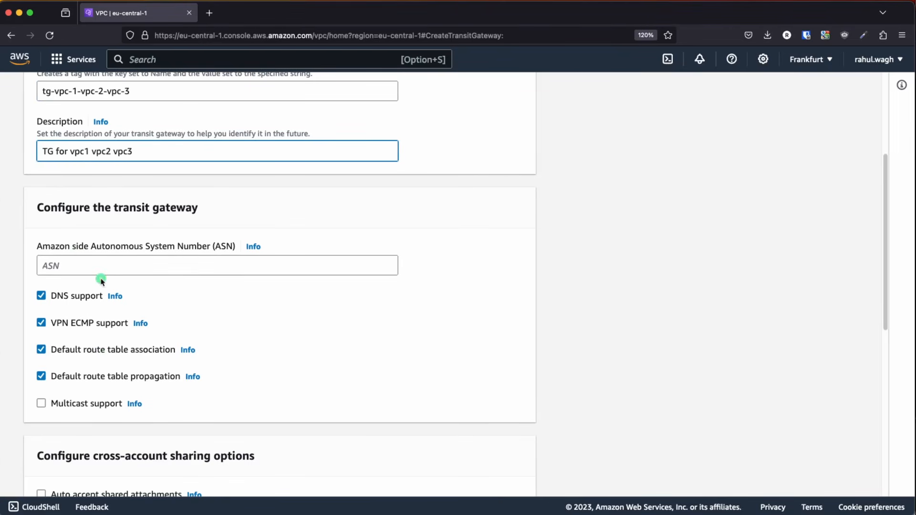
{"action": "left_click", "coordinate": [209, 228]}
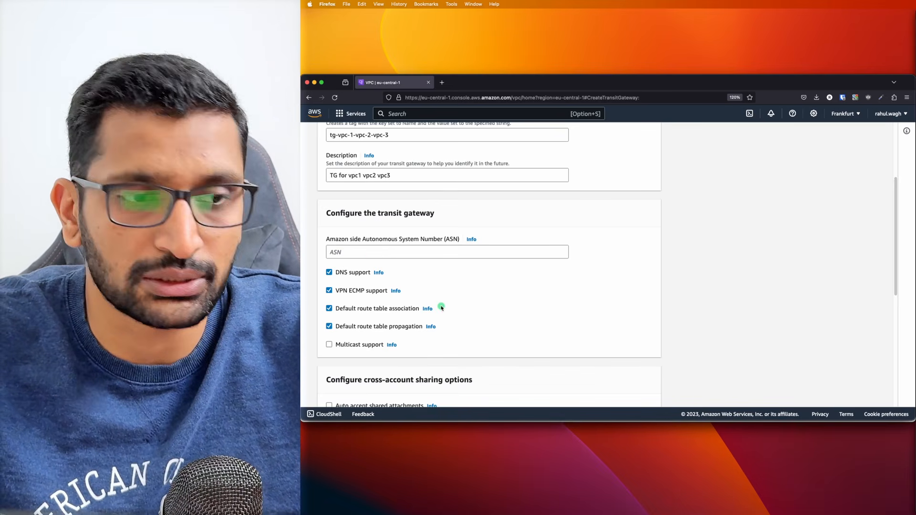
- Create the transit gateway with the default configuration options, leaving the ASN and CIDR block empty
{"action": "scroll", "coordinate": [483, 307], "scroll_direction": "down", "scroll_amount": 5}
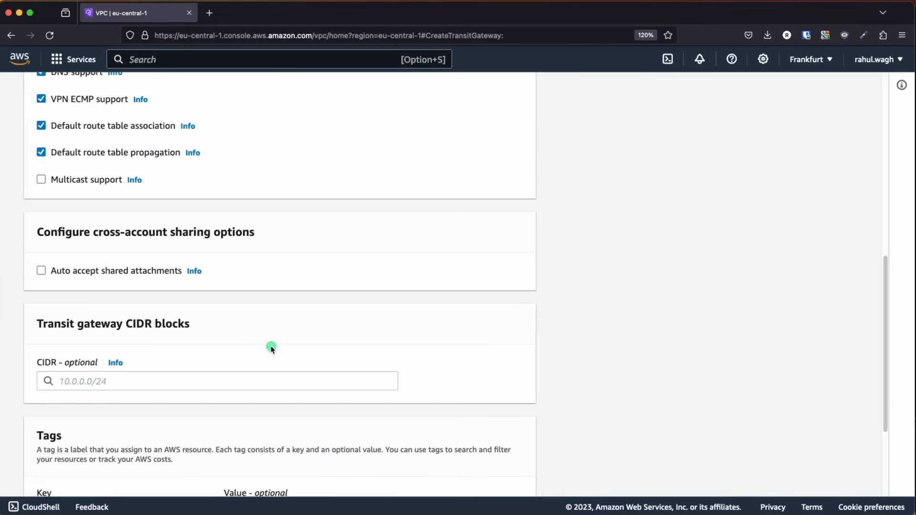
{"action": "scroll", "coordinate": [271, 349], "scroll_direction": "down", "scroll_amount": 2}
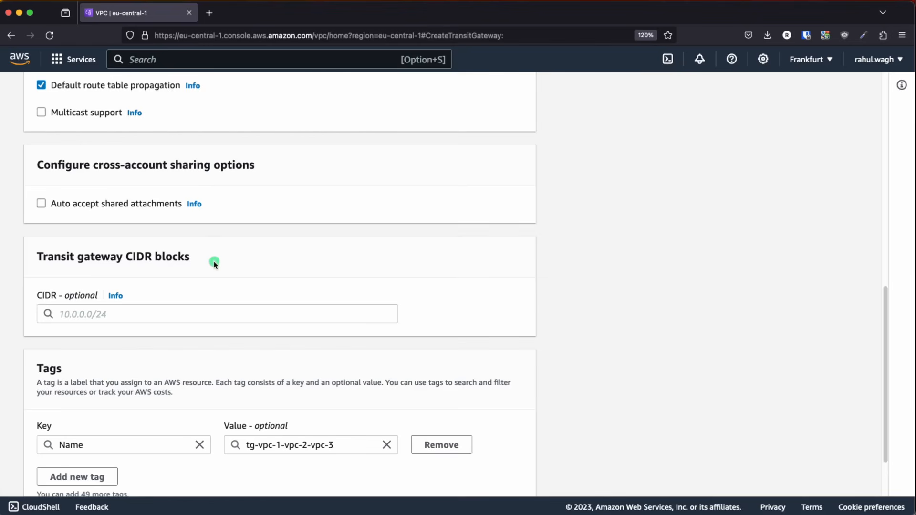
{"action": "scroll", "coordinate": [214, 264], "scroll_direction": "down", "scroll_amount": 2}
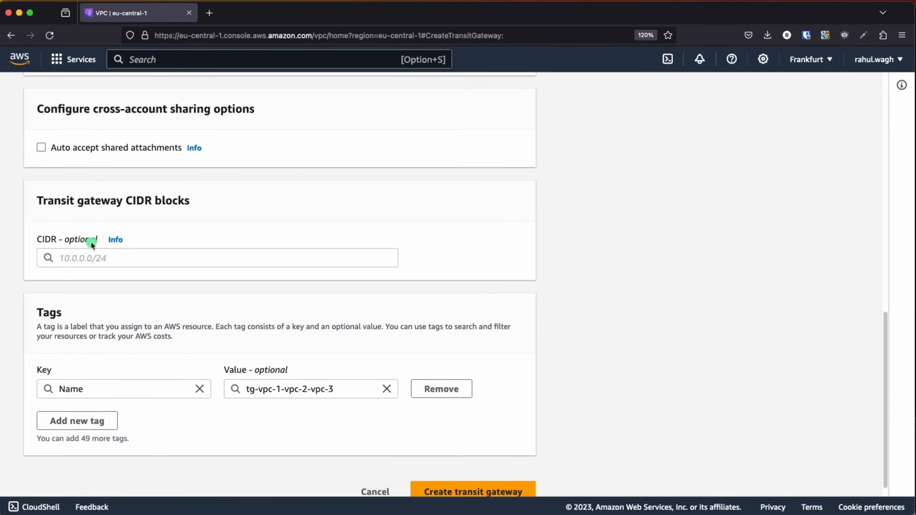
{"action": "scroll", "coordinate": [218, 336], "scroll_direction": "down", "scroll_amount": 1}
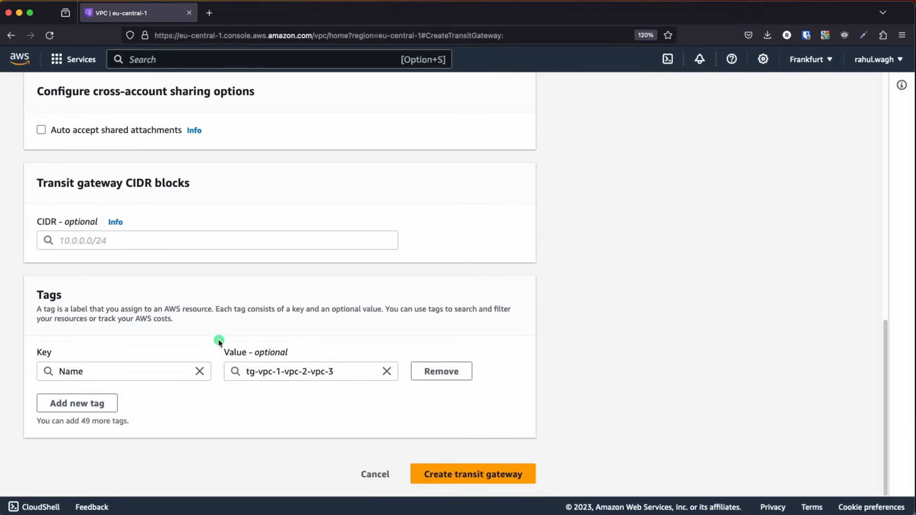
{"action": "left_click", "coordinate": [458, 478]}
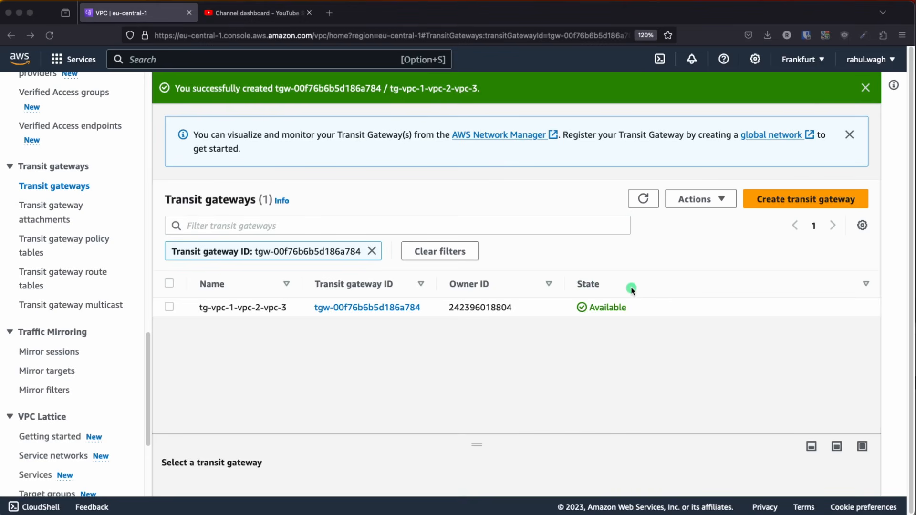
- Switch to Keynote and advance the Transit Gateway slide to examine the connections between the gateway and the three VPCs
{"action": "key", "text": "super+Tab"}
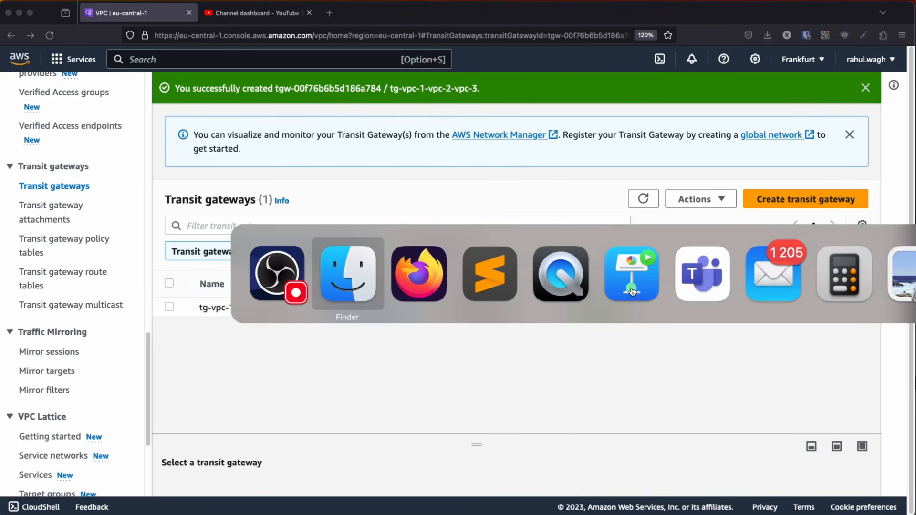
{"action": "key", "text": "super+Tab"}
{"action": "key", "text": "super+Tab"}
{"action": "key", "text": "super+Tab"}
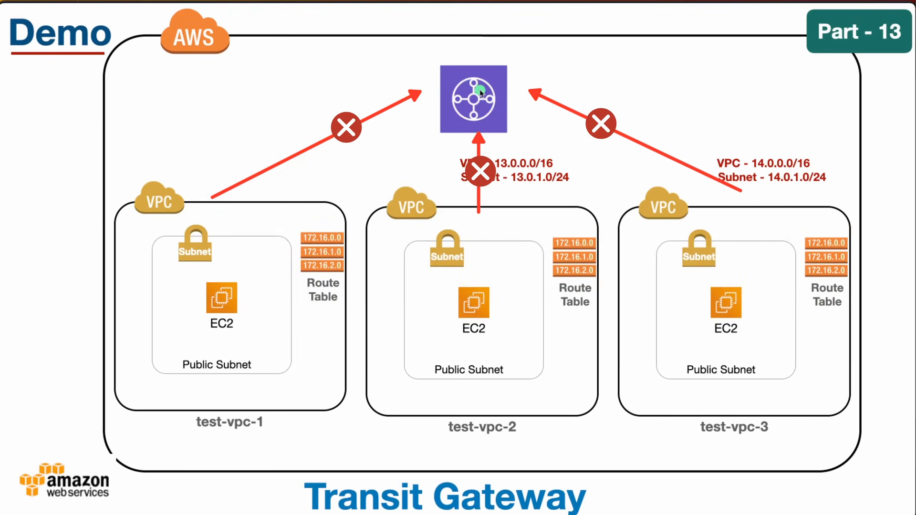
{"action": "key", "text": "Right"}
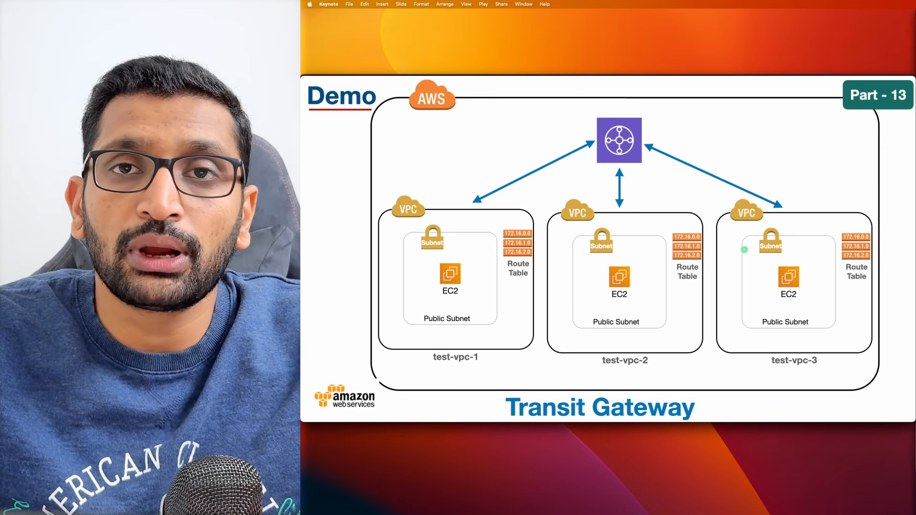
- Switch back to Firefox, go to the transit gateway attachments and start creating a new attachment
{"action": "key", "text": "super+Tab"}
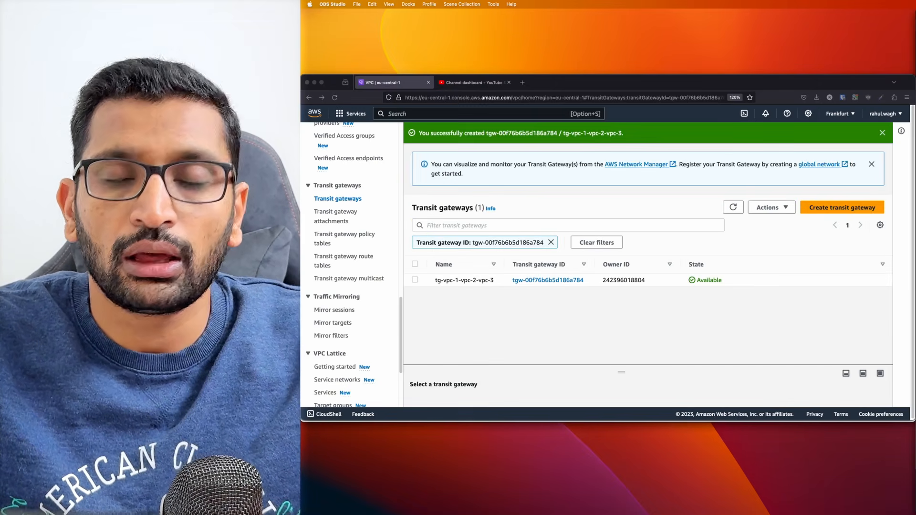
{"action": "scroll", "coordinate": [349, 292], "scroll_direction": "down", "scroll_amount": 1}
{"action": "scroll", "coordinate": [349, 291], "scroll_direction": "down", "scroll_amount": 5}
{"action": "scroll", "coordinate": [349, 291], "scroll_direction": "up", "scroll_amount": 4}
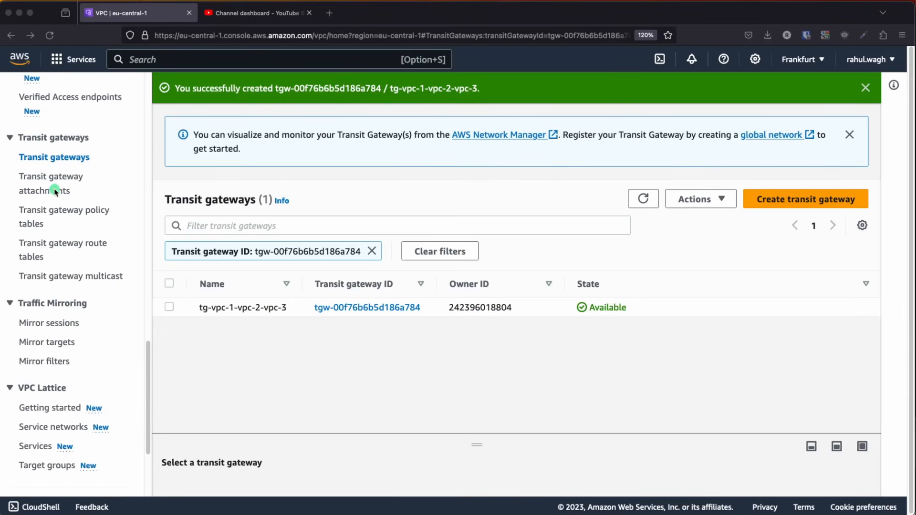
{"action": "left_click", "coordinate": [49, 182]}
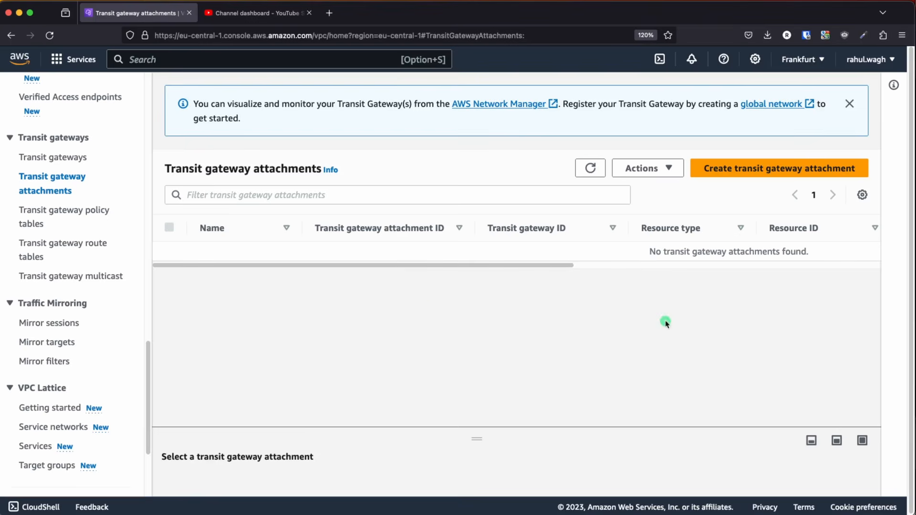
{"action": "left_click", "coordinate": [763, 169]}
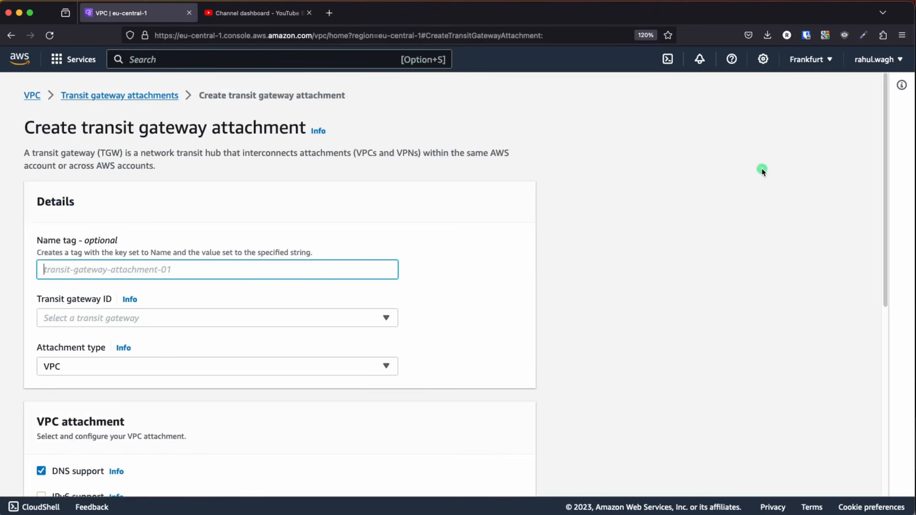
- Name the attachment tg-attachment-vpc-1 and select tg-vpc-1-vpc-2-vpc-3 as its transit gateway
{"action": "left_click", "coordinate": [79, 257]}
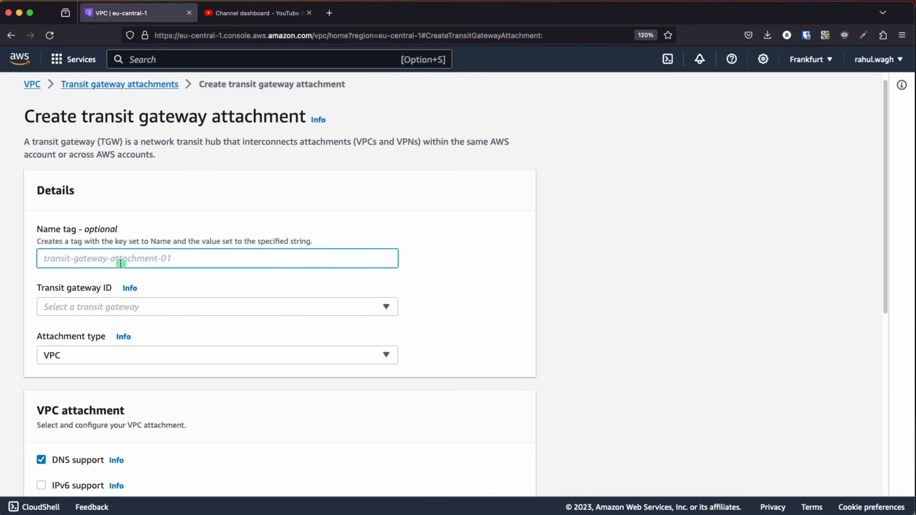
{"action": "type", "text": "tg"}
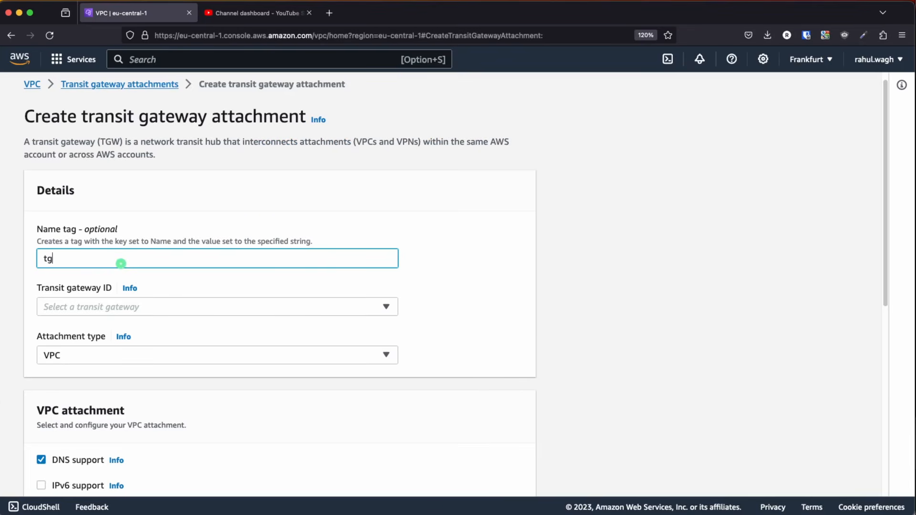
{"action": "type", "text": "-attachment-vpc-1"}
{"action": "left_click", "coordinate": [196, 311]}
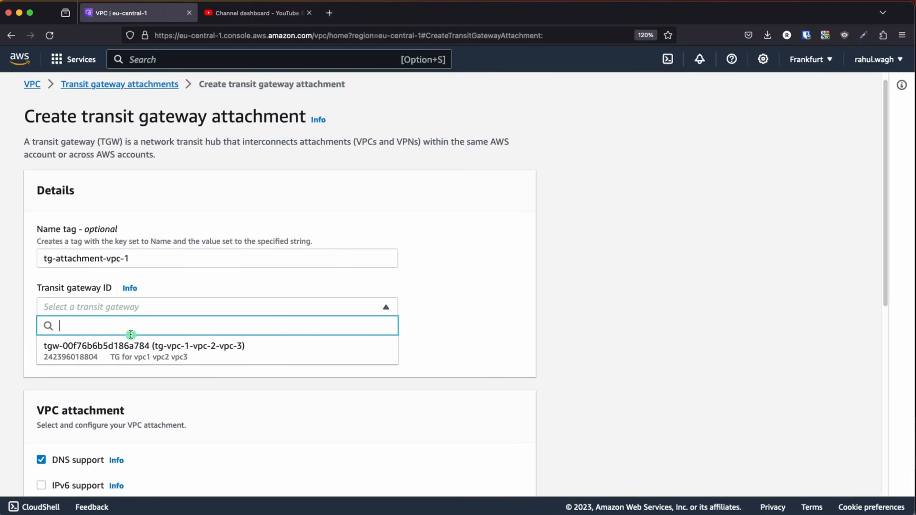
{"action": "left_click", "coordinate": [150, 352]}
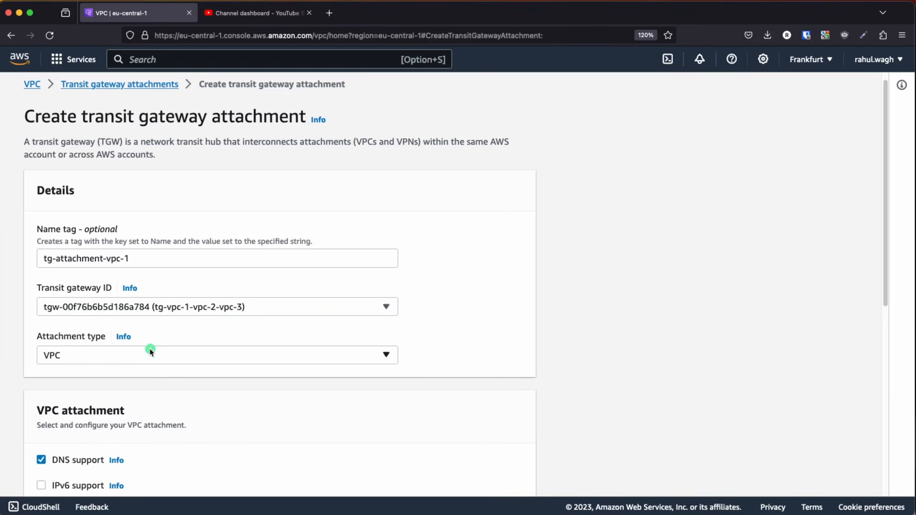
- Select VPC as the attachment type for tg-attachment-vpc-1
{"action": "scroll", "coordinate": [306, 336], "scroll_direction": "down", "scroll_amount": 2}
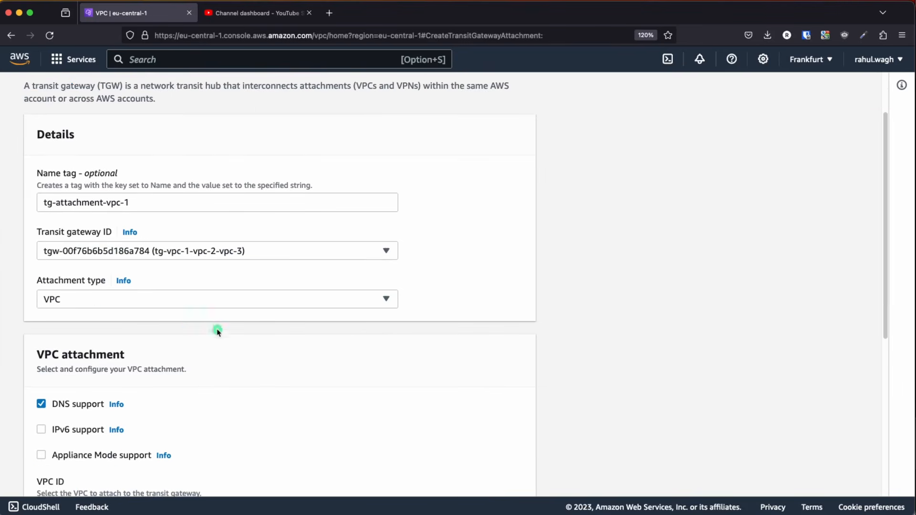
{"action": "left_click", "coordinate": [112, 302]}
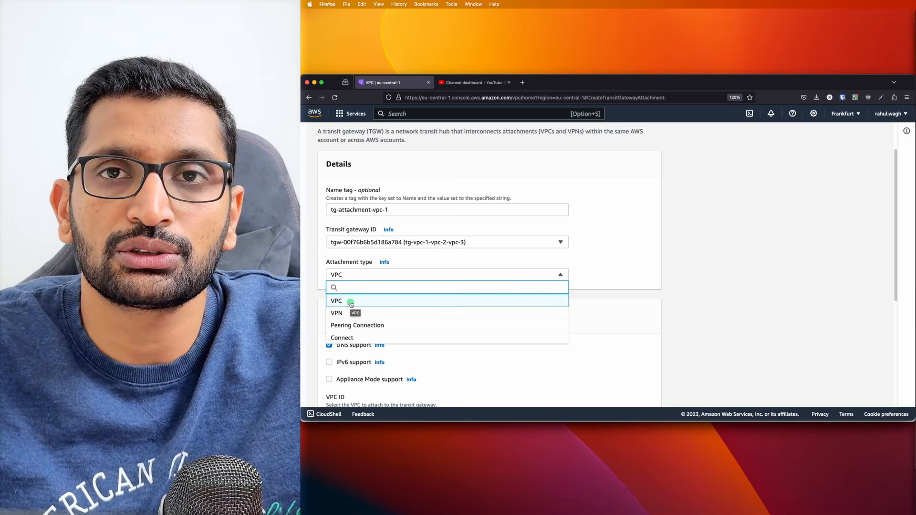
{"action": "left_click", "coordinate": [351, 301]}
{"action": "scroll", "coordinate": [563, 283], "scroll_direction": "down", "scroll_amount": 4}
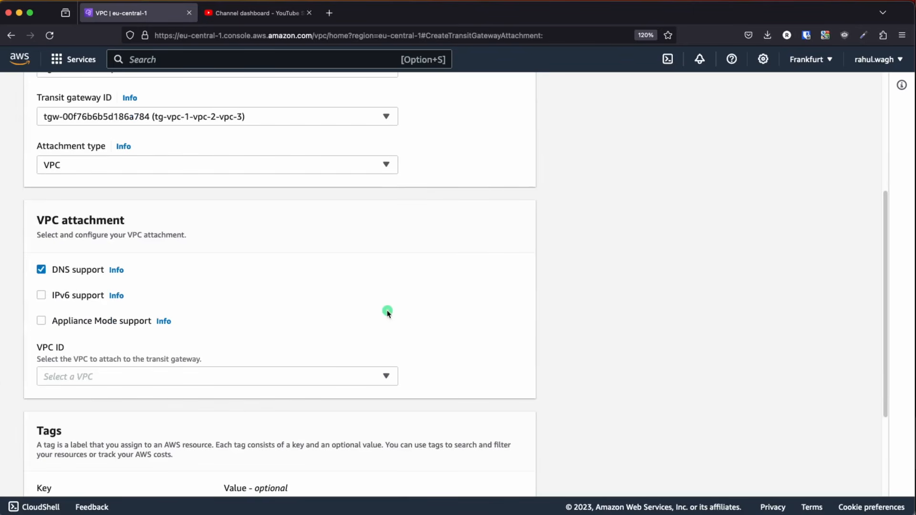
- Choose test-vpc-1 as the VPC, keep its eu-central-1a subnet test-subnet-vpc-1-1a, and create the transit gateway attachment
{"action": "left_click", "coordinate": [102, 377]}
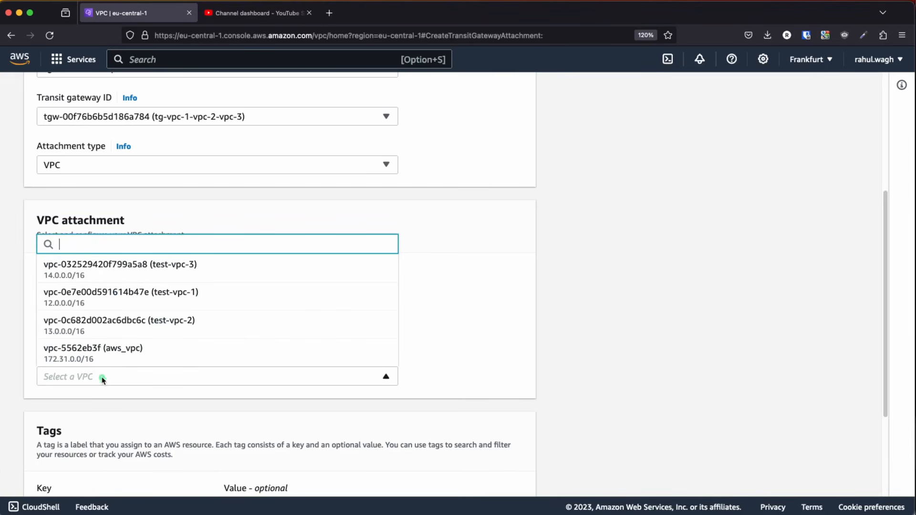
{"action": "left_click", "coordinate": [161, 300]}
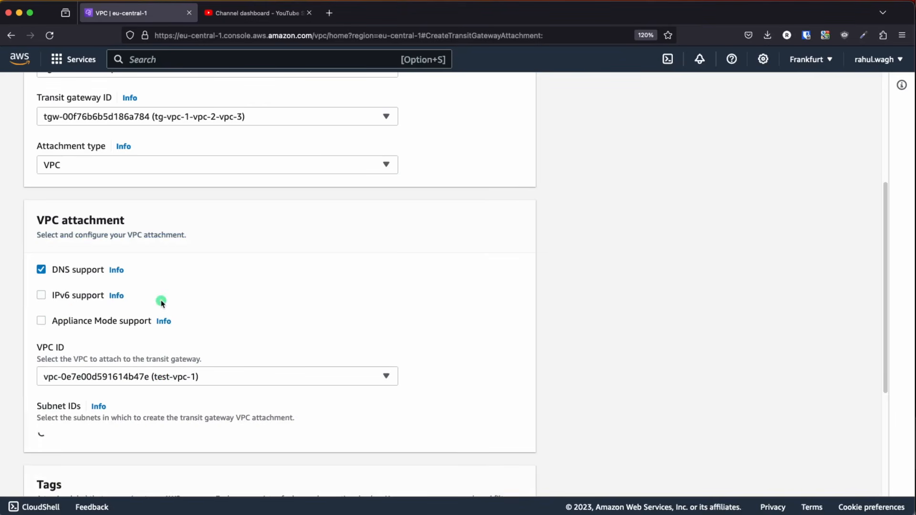
{"action": "scroll", "coordinate": [311, 344], "scroll_direction": "down", "scroll_amount": 4}
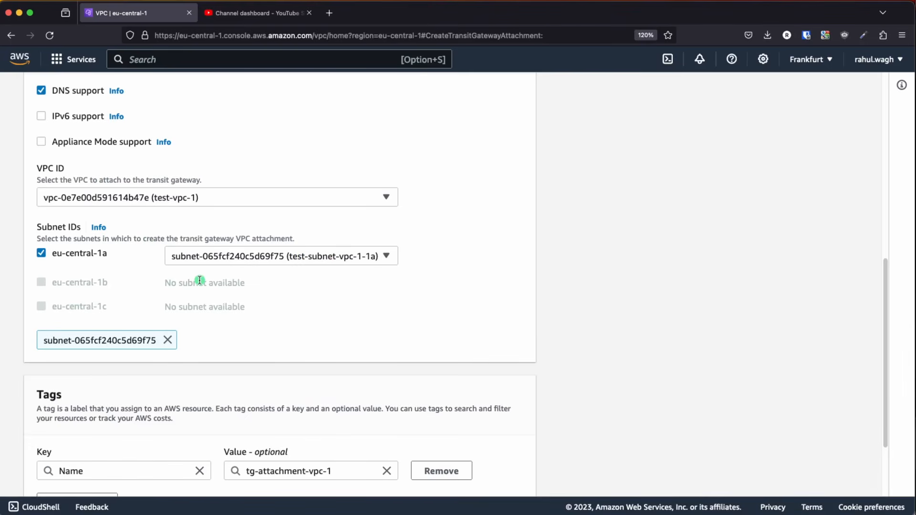
{"action": "scroll", "coordinate": [199, 281], "scroll_direction": "down", "scroll_amount": 3}
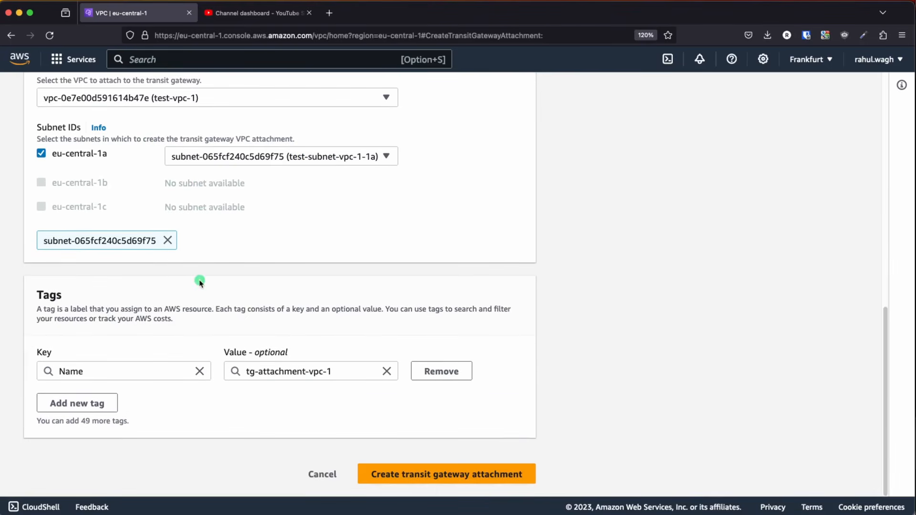
{"action": "left_click", "coordinate": [442, 478]}
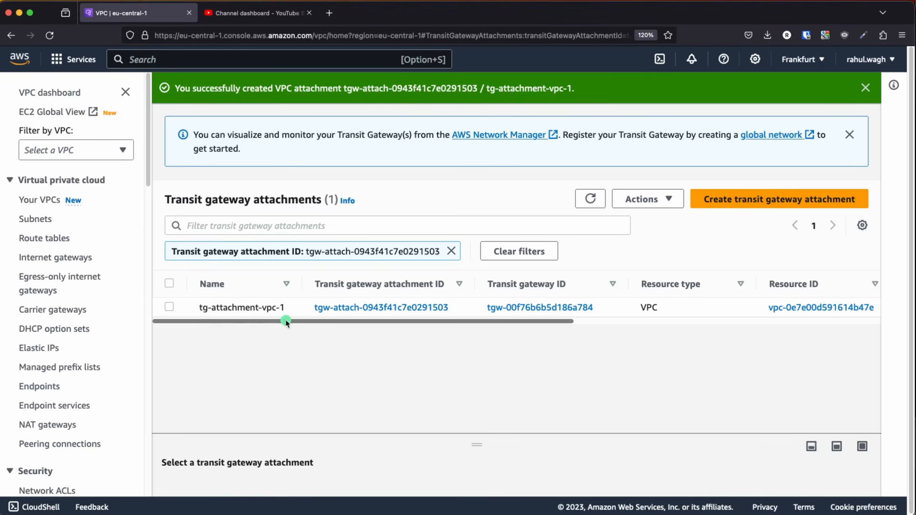
- Switch to Keynote to examine the Transit Gateway slide's VPC connections, and return to Firefox
{"action": "key", "text": "super+Tab"}
{"action": "key", "text": "super+Tab"}
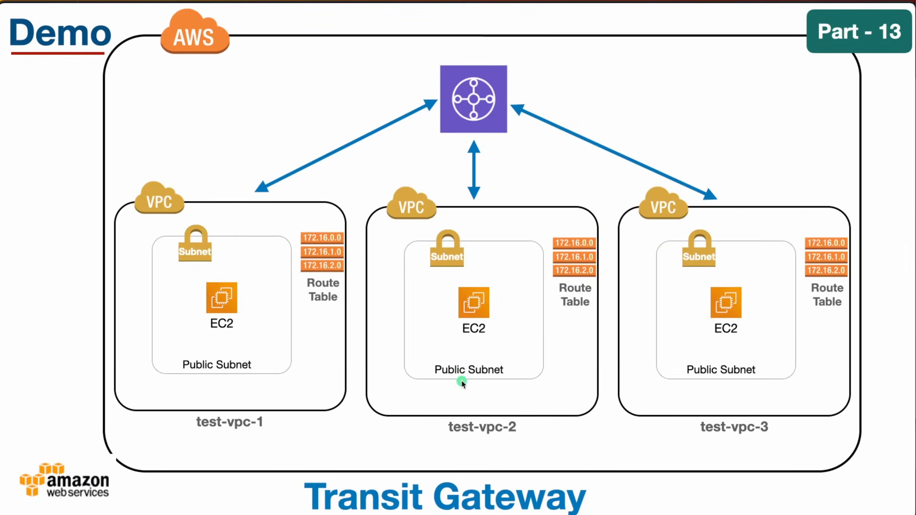
{"action": "key", "text": "super+Tab"}
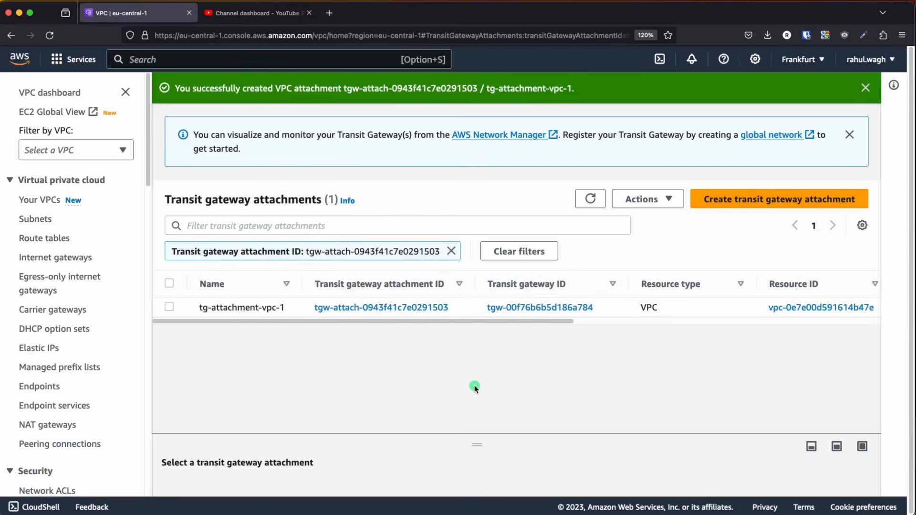
- Copy the name tg-attachment-vpc-1 from the transit gateway attachments list
{"action": "left_click", "coordinate": [742, 198]}
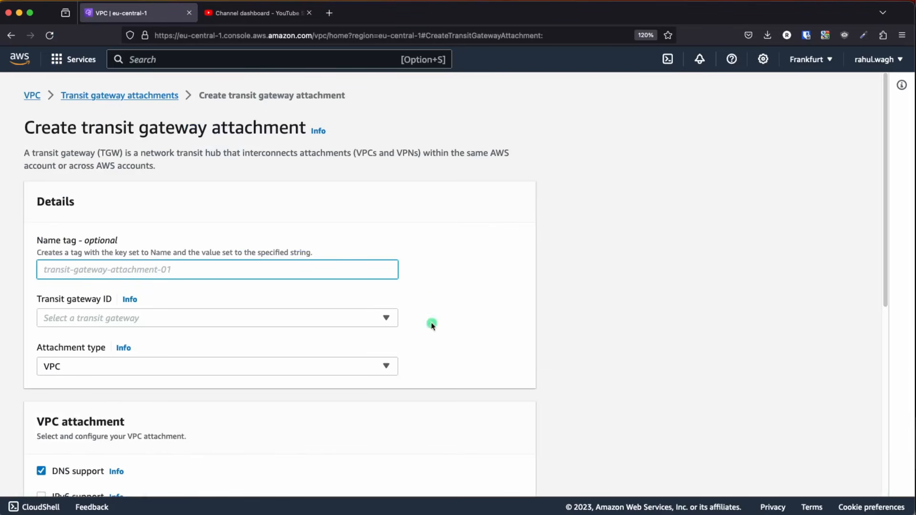
{"action": "left_click", "coordinate": [11, 36]}
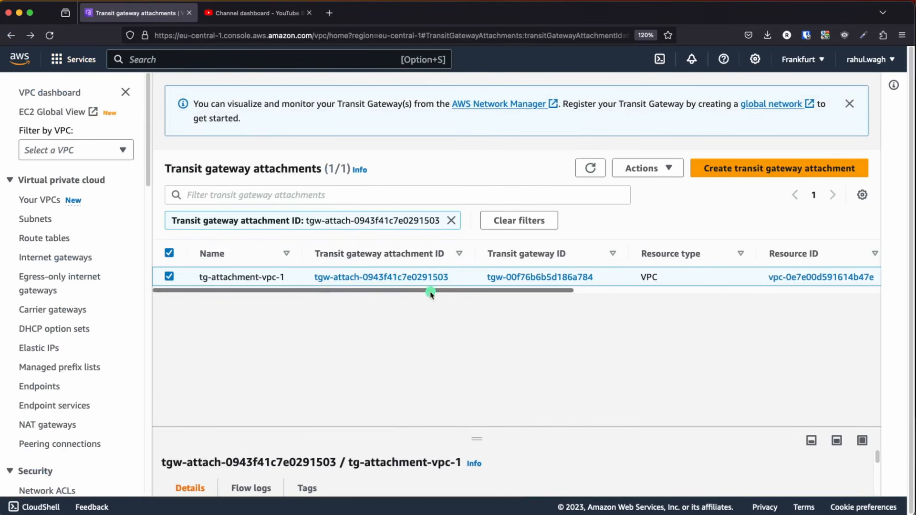
{"action": "left_click_drag", "start_coordinate": [288, 276], "coordinate": [196, 274]}
{"action": "key", "text": "super+c"}
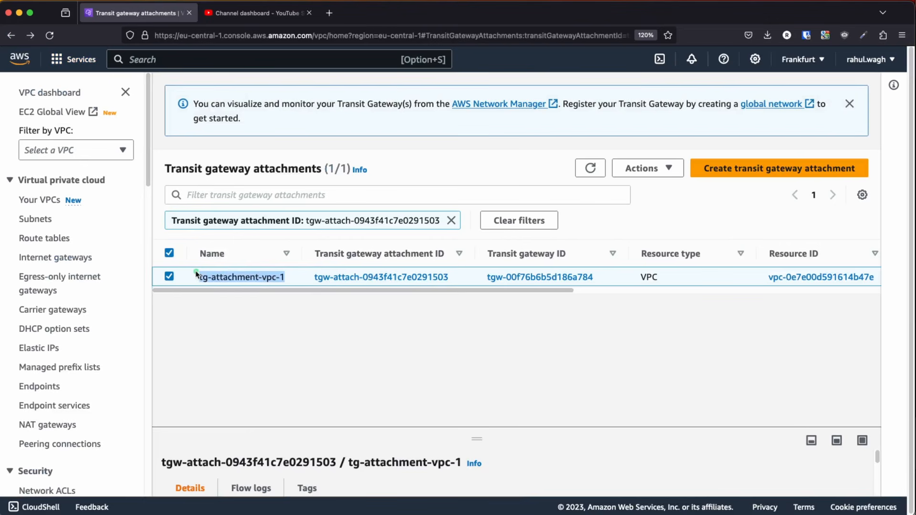
- Start another transit gateway attachment, name it tg-attachment-vpc-2 and select tg-vpc-1-vpc-2-vpc-3 as its transit gateway
{"action": "left_click", "coordinate": [783, 167]}
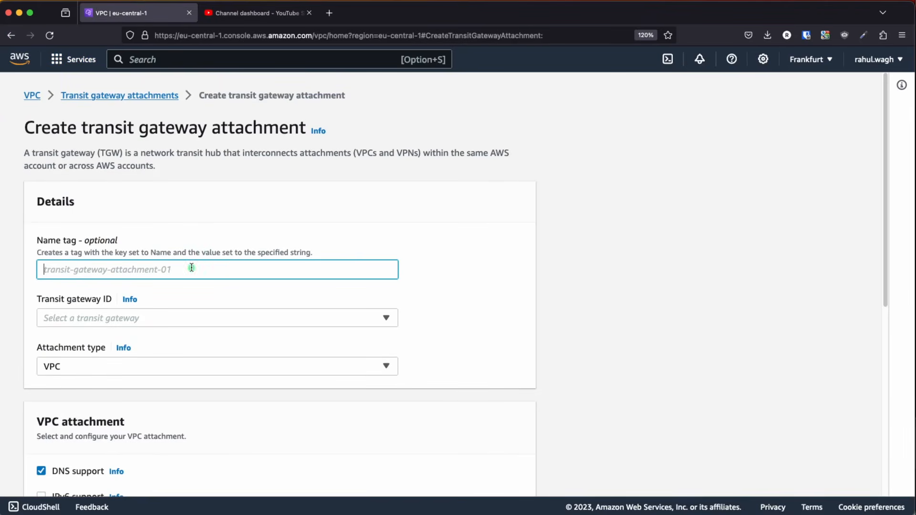
{"action": "key", "text": "super+v"}
{"action": "left_click", "coordinate": [399, 239]}
{"action": "scroll", "coordinate": [463, 266], "scroll_direction": "down", "scroll_amount": 3}
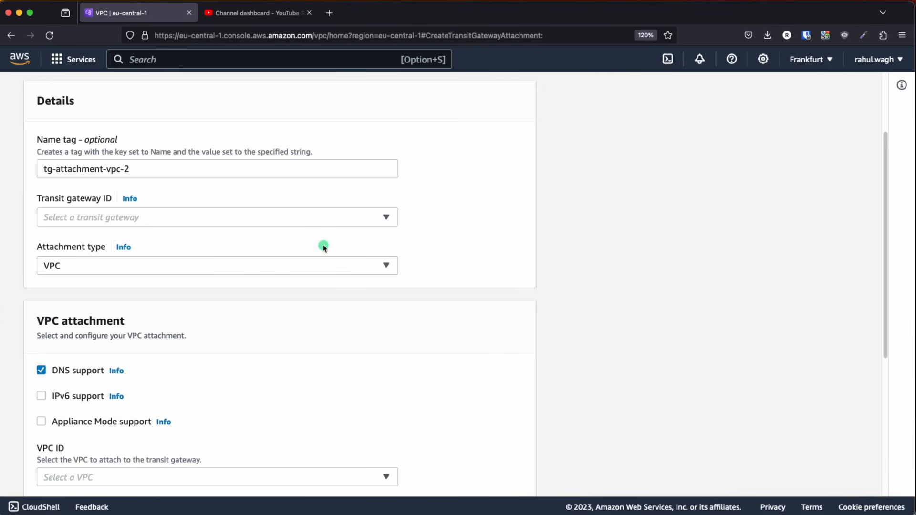
{"action": "left_click", "coordinate": [262, 219]}
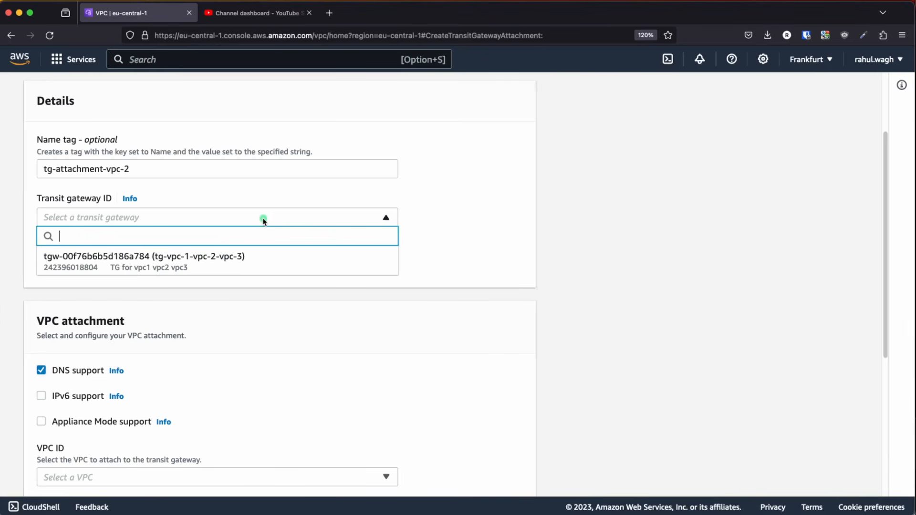
{"action": "left_click", "coordinate": [239, 261]}
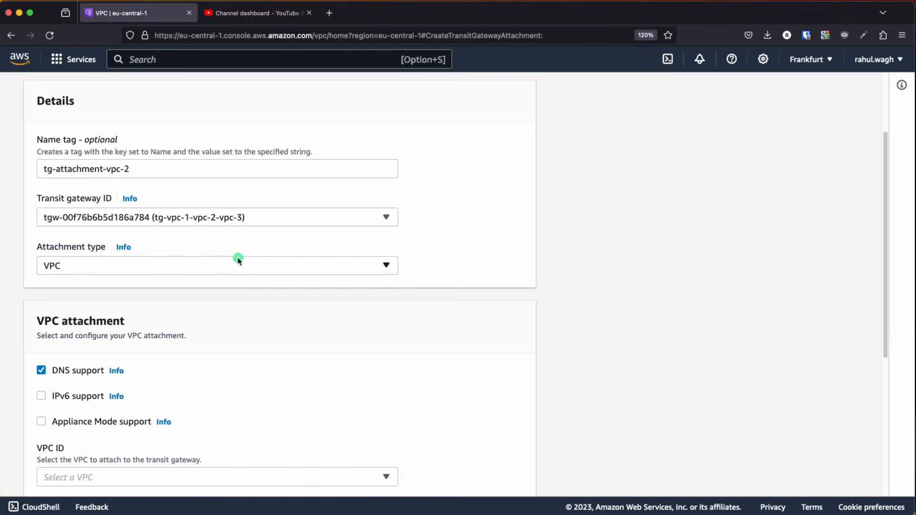
- Keep the VPC attachment type, choose test-vpc-2 with its eu-central-1a subnet, and create the attachment
{"action": "left_click", "coordinate": [238, 260]}
{"action": "left_click", "coordinate": [121, 307]}
{"action": "scroll", "coordinate": [346, 324], "scroll_direction": "down", "scroll_amount": 3}
{"action": "left_click", "coordinate": [139, 354]}
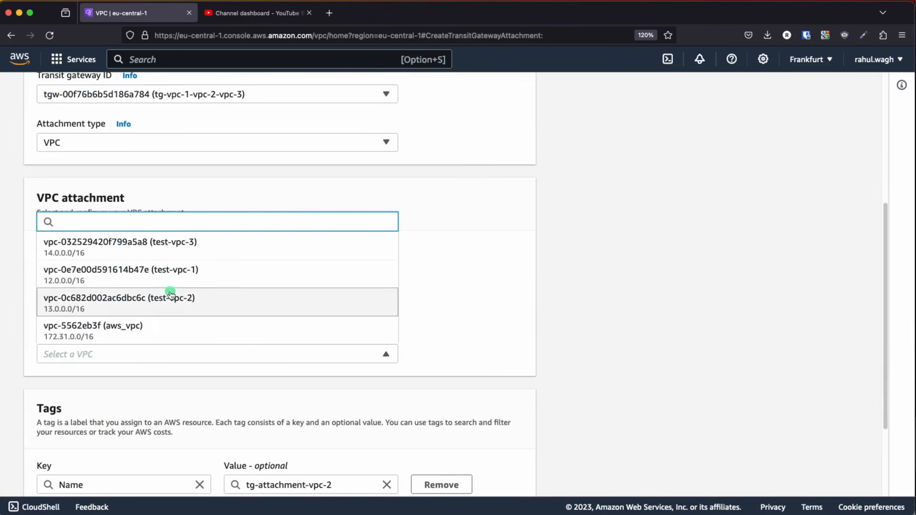
{"action": "left_click", "coordinate": [170, 296]}
{"action": "scroll", "coordinate": [350, 297], "scroll_direction": "down", "scroll_amount": 2}
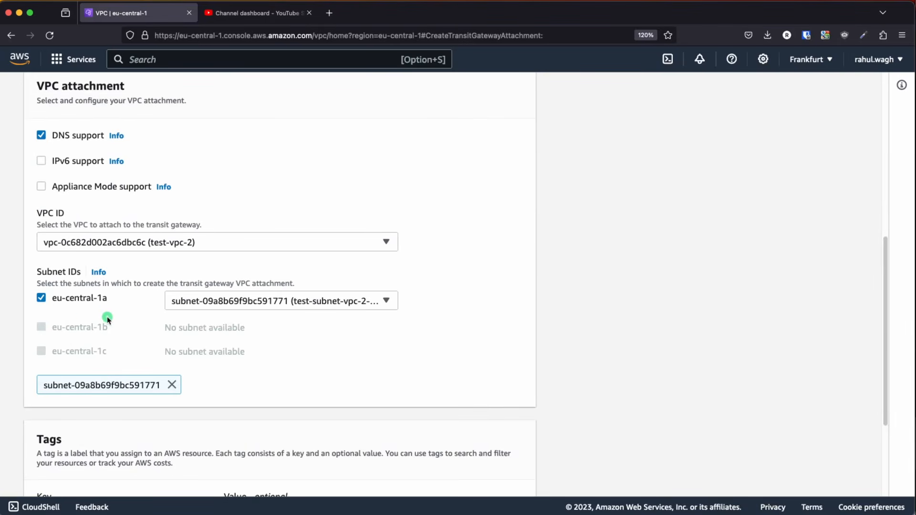
{"action": "scroll", "coordinate": [107, 322], "scroll_direction": "down", "scroll_amount": 3}
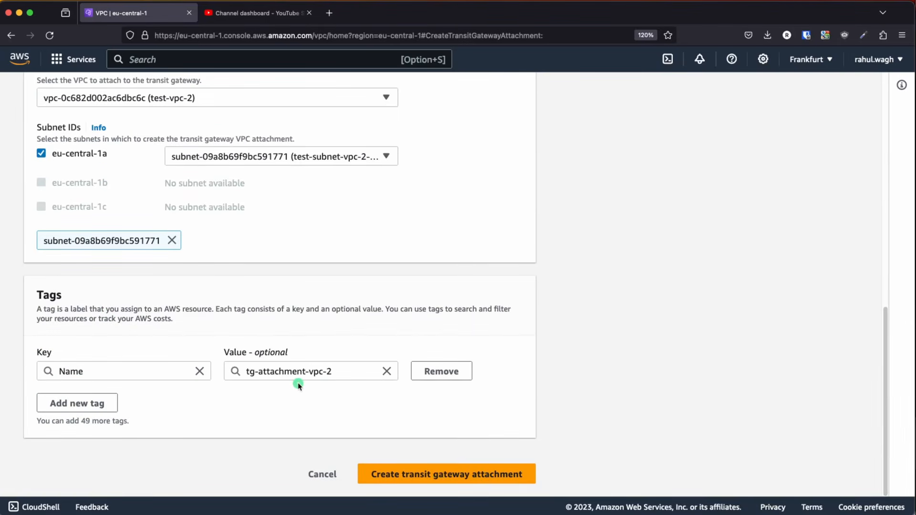
{"action": "left_click", "coordinate": [435, 475]}
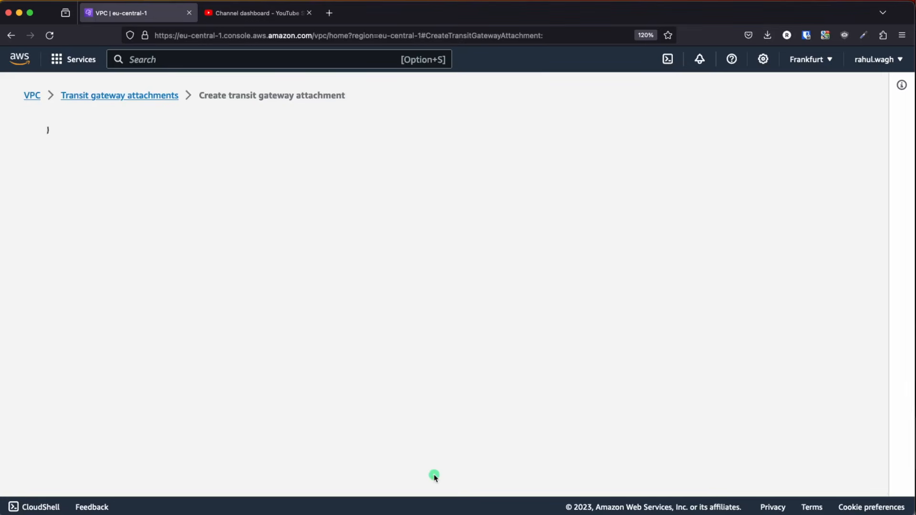
- Check the Transit Gateway slide in Keynote, return to Firefox and remove the attachment ID filter to list all attachments
{"action": "key", "text": "super+Tab"}
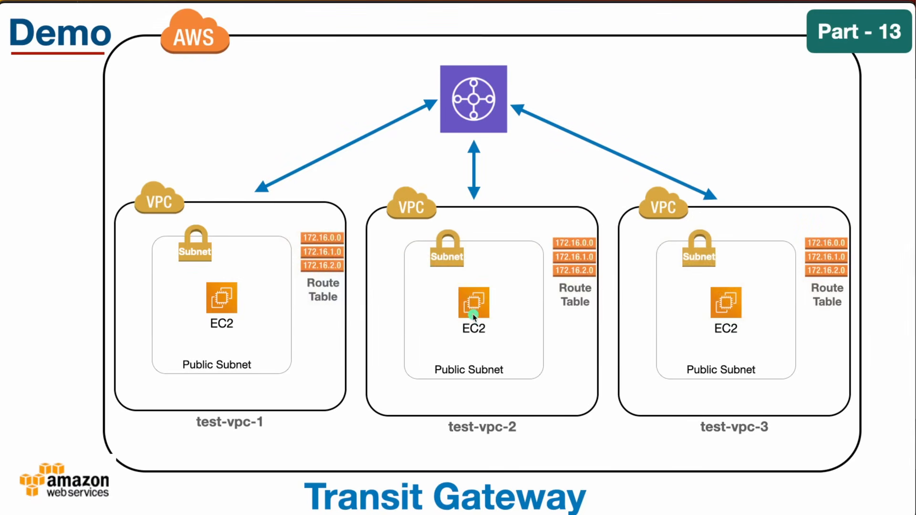
{"action": "key", "text": "super+Tab"}
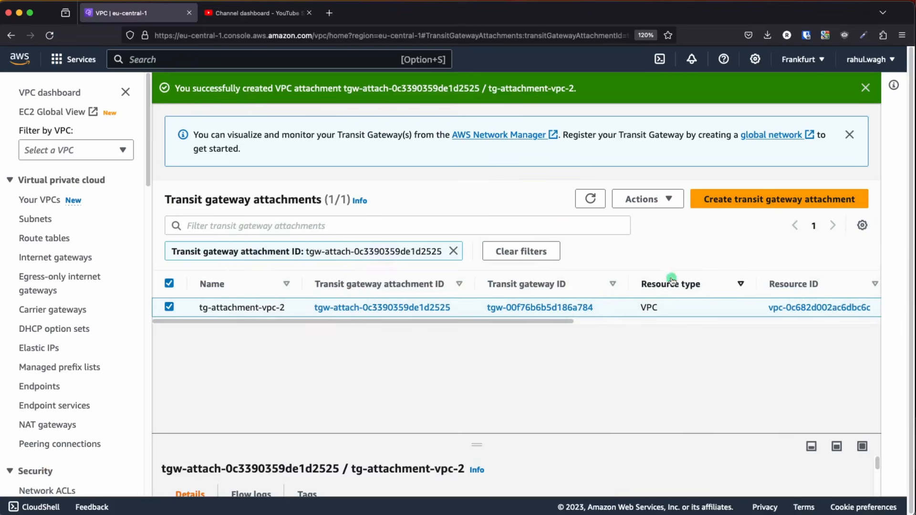
{"action": "left_click", "coordinate": [454, 251]}
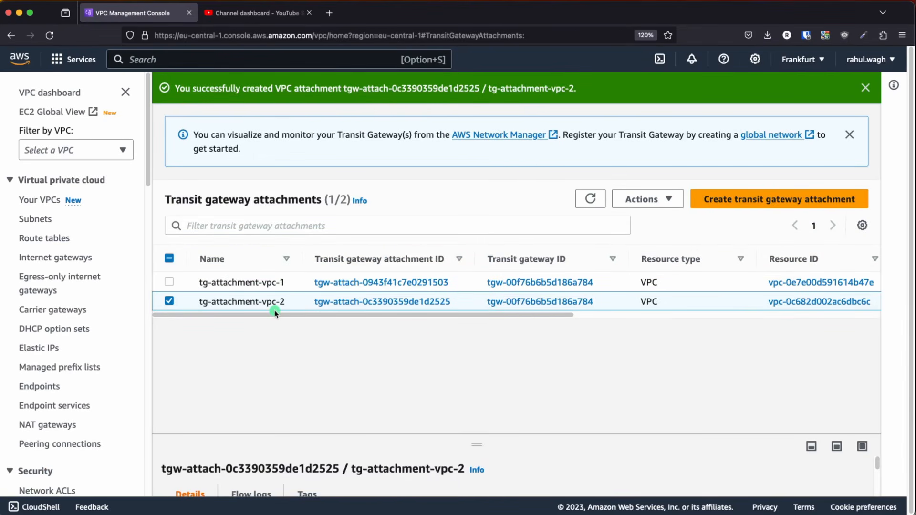
- Start a third transit gateway attachment, name it tg-attachment-vpc-3 and select tg-vpc-1-vpc-2-vpc-3 as its transit gateway
{"action": "left_click", "coordinate": [779, 204]}
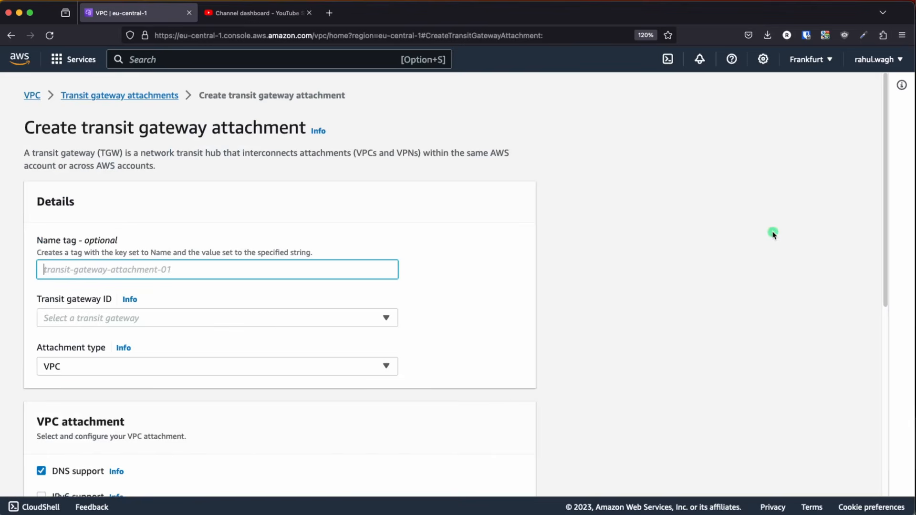
{"action": "scroll", "coordinate": [167, 277], "scroll_direction": "down", "scroll_amount": 1}
{"action": "key", "text": "super+v"}
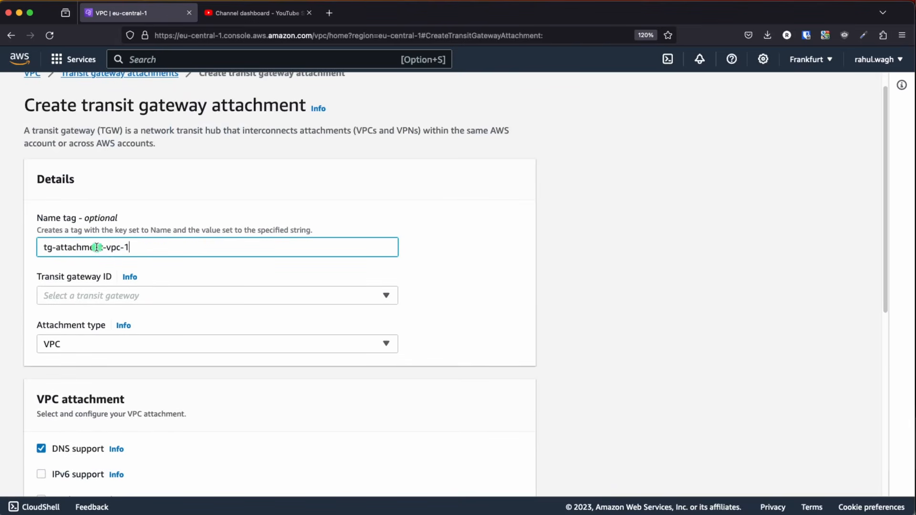
{"action": "left_click", "coordinate": [256, 292]}
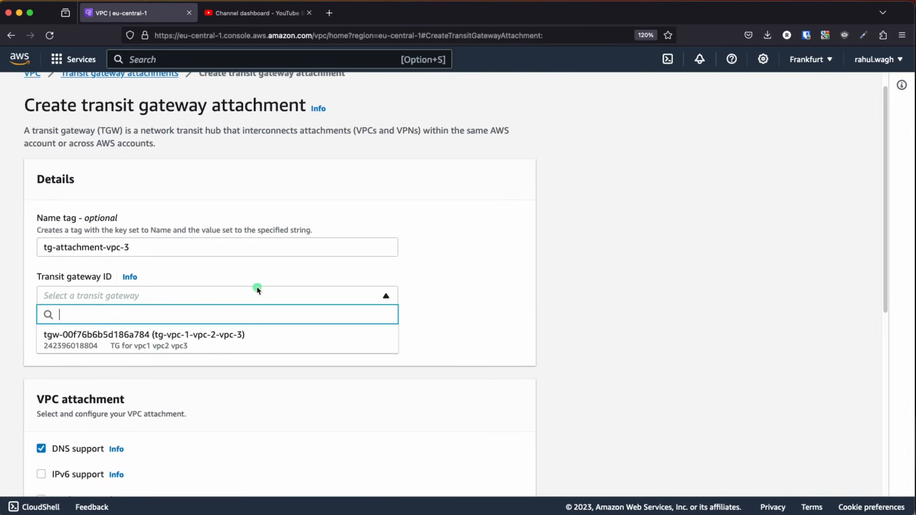
{"action": "left_click", "coordinate": [212, 345]}
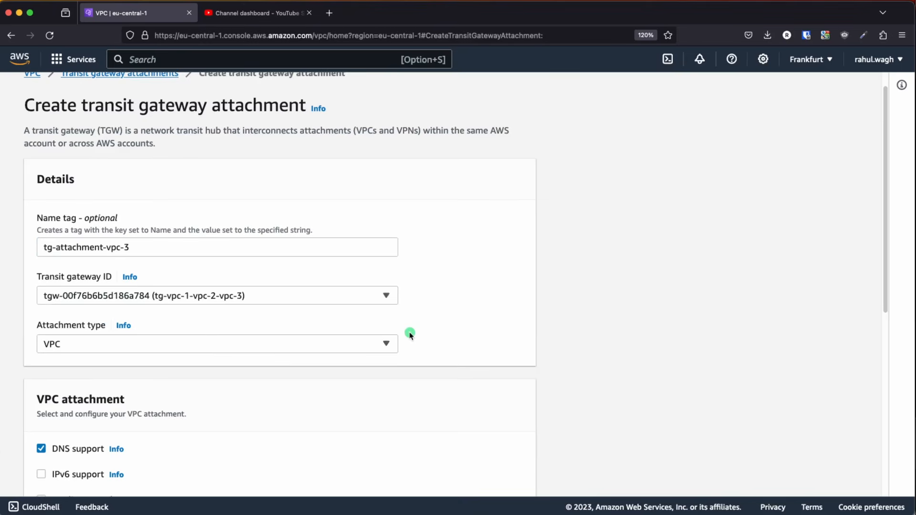
- Choose test-vpc-3 as the VPC to attach, keep the default attachment options, and create the attachment
{"action": "scroll", "coordinate": [409, 333], "scroll_direction": "down", "scroll_amount": 3}
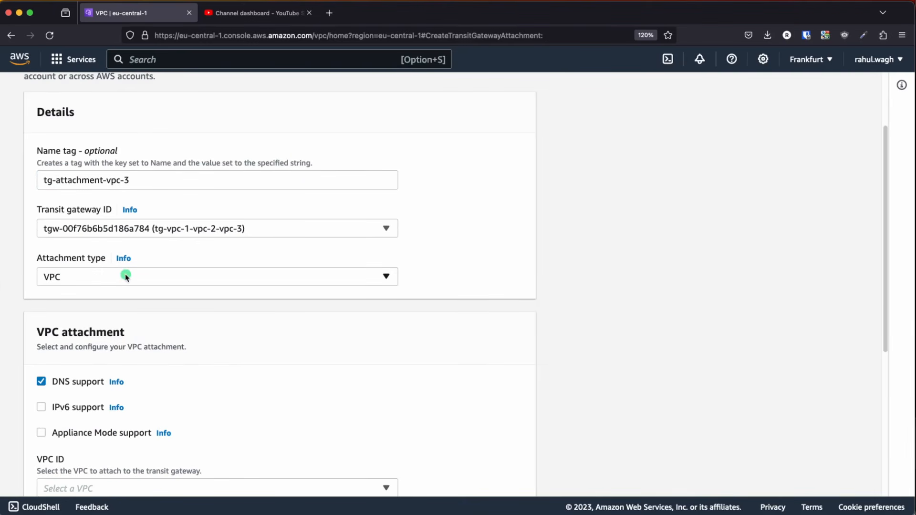
{"action": "scroll", "coordinate": [129, 277], "scroll_direction": "down", "scroll_amount": 5}
{"action": "left_click", "coordinate": [162, 265]}
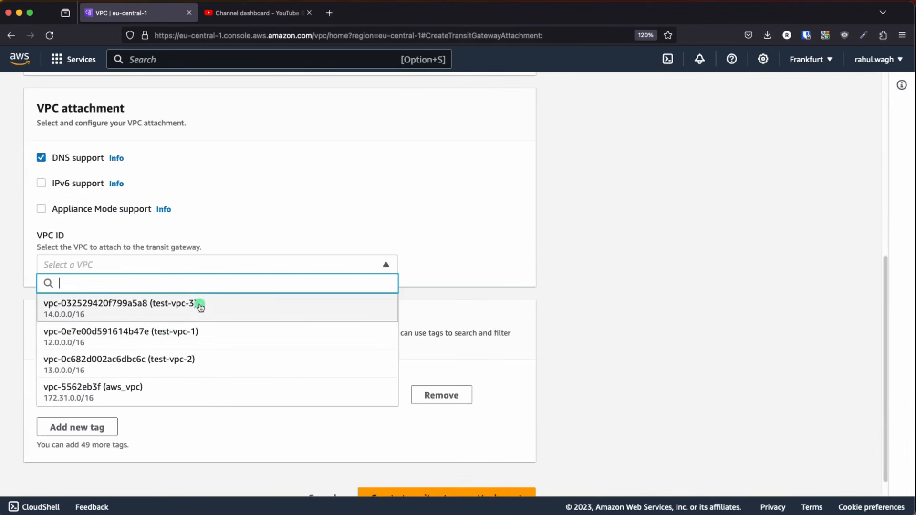
{"action": "left_click", "coordinate": [198, 303]}
{"action": "scroll", "coordinate": [80, 338], "scroll_direction": "down", "scroll_amount": 1}
{"action": "scroll", "coordinate": [387, 362], "scroll_direction": "down", "scroll_amount": 4}
{"action": "left_click", "coordinate": [452, 475]}
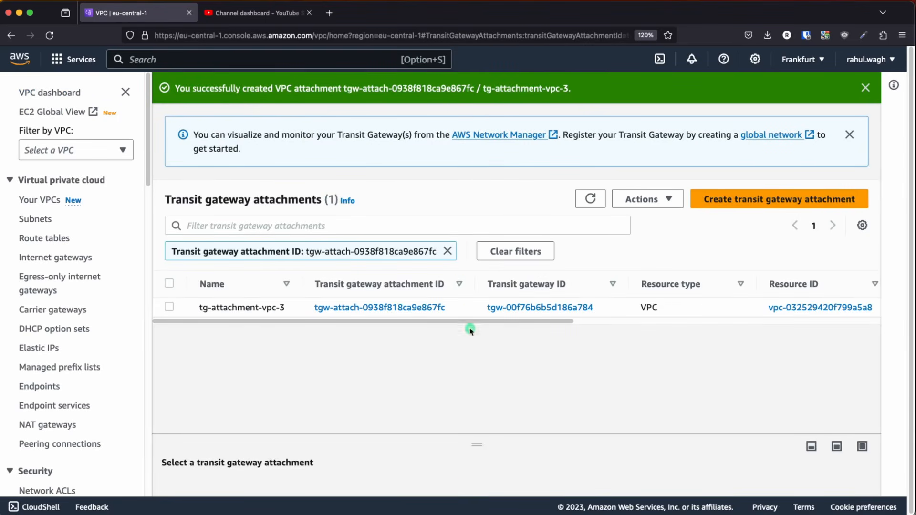
- Remove the attachment ID filter to review all attachments, and switch to Keynote to advance the Transit Gateway slide to its attachment labels
{"action": "left_click", "coordinate": [448, 252]}
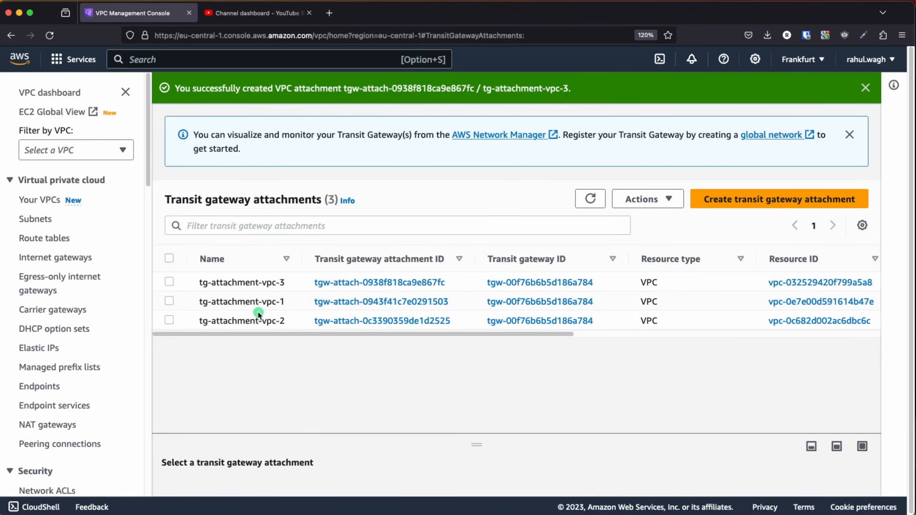
{"action": "key", "text": "super+Tab"}
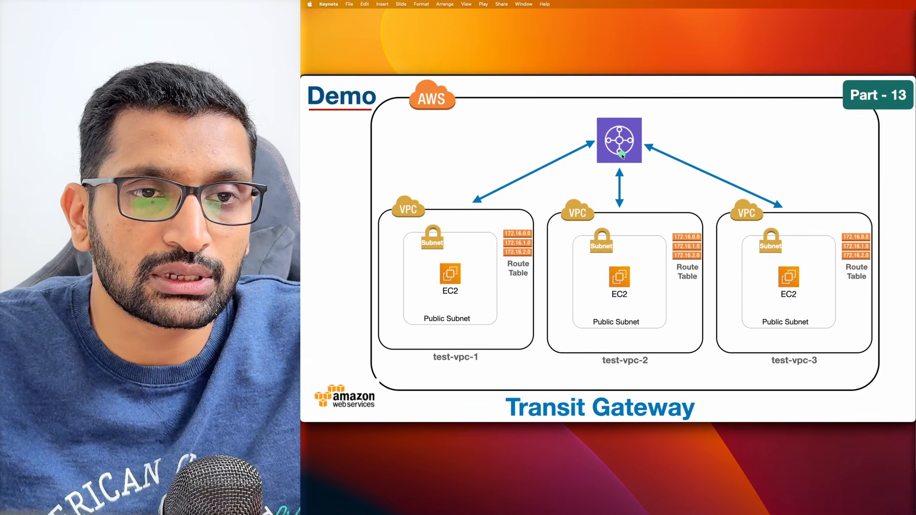
{"action": "left_click", "coordinate": [648, 181]}
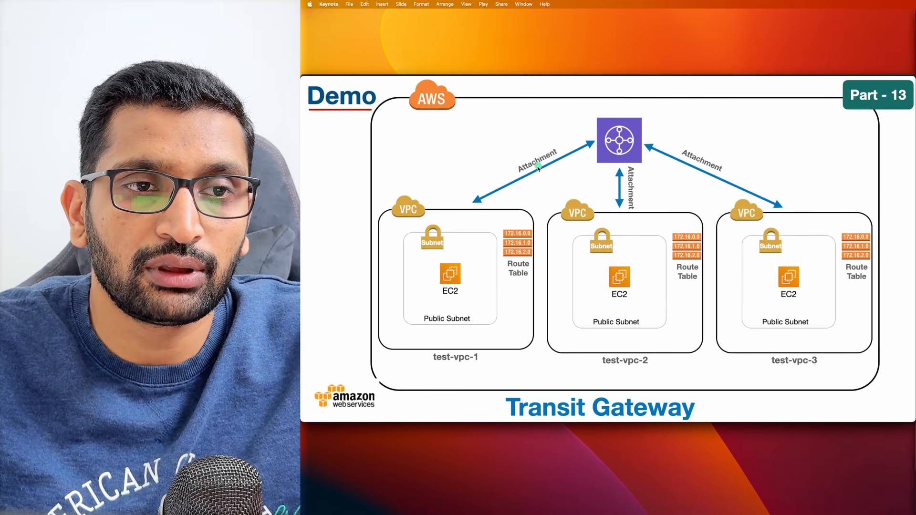
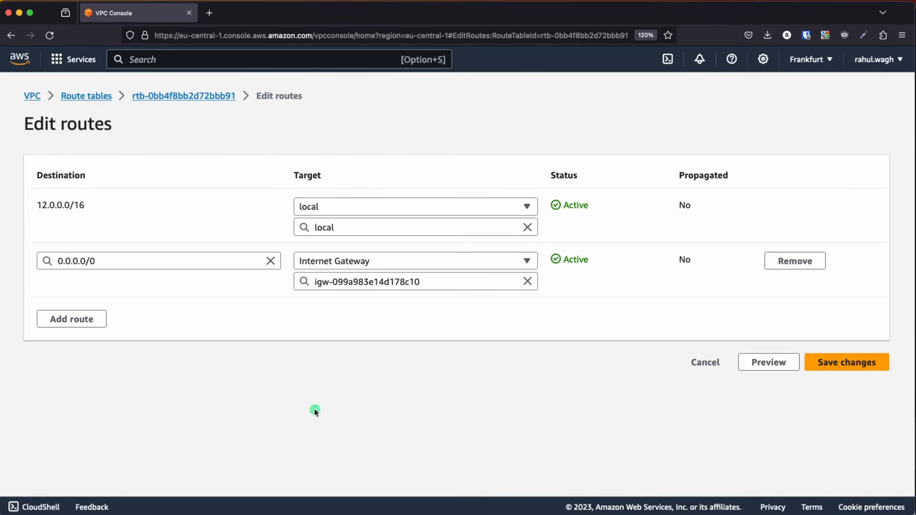
- Add an empty route to rt-test-vpc-1, check the VPC CIDR ranges on the Keynote Transit Gateway slide, and return to Firefox
{"action": "left_click", "coordinate": [62, 325]}
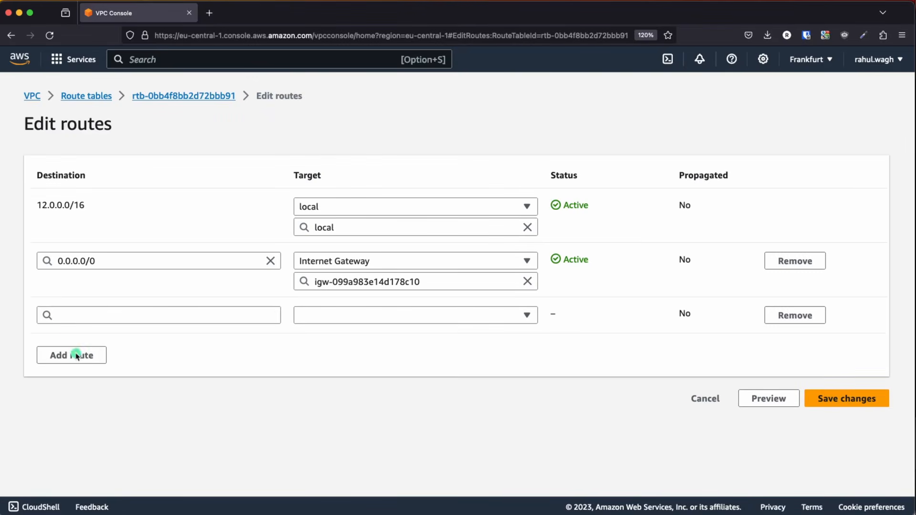
{"action": "key", "text": "super+Tab"}
{"action": "key", "text": "super+Tab"}
{"action": "key", "text": "super+Tab"}
{"action": "key", "text": "super+Tab"}
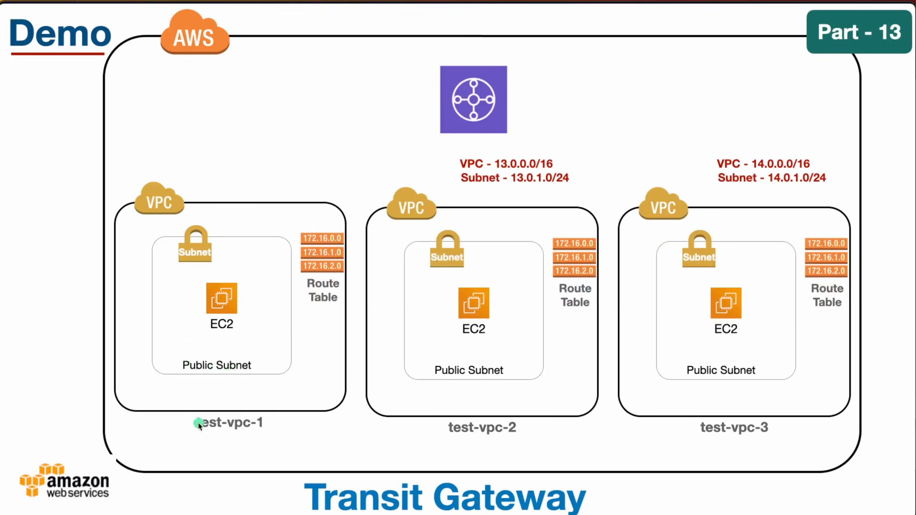
{"action": "key", "text": "Right"}
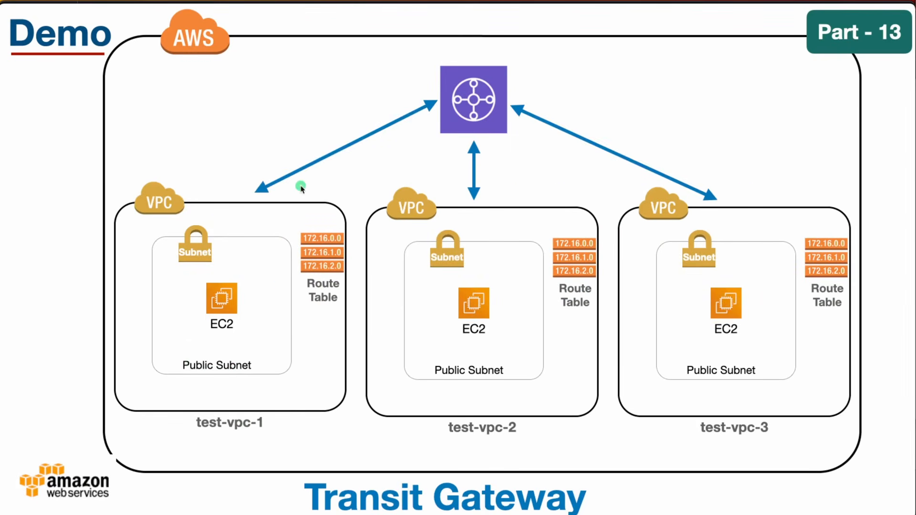
{"action": "key", "text": "Right"}
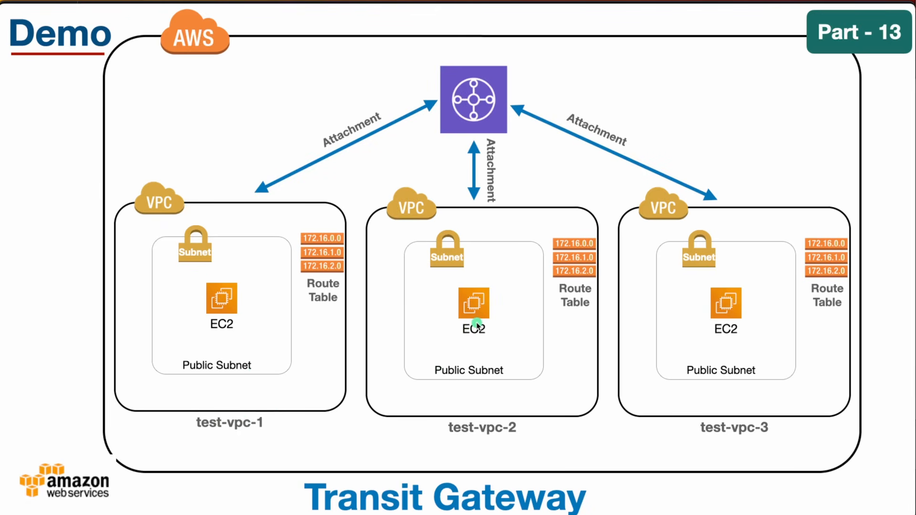
{"action": "key", "text": "Right"}
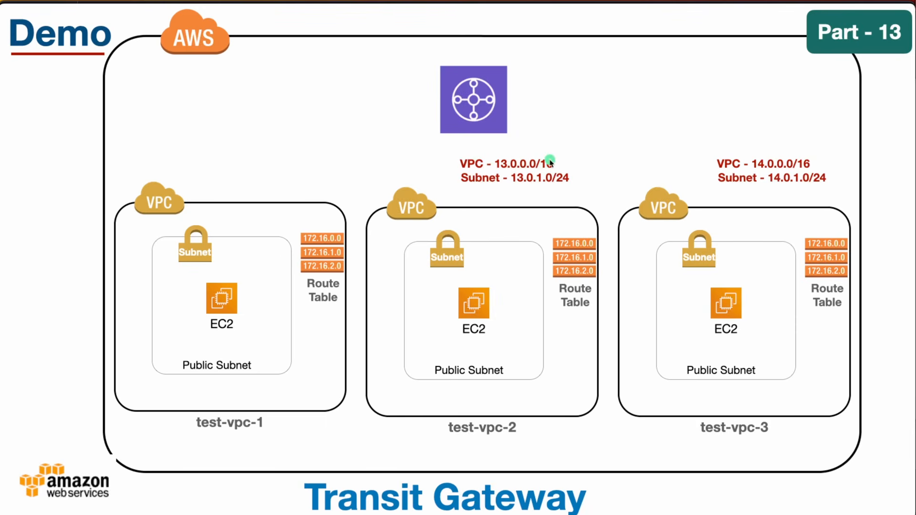
{"action": "left_click", "coordinate": [482, 263]}
{"action": "left_click", "coordinate": [482, 263]}
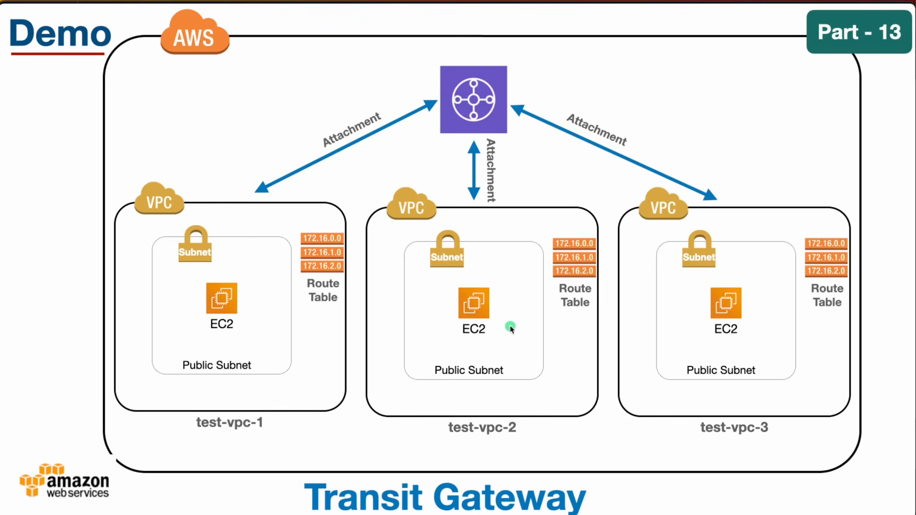
{"action": "key", "text": "super+Tab"}
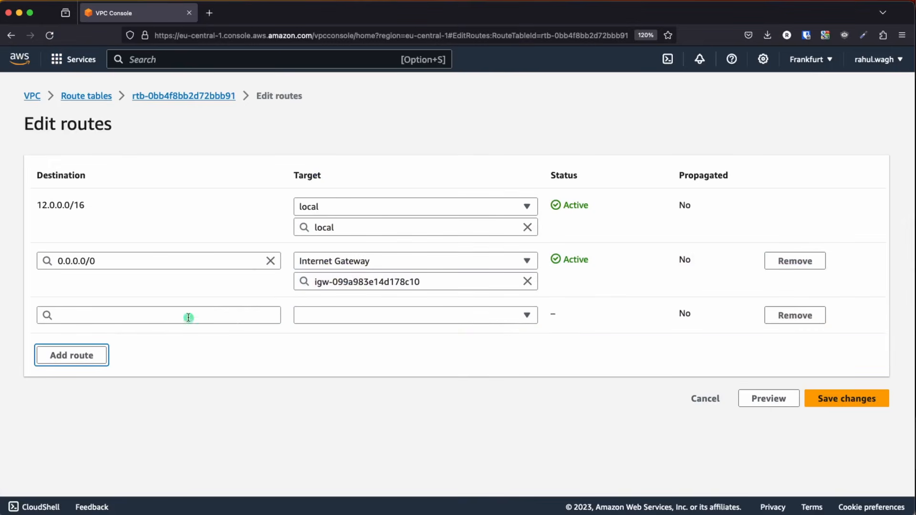
- Set the new route's destination to 13.0.0.0/16 and its target to transit gateway tgw-00f76b6b5d186a784, and save the changes
{"action": "left_click", "coordinate": [101, 313]}
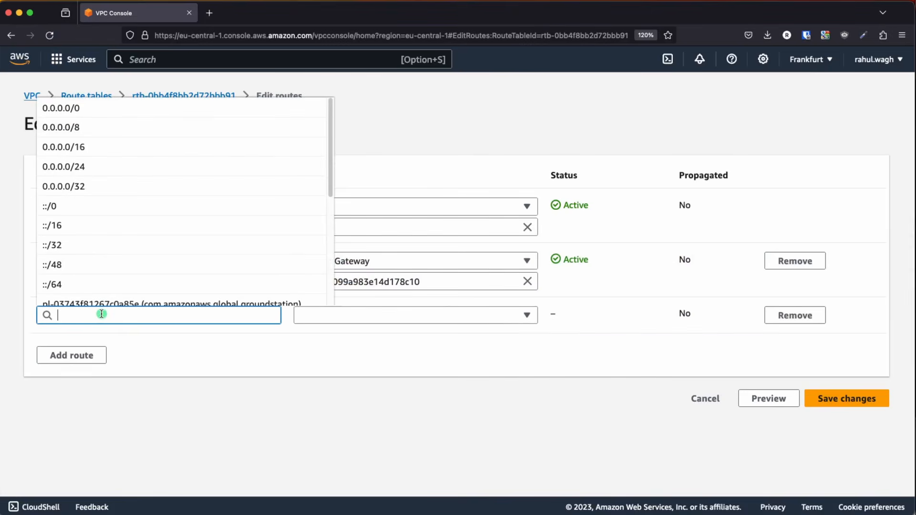
{"action": "type", "text": "13"}
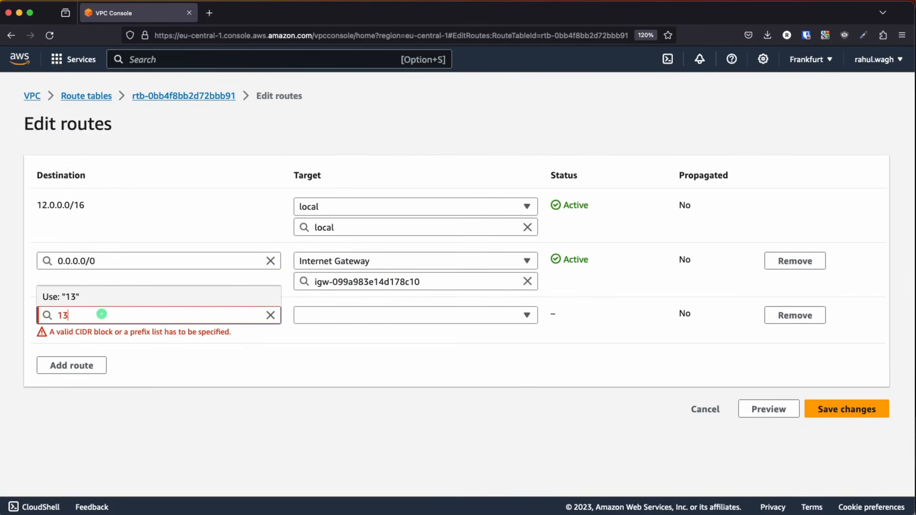
{"action": "type", "text": ".0.0.0/16"}
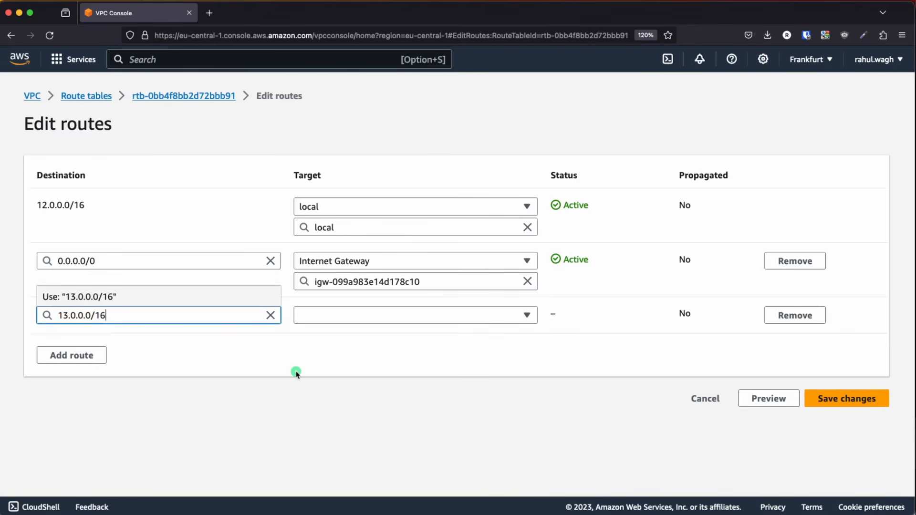
{"action": "left_click", "coordinate": [317, 368]}
{"action": "left_click", "coordinate": [349, 316]}
{"action": "scroll", "coordinate": [363, 272], "scroll_direction": "down", "scroll_amount": 2}
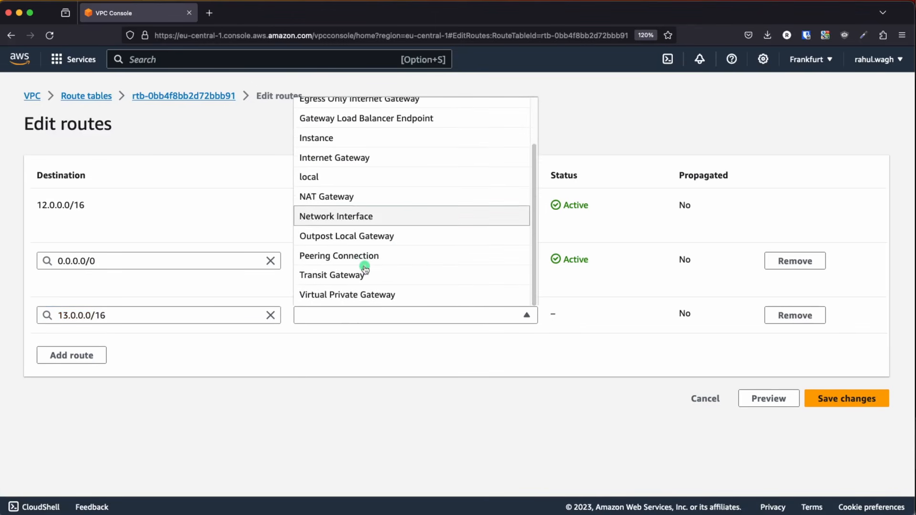
{"action": "left_click", "coordinate": [363, 275]}
{"action": "left_click", "coordinate": [370, 340]}
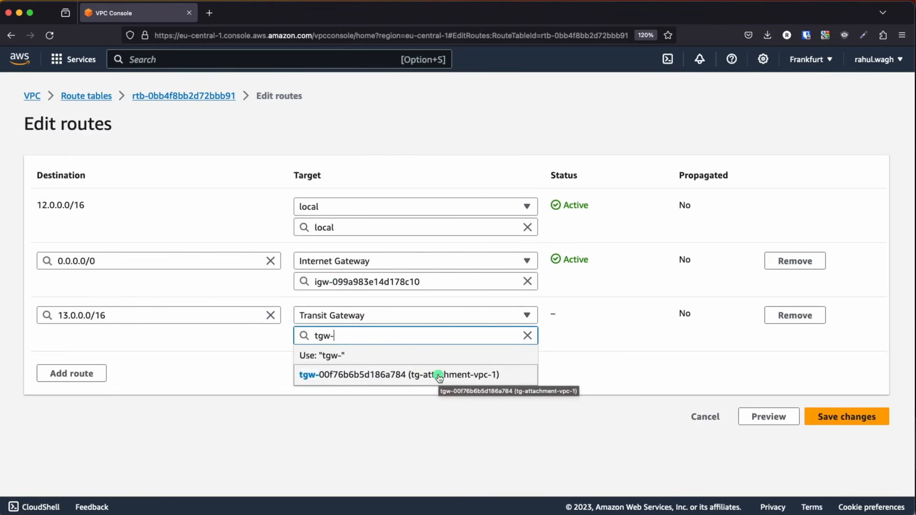
{"action": "left_click", "coordinate": [439, 376]}
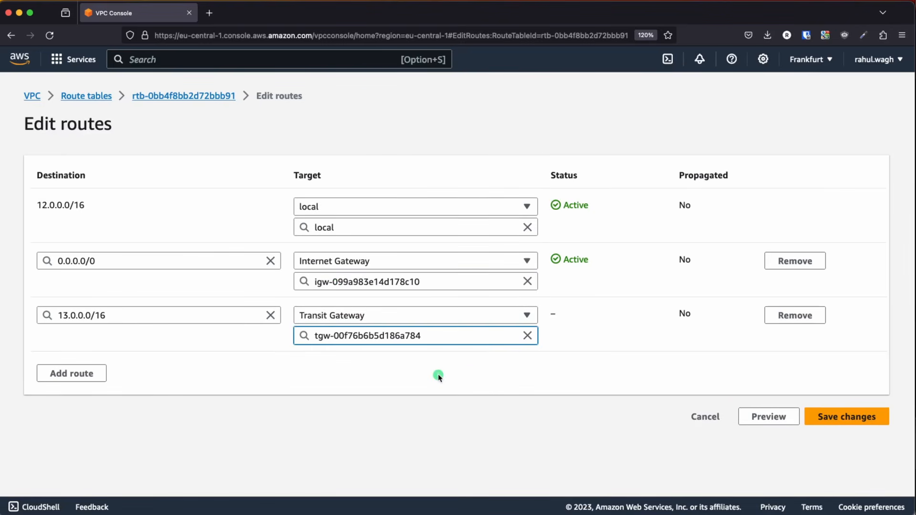
{"action": "left_click", "coordinate": [837, 419]}
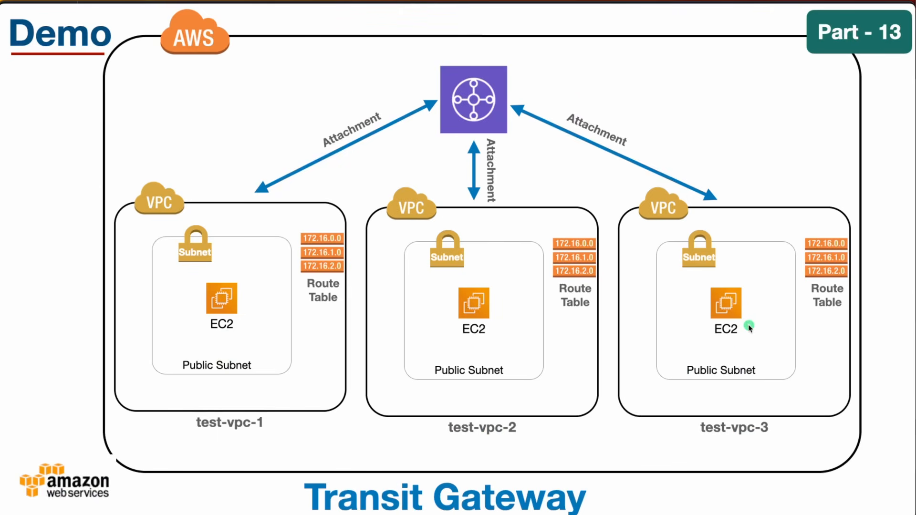
- Check the CIDR range of test-vpc-3 on the Keynote Transit Gateway slide, step back to the attachment labels, and return to Firefox
{"action": "key", "text": "Left"}
{"action": "key", "text": "Left"}
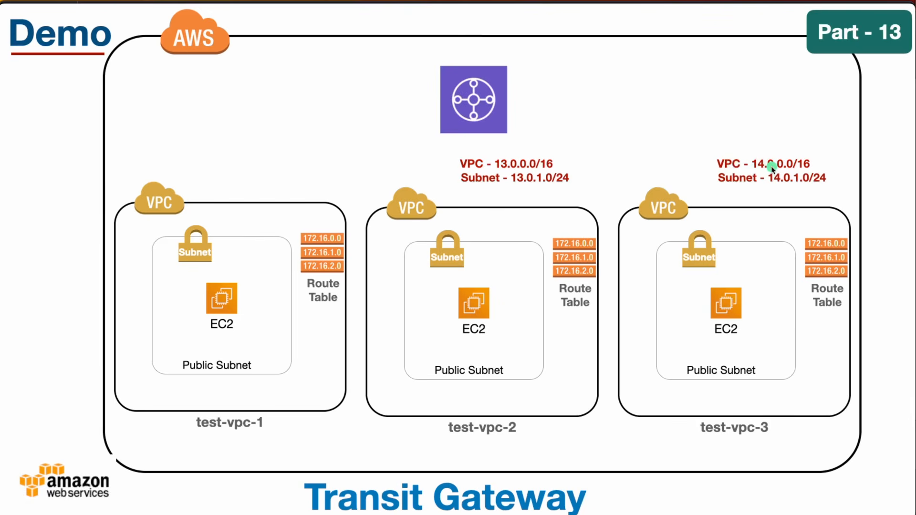
{"action": "key", "text": "Left"}
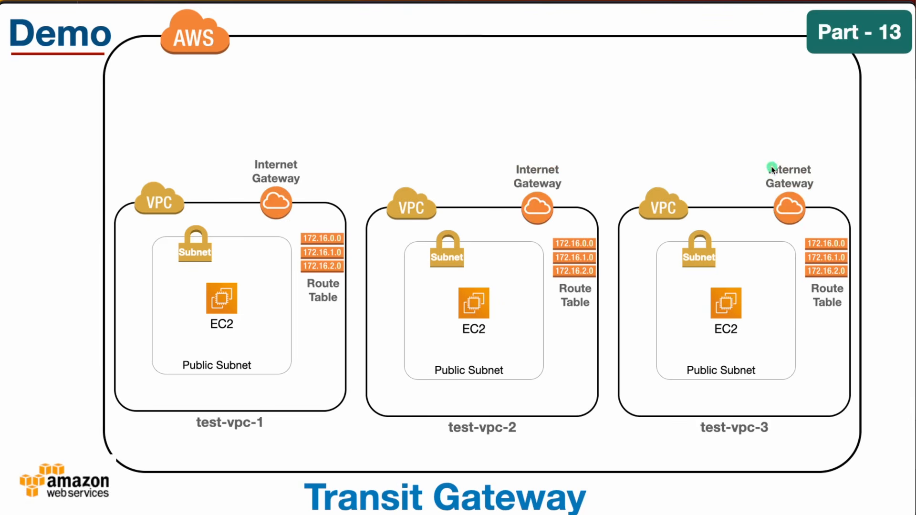
{"action": "key", "text": "Right"}
{"action": "key", "text": "Right"}
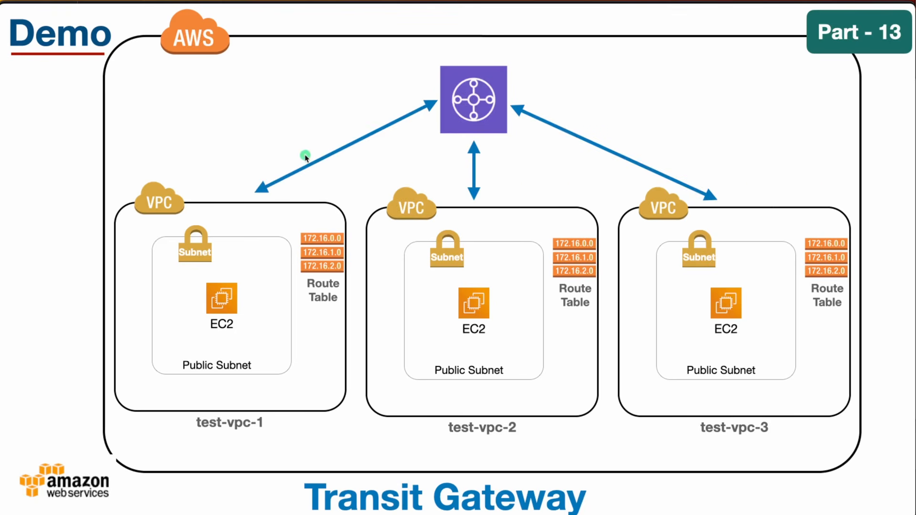
{"action": "key", "text": "Right"}
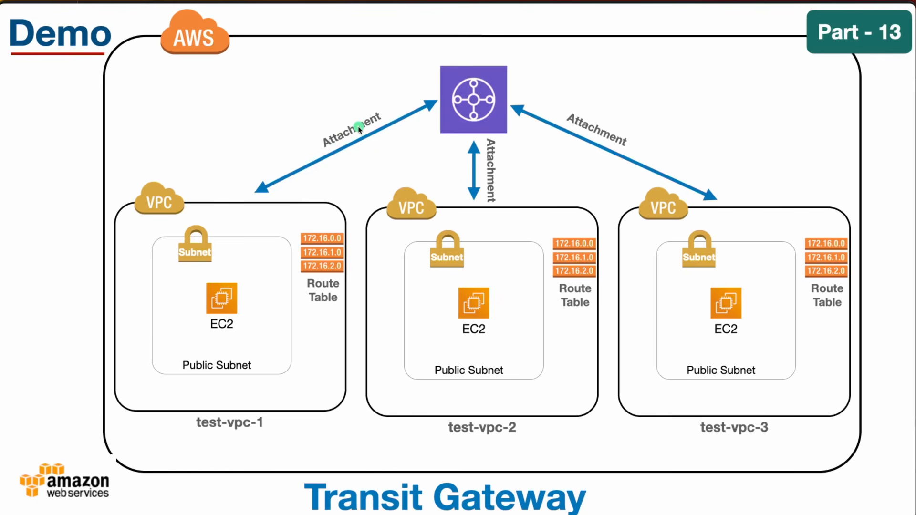
{"action": "key", "text": "super+Tab"}
{"action": "key", "text": "super+Tab"}
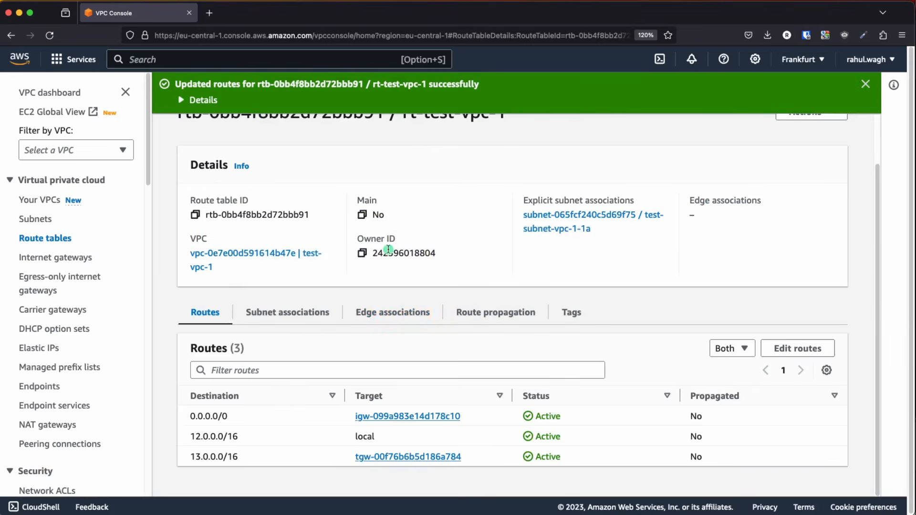
- Edit the routes of rt-test-vpc-1 again and add a route with destination 14.0.0.0/16
{"action": "scroll", "coordinate": [321, 327], "scroll_direction": "up", "scroll_amount": 2}
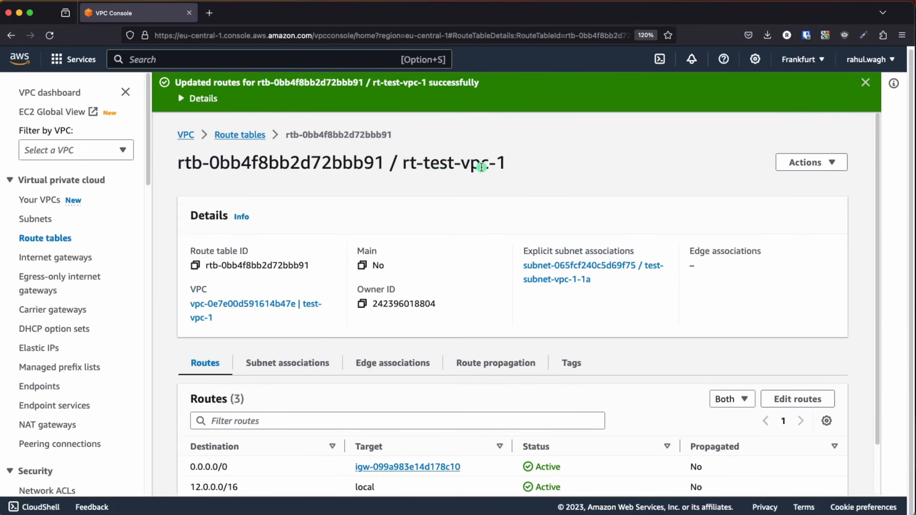
{"action": "scroll", "coordinate": [522, 277], "scroll_direction": "down", "scroll_amount": 2}
{"action": "left_click", "coordinate": [812, 348]}
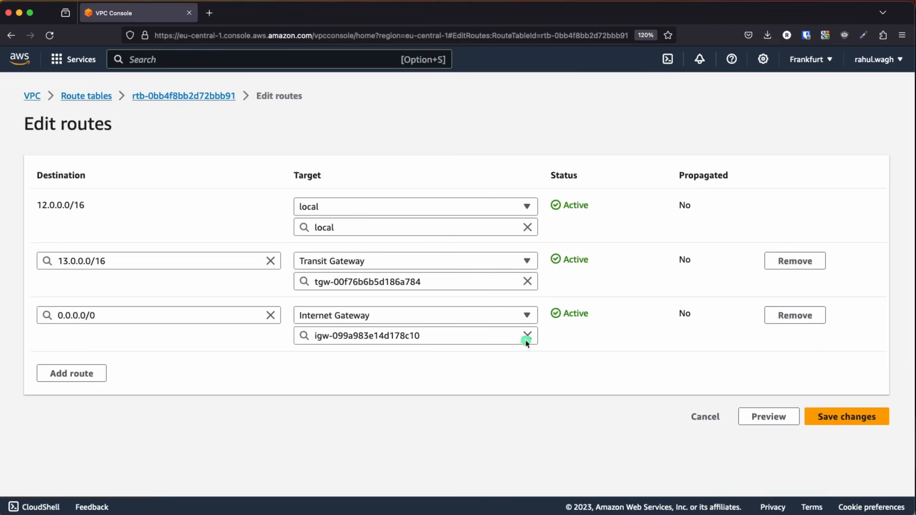
{"action": "left_click", "coordinate": [86, 374]}
{"action": "left_click", "coordinate": [76, 367]}
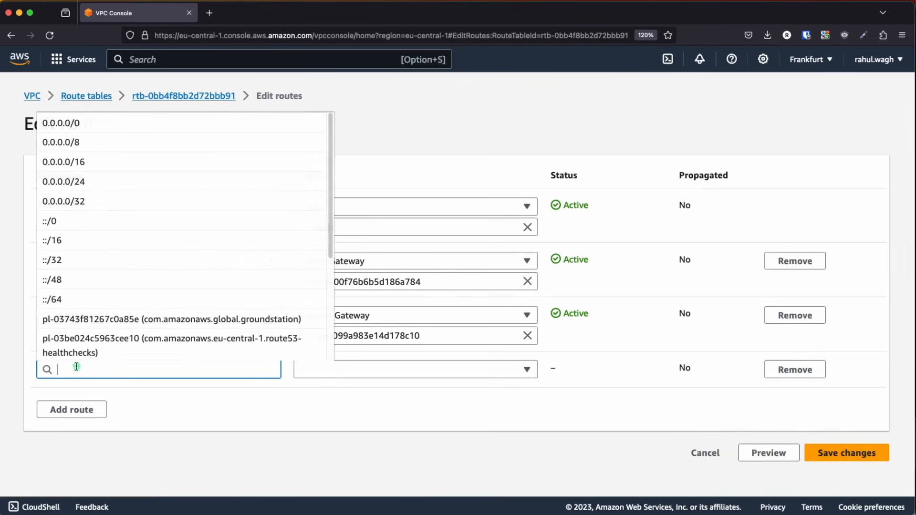
{"action": "type", "text": "14.0.0.0"}
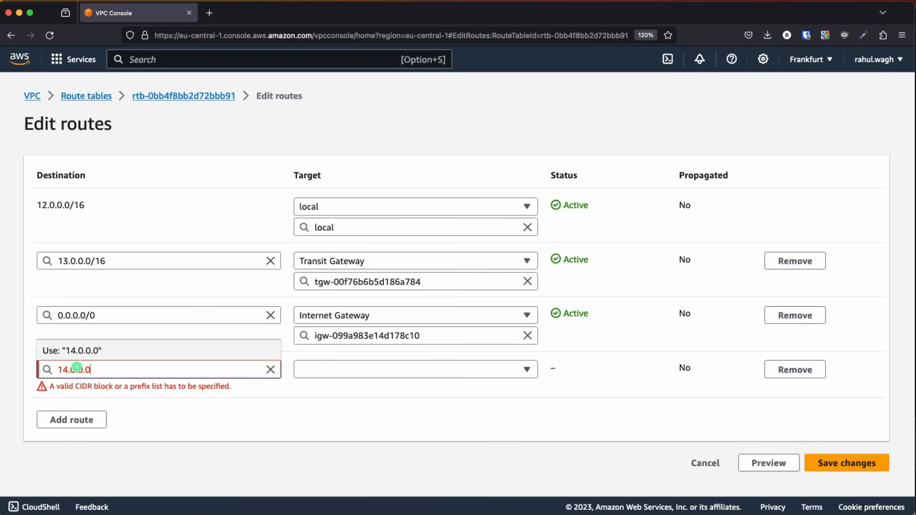
{"action": "type", "text": "/16"}
- Set the target of the 14.0.0.0/16 route to transit gateway tgw-00f76b6b5d186a784 and save the changes
{"action": "left_click", "coordinate": [425, 369]}
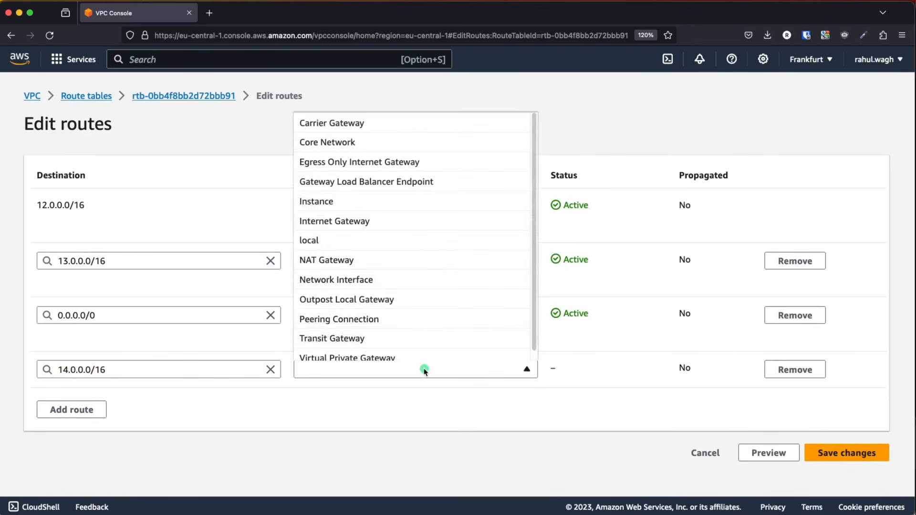
{"action": "scroll", "coordinate": [378, 348], "scroll_direction": "down", "scroll_amount": 1}
{"action": "left_click", "coordinate": [362, 331]}
{"action": "left_click", "coordinate": [382, 390]}
{"action": "left_click", "coordinate": [446, 429]}
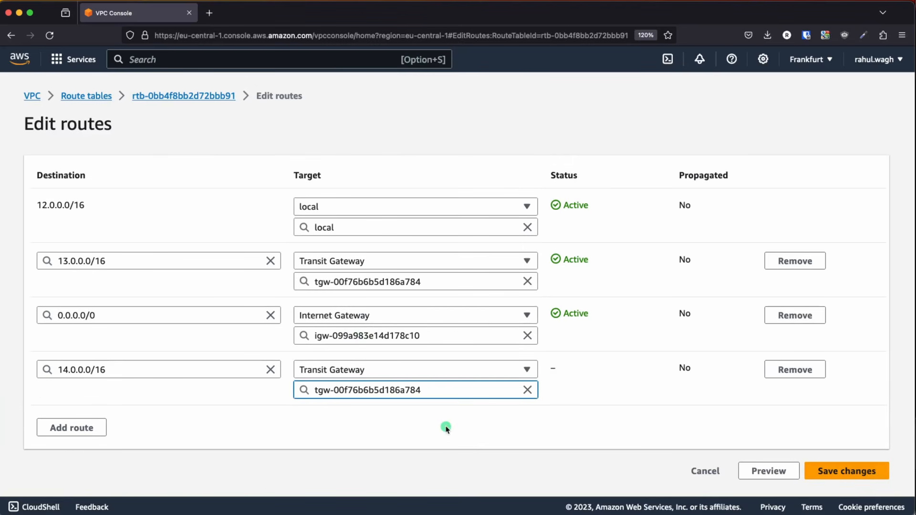
{"action": "left_click", "coordinate": [849, 472]}
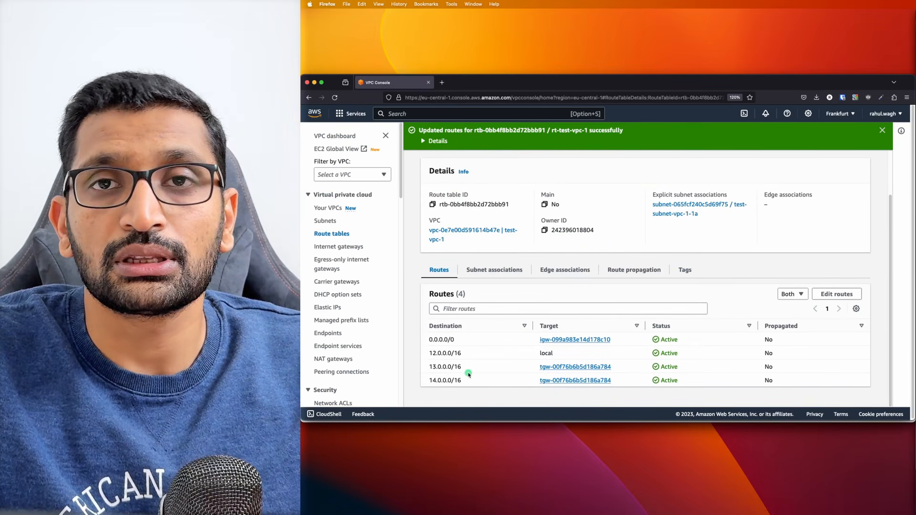
- Switch to Keynote to examine the route tables of the VPCs on the Transit Gateway slide, and return to Firefox
{"action": "key", "text": "super+Tab"}
{"action": "key", "text": "super+Tab"}
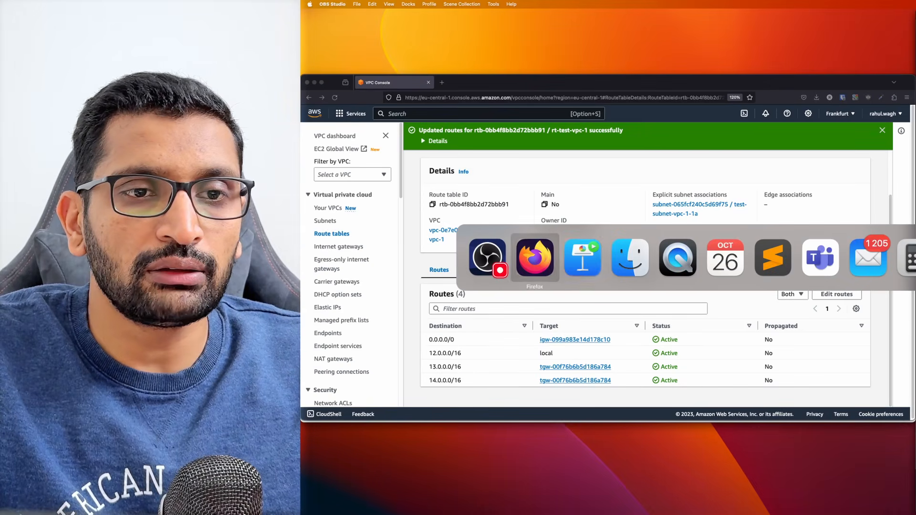
{"action": "key", "text": "super+Tab"}
{"action": "key", "text": "super+Tab"}
{"action": "key", "text": "super+Tab"}
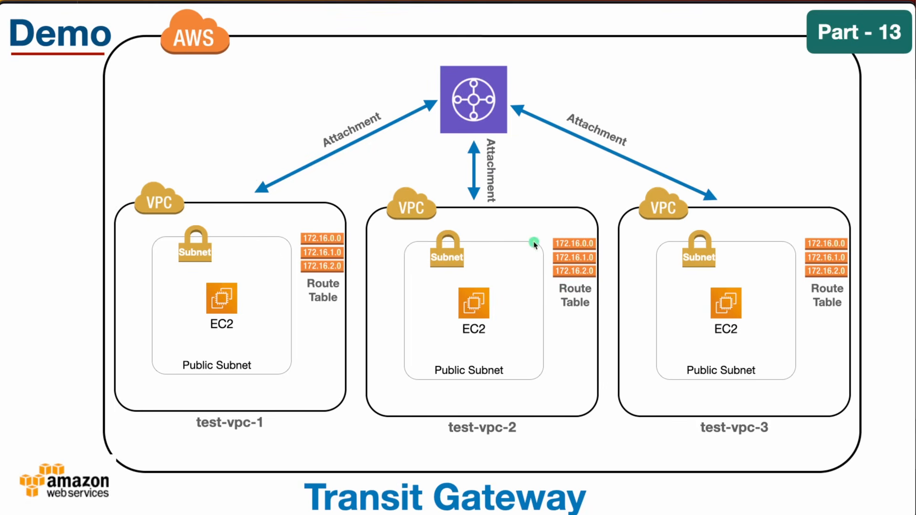
{"action": "key", "text": "super+Tab"}
{"action": "key", "text": "super+Tab"}
{"action": "key", "text": "super+Tab"}
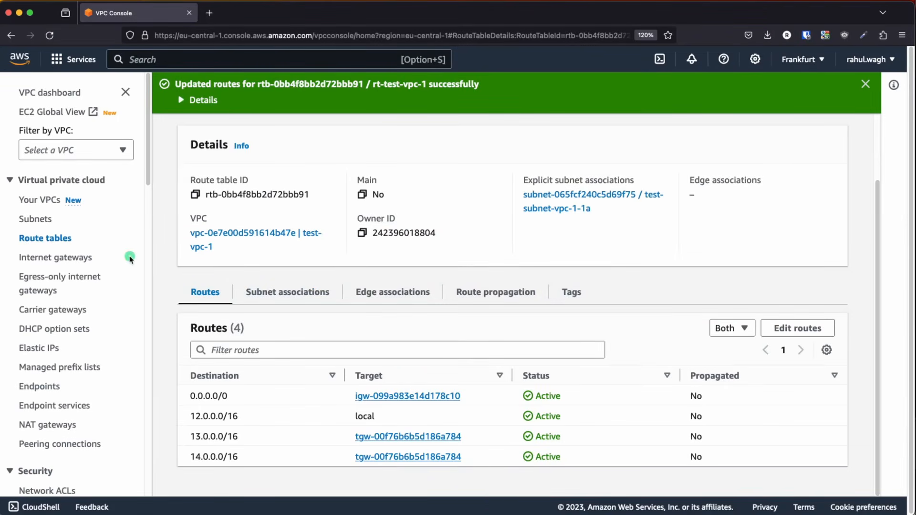
- Open the rt-test-vpc-2 route table from the list of route tables and start editing its routes
{"action": "left_click", "coordinate": [43, 239]}
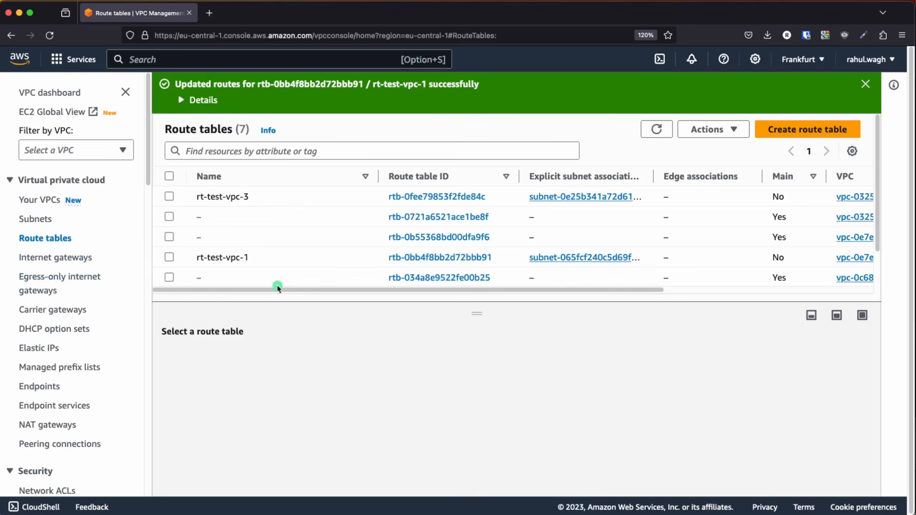
{"action": "scroll", "coordinate": [266, 254], "scroll_direction": "down", "scroll_amount": 2}
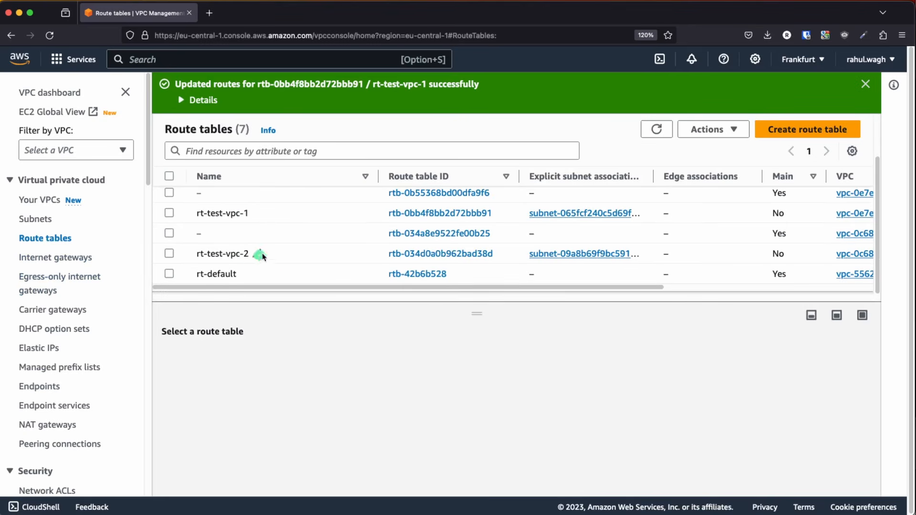
{"action": "left_click", "coordinate": [168, 254]}
{"action": "left_click", "coordinate": [467, 255]}
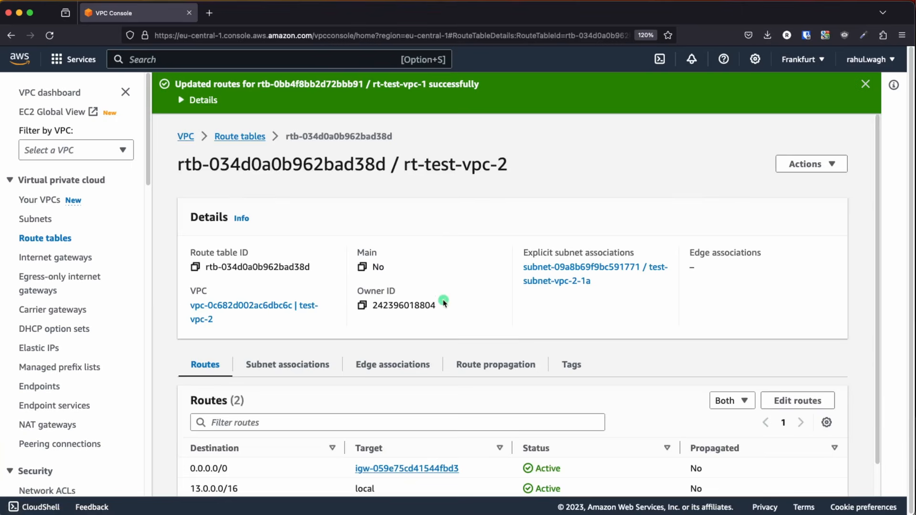
{"action": "scroll", "coordinate": [444, 303], "scroll_direction": "down", "scroll_amount": 1}
{"action": "left_click", "coordinate": [783, 369]}
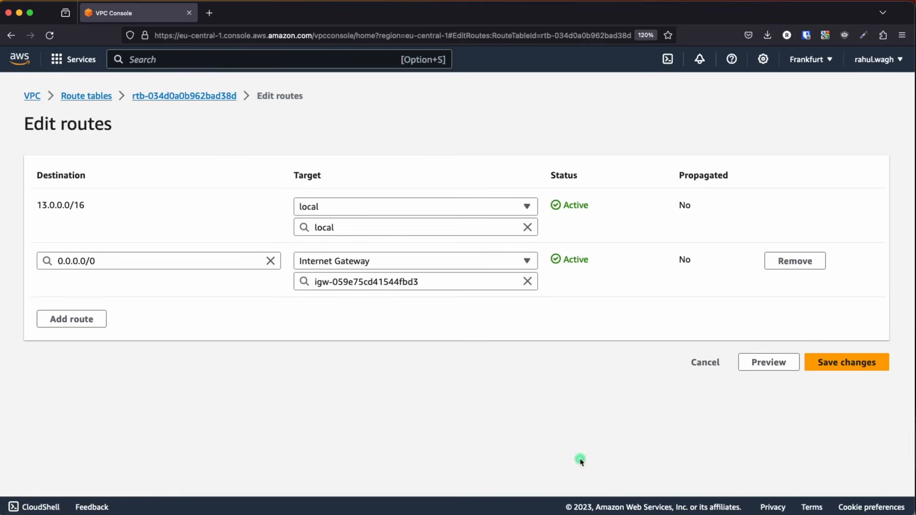
- Add a route to rt-test-vpc-2 with destination 12.0.0.0/16 and transit gateway tgw-00f76b6b5d186a784 as its target
{"action": "left_click", "coordinate": [90, 324]}
{"action": "left_click", "coordinate": [72, 318]}
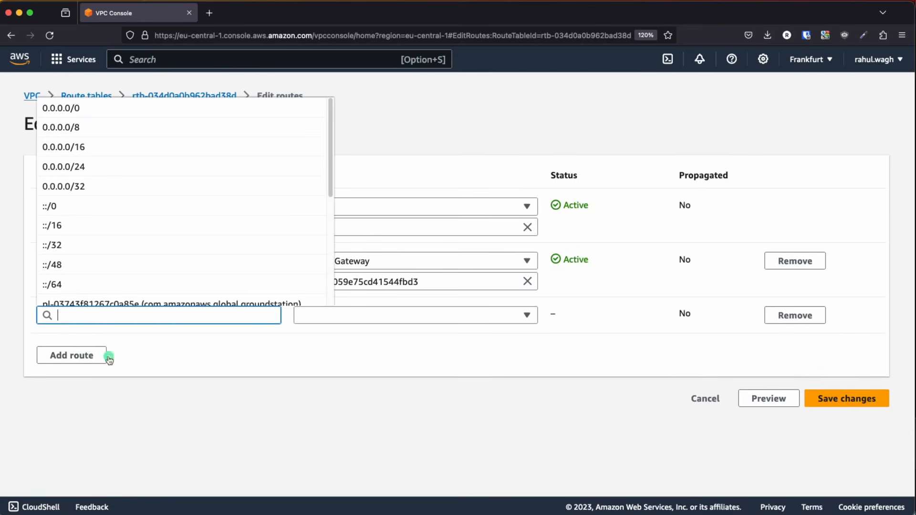
{"action": "type", "text": "12."}
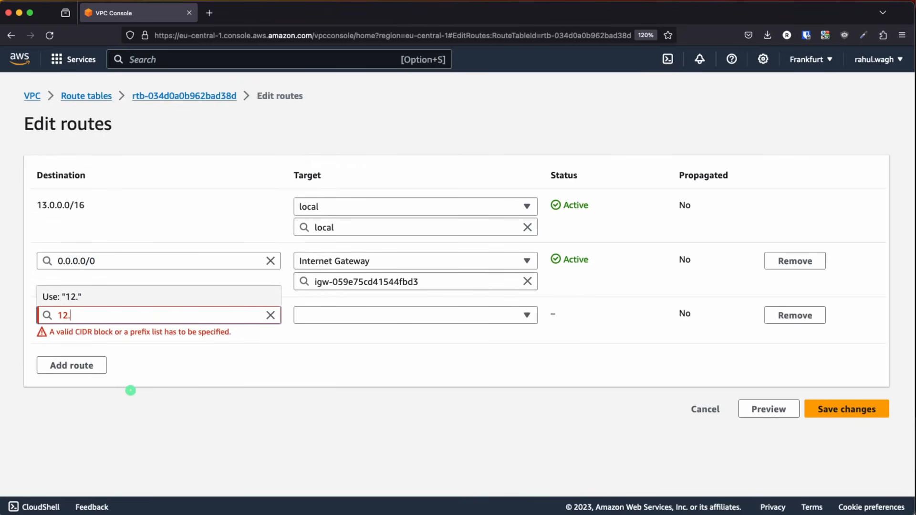
{"action": "type", "text": "0.0.0/16"}
{"action": "left_click", "coordinate": [443, 315]}
{"action": "scroll", "coordinate": [452, 264], "scroll_direction": "down", "scroll_amount": 2}
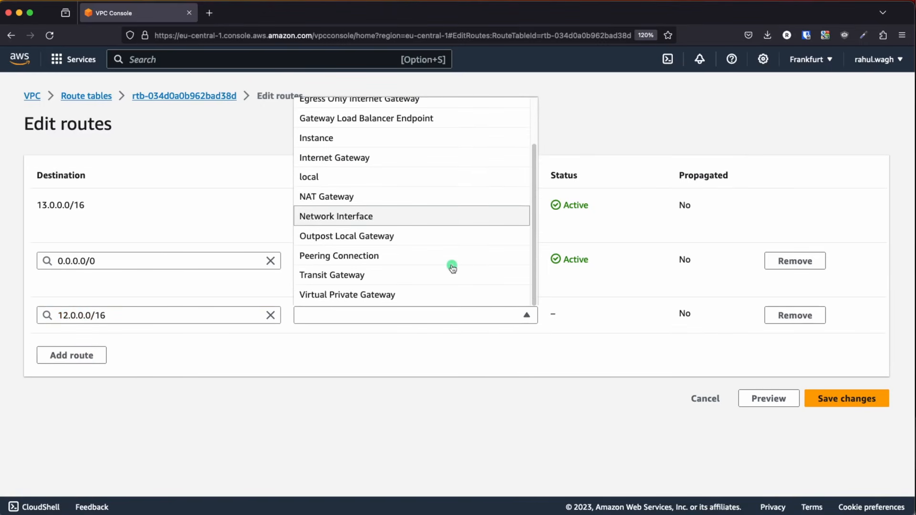
{"action": "left_click", "coordinate": [377, 282]}
{"action": "left_click", "coordinate": [395, 334]}
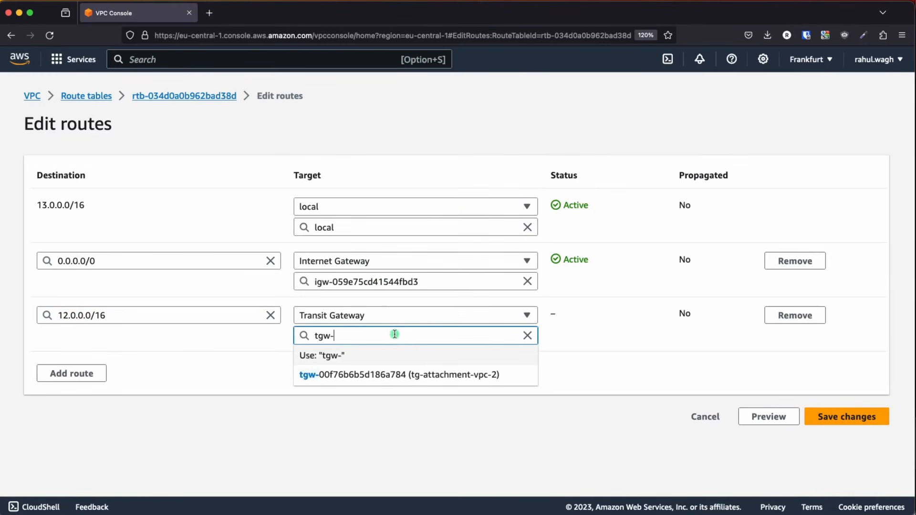
{"action": "left_click", "coordinate": [459, 377]}
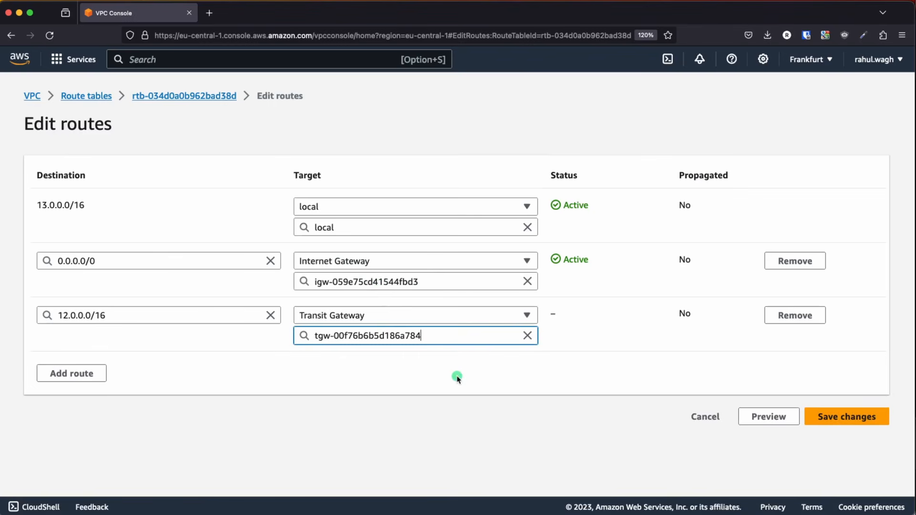
{"action": "left_click", "coordinate": [458, 379]}
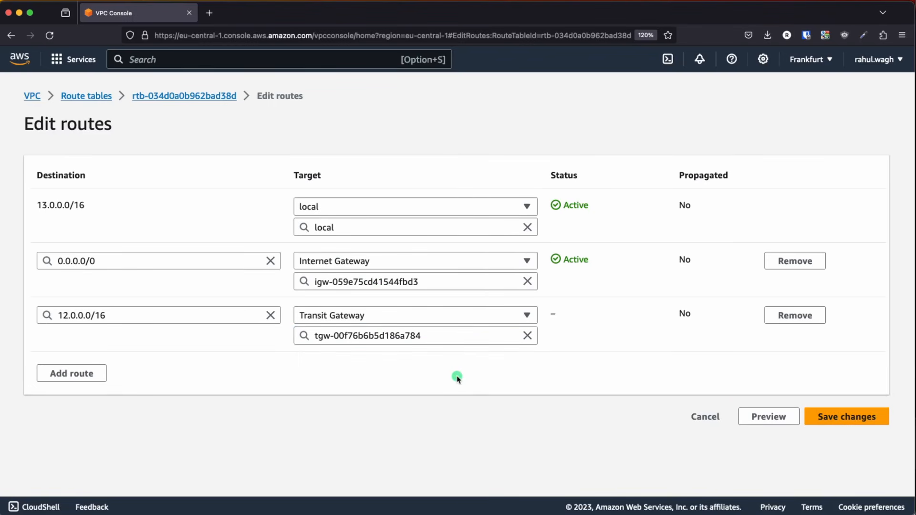
- Add another route to rt-test-vpc-2 with destination 14.0.0.0/16
{"action": "left_click", "coordinate": [67, 376]}
{"action": "left_click", "coordinate": [77, 373]}
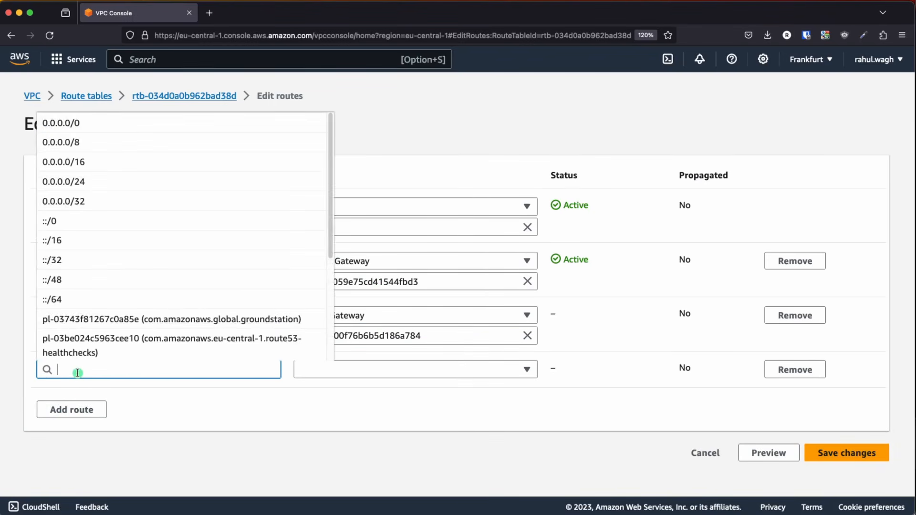
{"action": "type", "text": "14."}
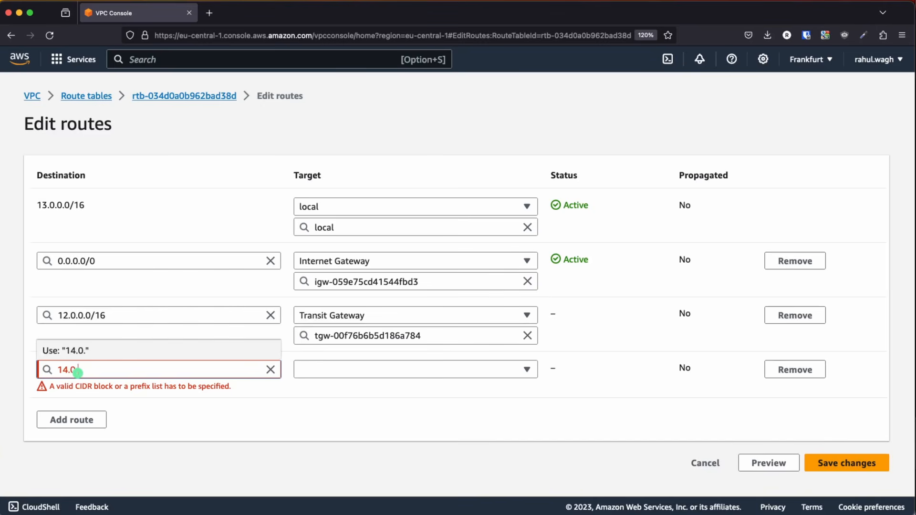
{"action": "type", "text": "0.0.0/16"}
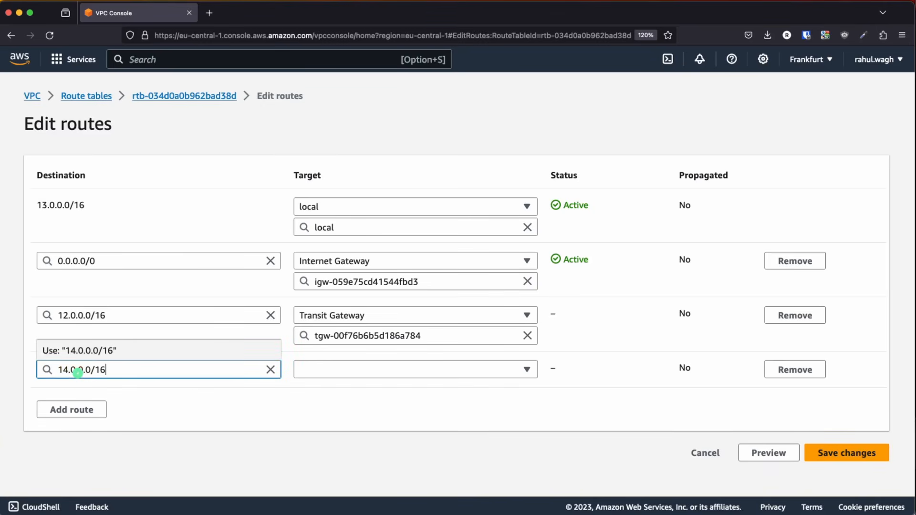
- Target the 14.0.0.0/16 route of rt-test-vpc-2 at transit gateway tgw-00f76b6b5d186a784 and save the route changes
{"action": "left_click", "coordinate": [376, 369]}
{"action": "left_click", "coordinate": [376, 370]}
{"action": "left_click", "coordinate": [377, 370]}
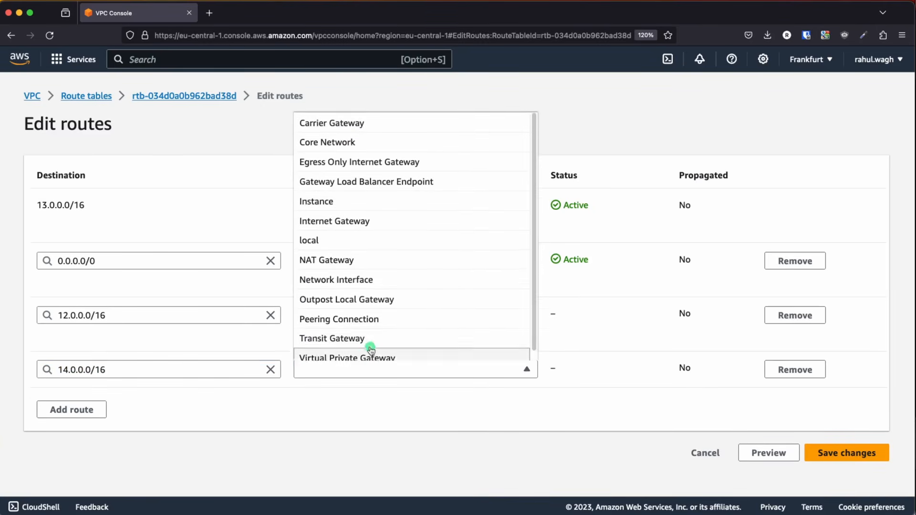
{"action": "scroll", "coordinate": [373, 337], "scroll_direction": "down", "scroll_amount": 1}
{"action": "left_click", "coordinate": [372, 338]}
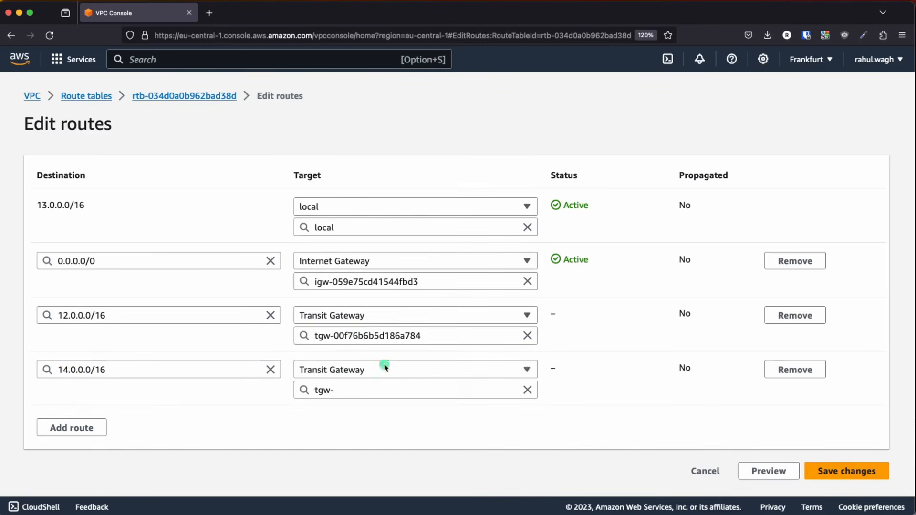
{"action": "left_click", "coordinate": [395, 391]}
{"action": "left_click", "coordinate": [440, 428]}
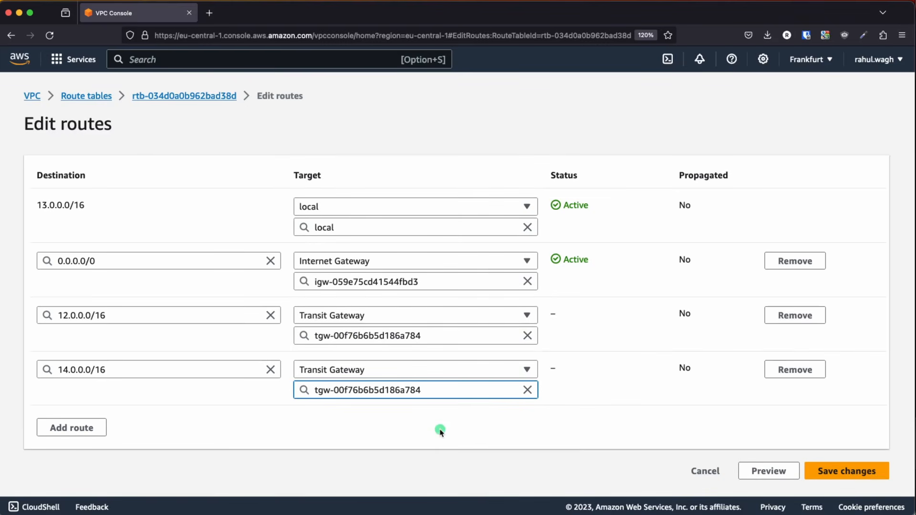
{"action": "left_click", "coordinate": [826, 471]}
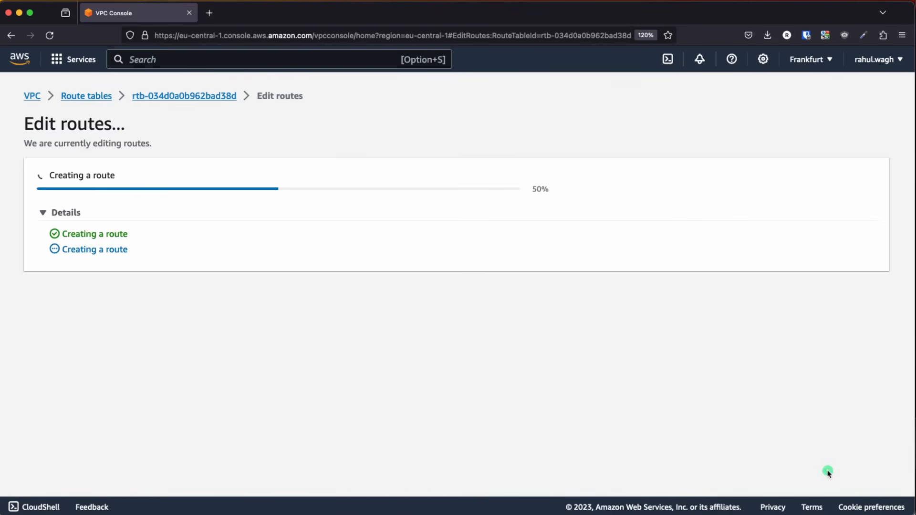
{"action": "scroll", "coordinate": [425, 401], "scroll_direction": "down", "scroll_amount": 3}
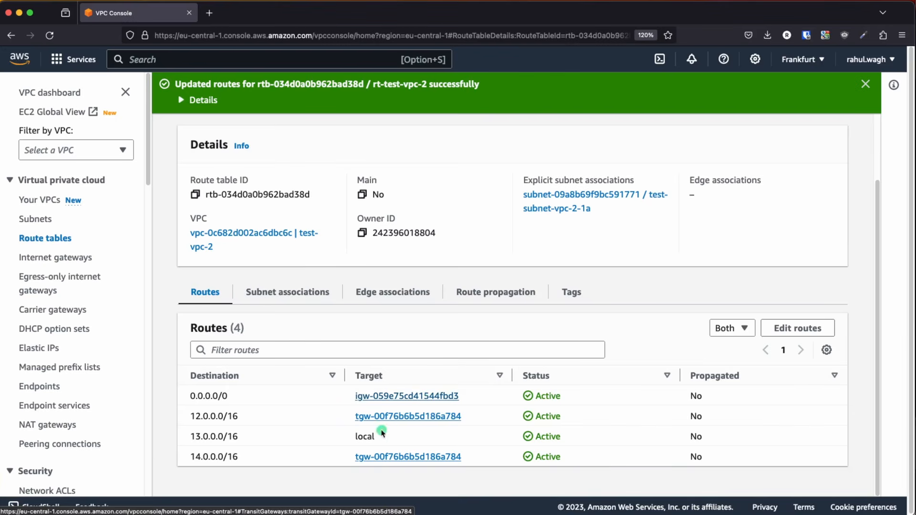
- After checking the Transit Gateway slide in Keynote, open the rt-test-vpc-3 route table in Firefox and start editing its routes
{"action": "key", "text": "super+Tab"}
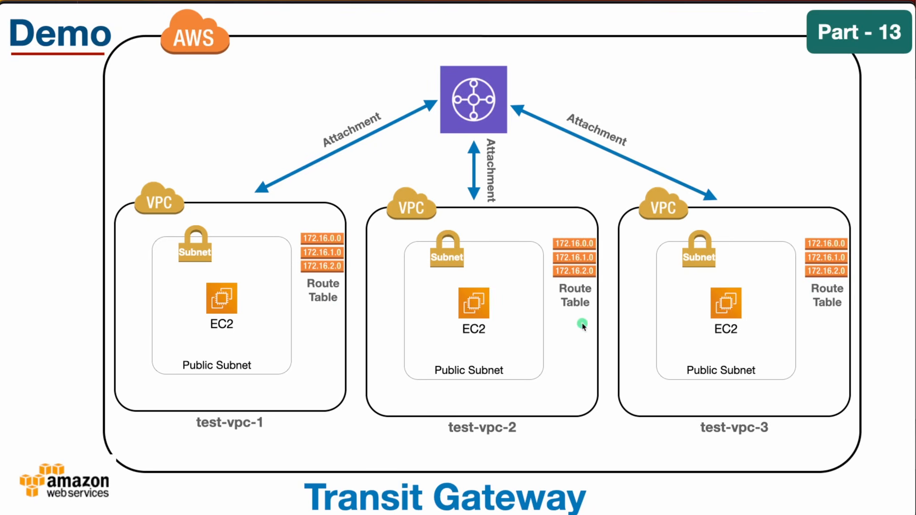
{"action": "key", "text": "super+Tab"}
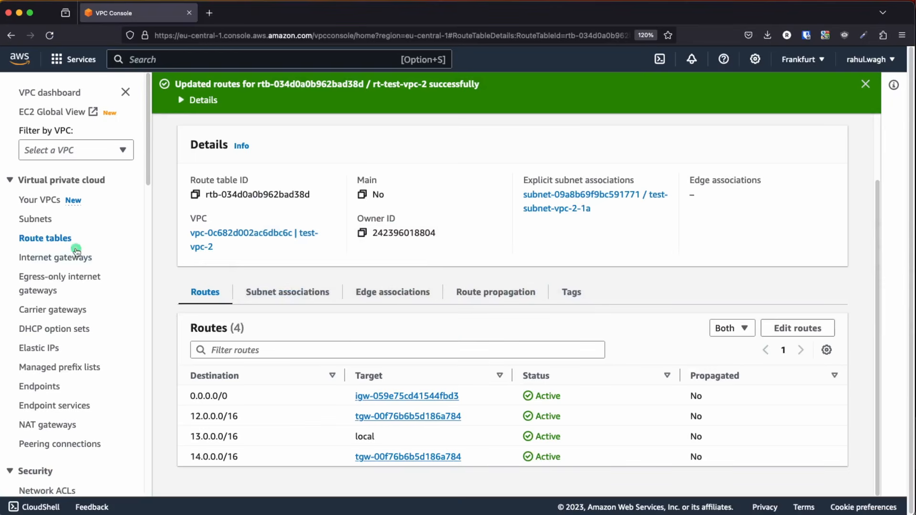
{"action": "left_click", "coordinate": [52, 239]}
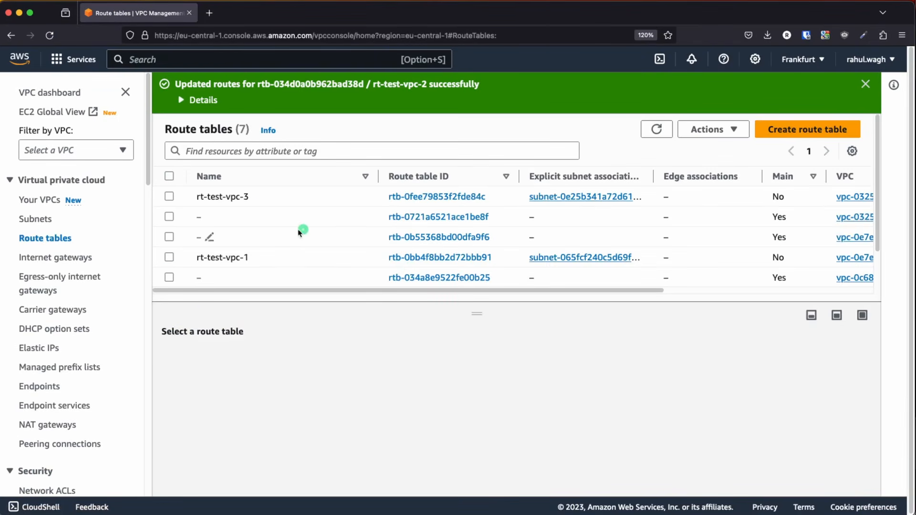
{"action": "left_click", "coordinate": [439, 200]}
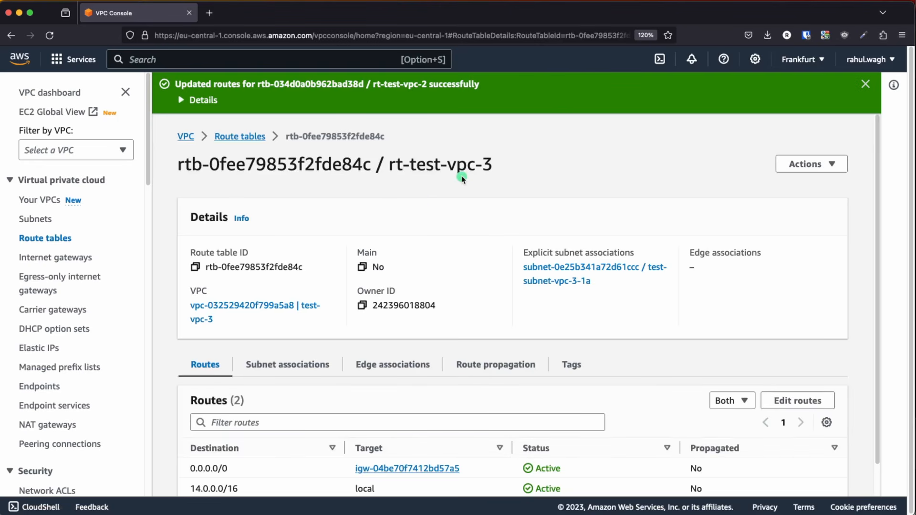
{"action": "scroll", "coordinate": [461, 183], "scroll_direction": "down", "scroll_amount": 1}
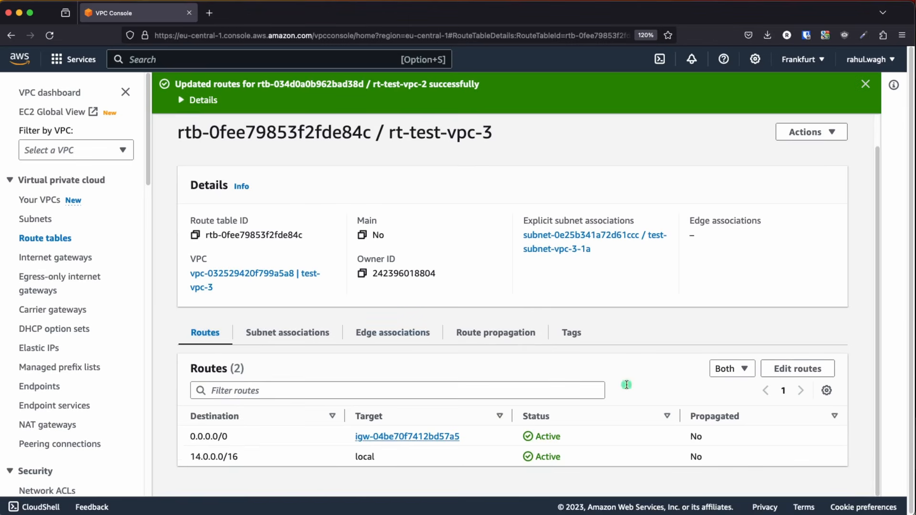
{"action": "left_click", "coordinate": [794, 370]}
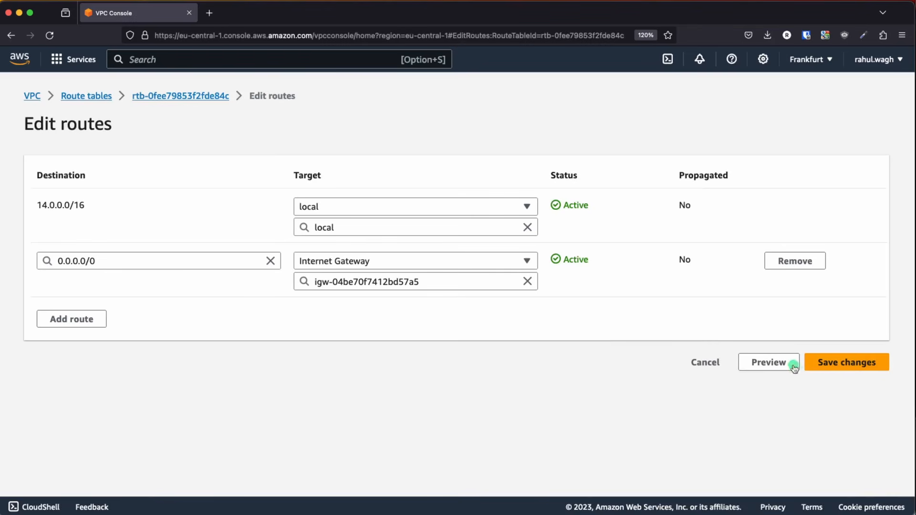
- Add a route to rt-test-vpc-3 with destination 12.0.0.0/16 and transit gateway tgw-00f76b6b5d186a784 as its target
{"action": "left_click", "coordinate": [86, 321]}
{"action": "left_click", "coordinate": [84, 317]}
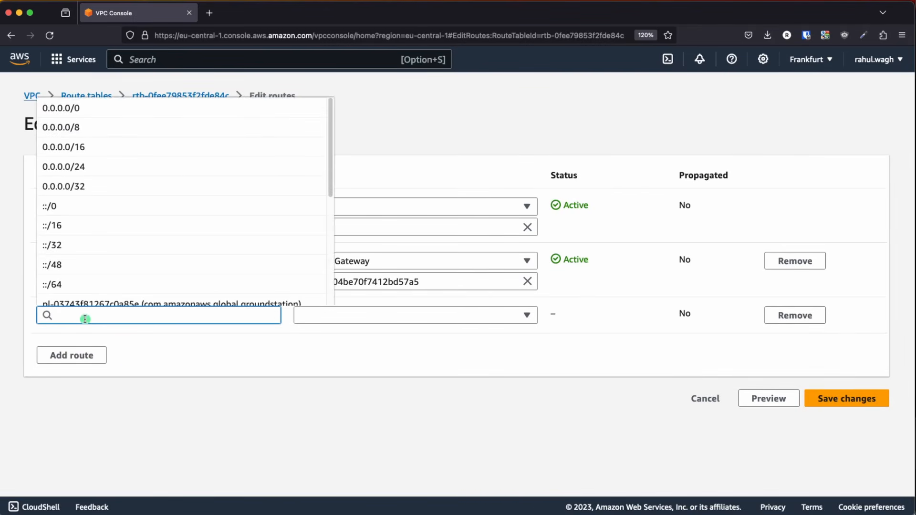
{"action": "type", "text": "12.0.0"}
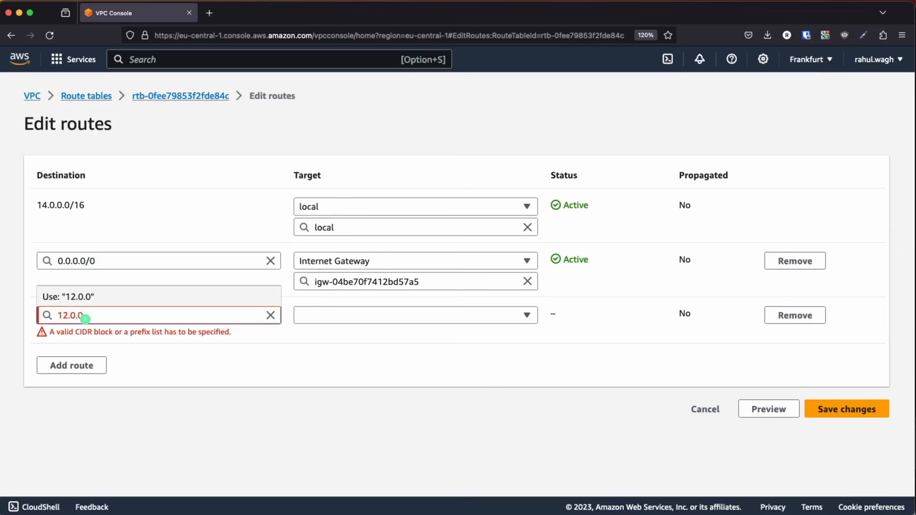
{"action": "type", "text": ".0/1"}
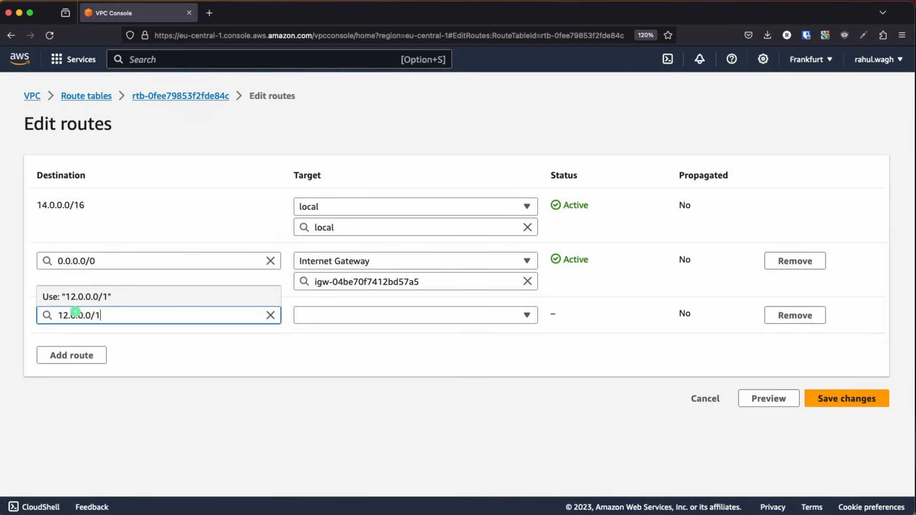
{"action": "left_click", "coordinate": [373, 315]}
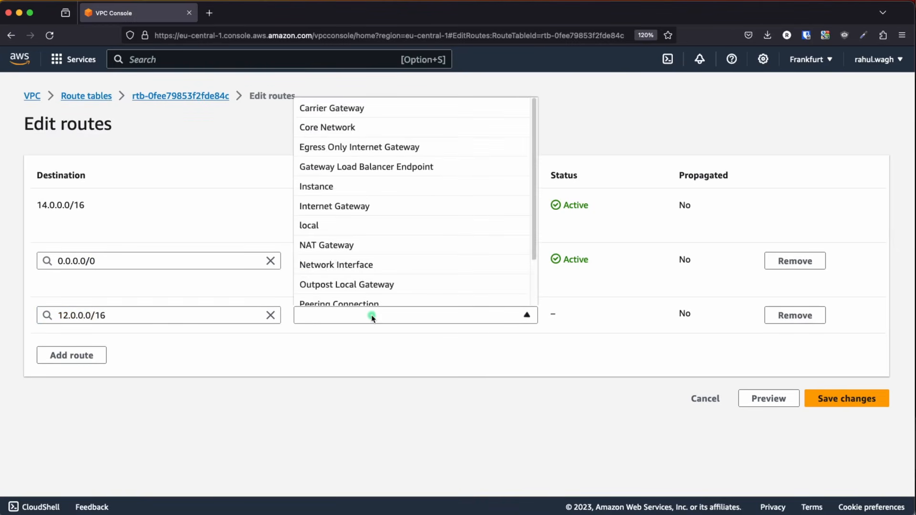
{"action": "scroll", "coordinate": [359, 280], "scroll_direction": "down", "scroll_amount": 1}
{"action": "left_click", "coordinate": [352, 275]}
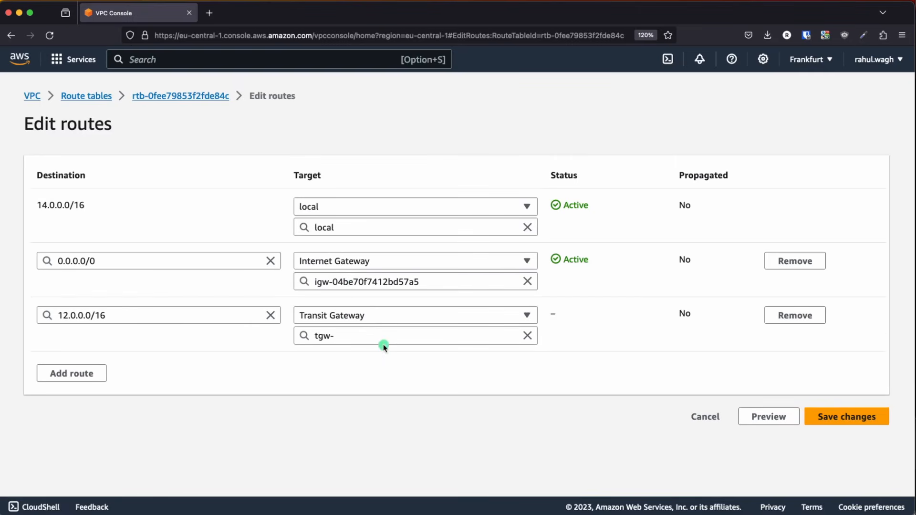
{"action": "left_click", "coordinate": [373, 334]}
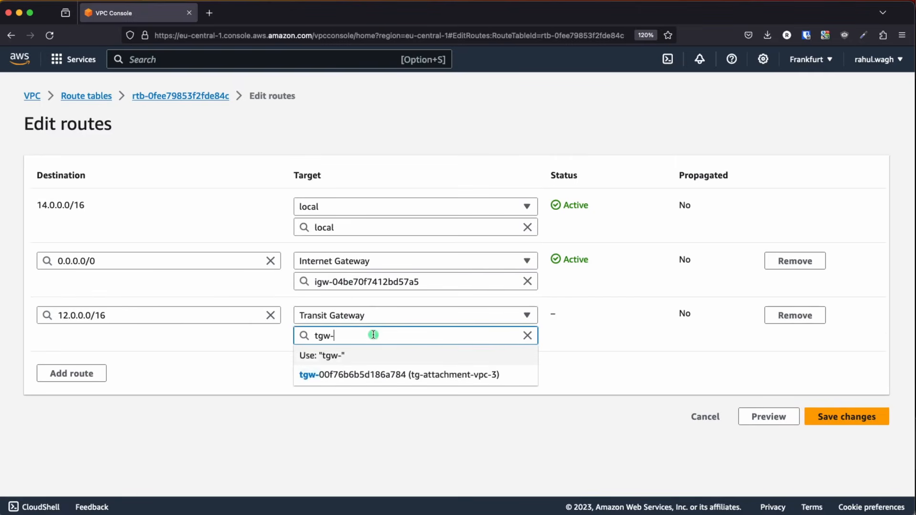
{"action": "left_click", "coordinate": [448, 375]}
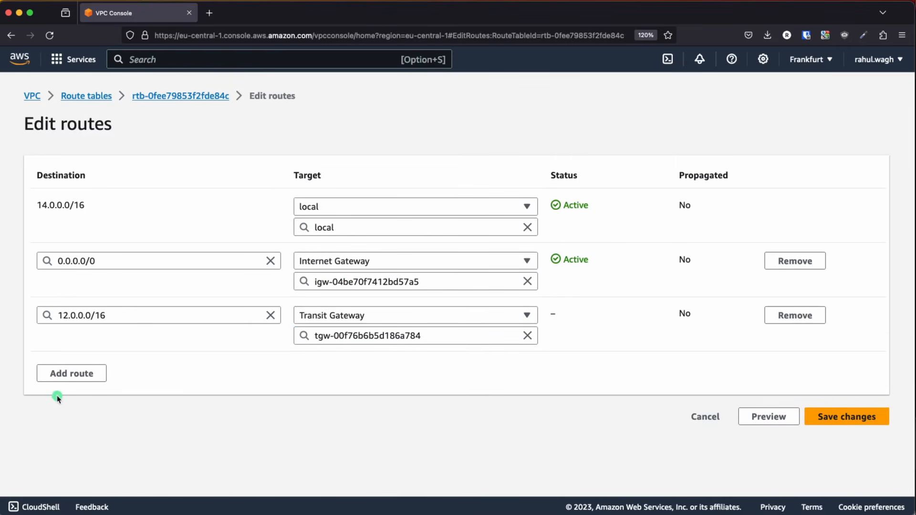
- Add another route to rt-test-vpc-3 with destination 13.0.0.0/16
{"action": "left_click", "coordinate": [64, 377]}
{"action": "left_click", "coordinate": [75, 372]}
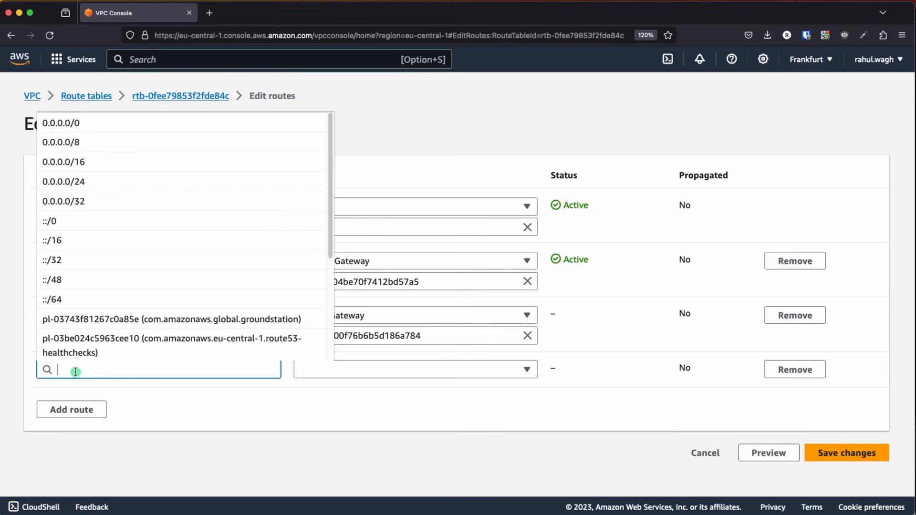
{"action": "type", "text": "13.0.0.o0/"}
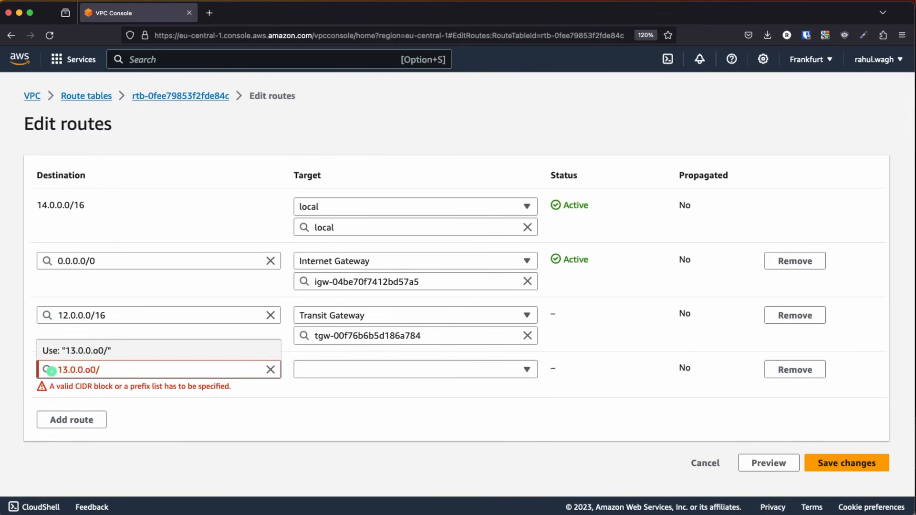
{"action": "key", "text": "Delete"}
{"action": "key", "text": "Delete"}
{"action": "type", "text": "16"}
- Target the 13.0.0.0/16 route of rt-test-vpc-3 at transit gateway tgw-00f76b6b5d186a784 and save the route changes
{"action": "left_click", "coordinate": [388, 371]}
{"action": "scroll", "coordinate": [374, 315], "scroll_direction": "down", "scroll_amount": 1}
{"action": "left_click", "coordinate": [374, 330]}
{"action": "left_click", "coordinate": [379, 389]}
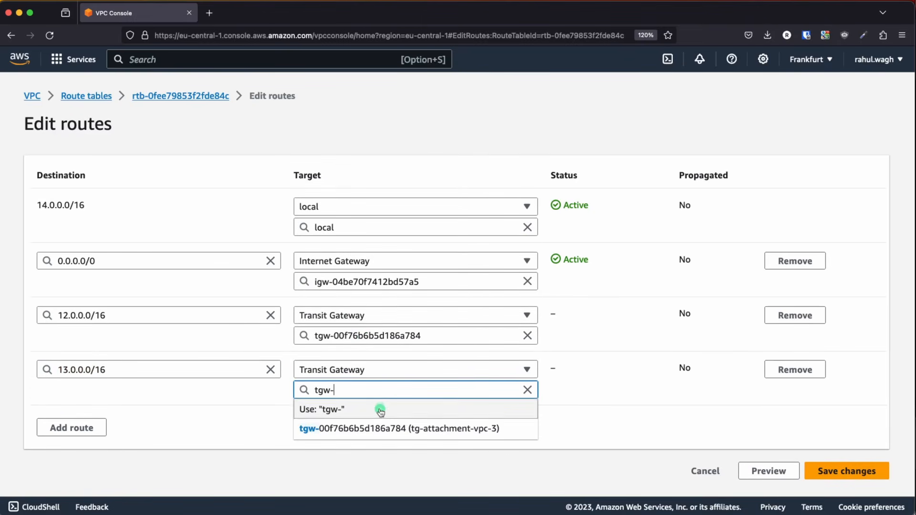
{"action": "left_click", "coordinate": [380, 427]}
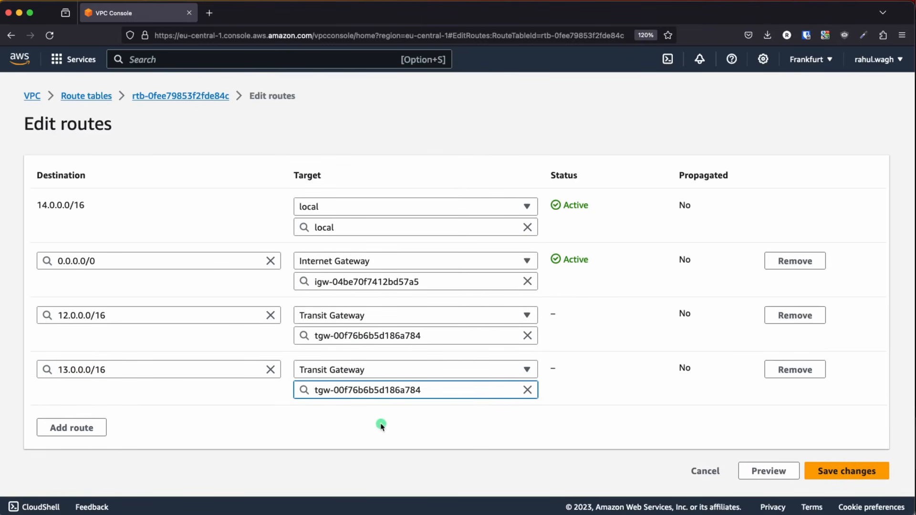
{"action": "left_click", "coordinate": [842, 472]}
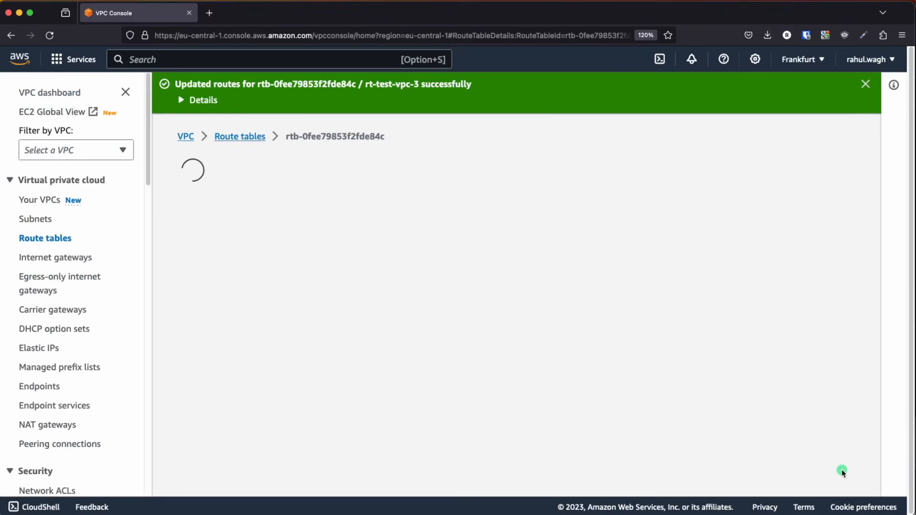
{"action": "scroll", "coordinate": [518, 399], "scroll_direction": "down", "scroll_amount": 3}
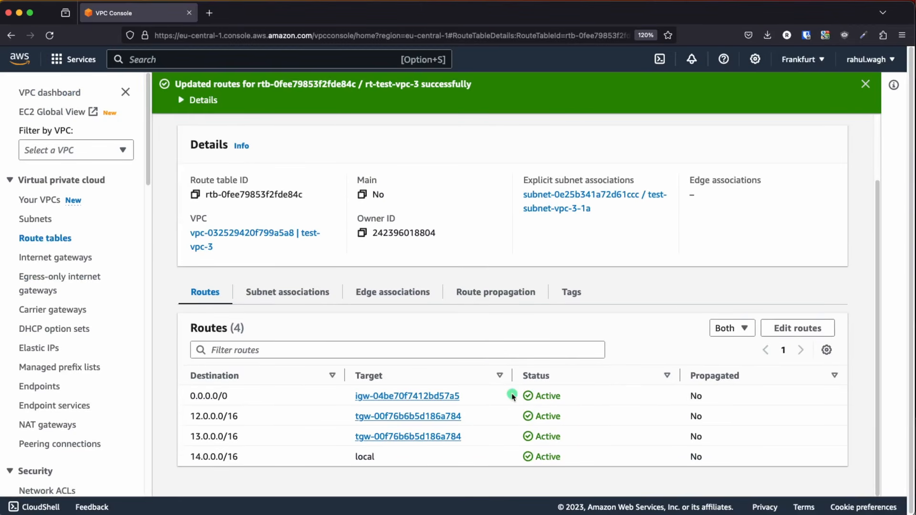
- Return to the AWS console home, find the EC2 service and open its list of running instances
{"action": "key", "text": "super+Tab"}
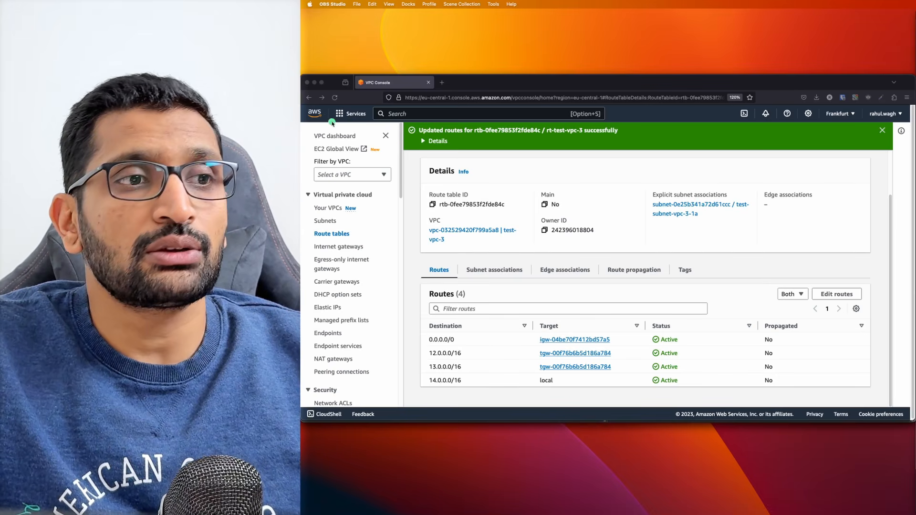
{"action": "left_click", "coordinate": [316, 115]}
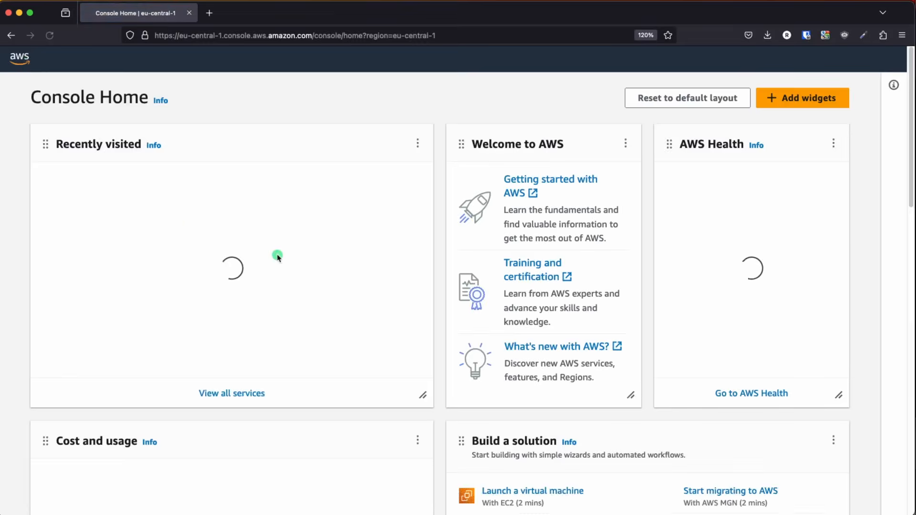
{"action": "left_click", "coordinate": [157, 58]}
{"action": "type", "text": "ec2"}
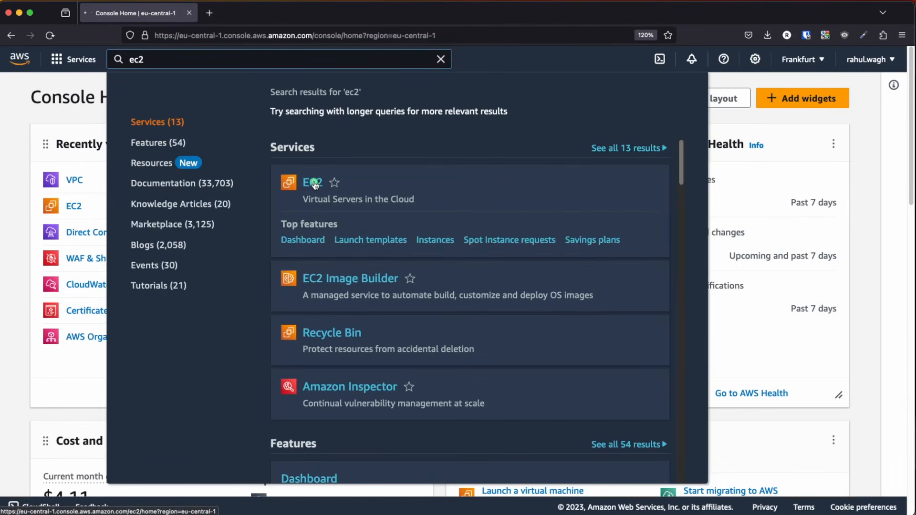
{"action": "left_click", "coordinate": [313, 183]}
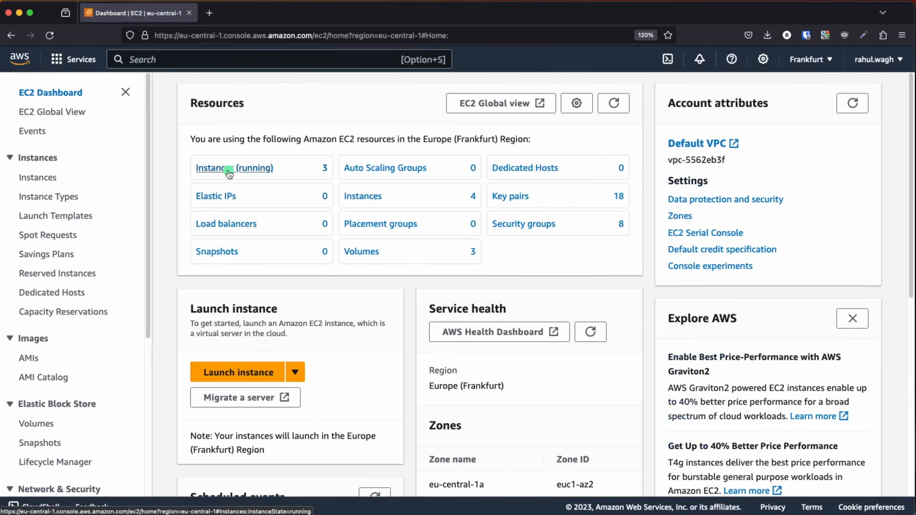
{"action": "left_click", "coordinate": [229, 169]}
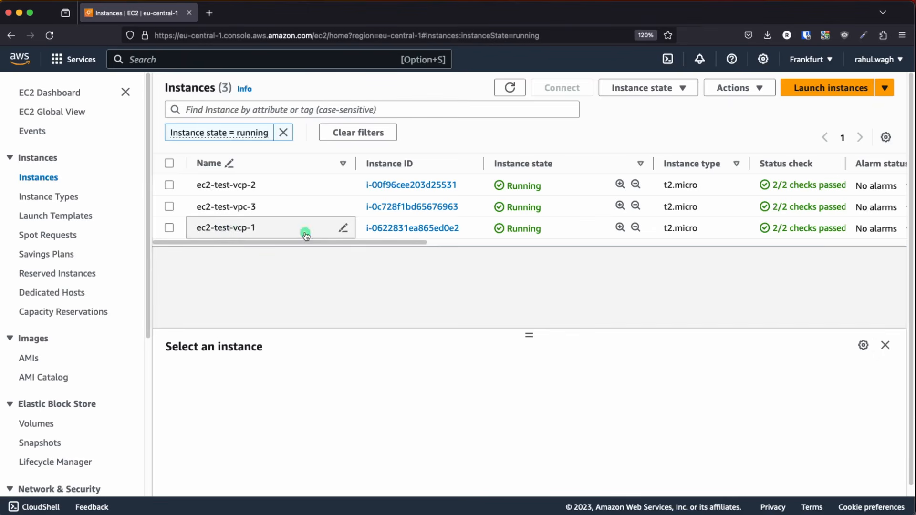
- Open the SSH client connection instructions for instance ec2-test-vcp-1 and copy the command chmod 400 ec2-test-vpc-1-key.pem
{"action": "left_click", "coordinate": [413, 229]}
{"action": "left_click", "coordinate": [673, 123]}
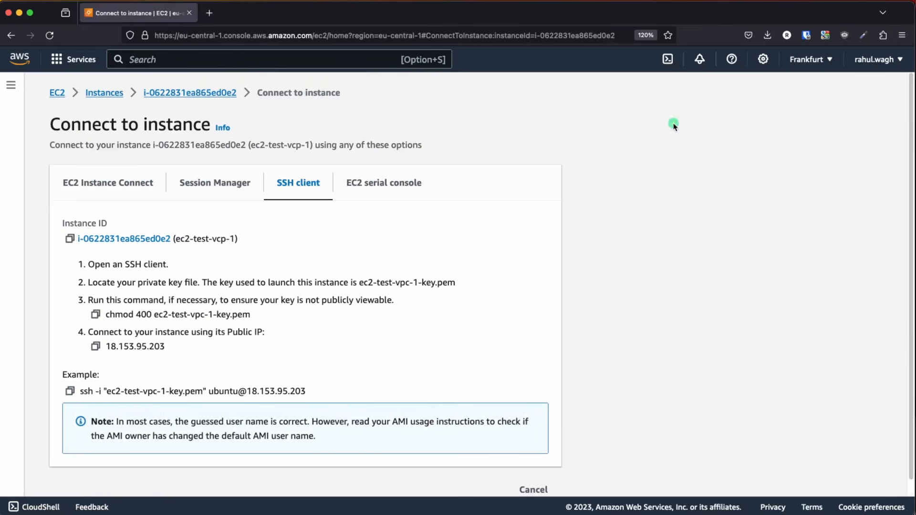
{"action": "left_click_drag", "start_coordinate": [154, 314], "coordinate": [246, 311]}
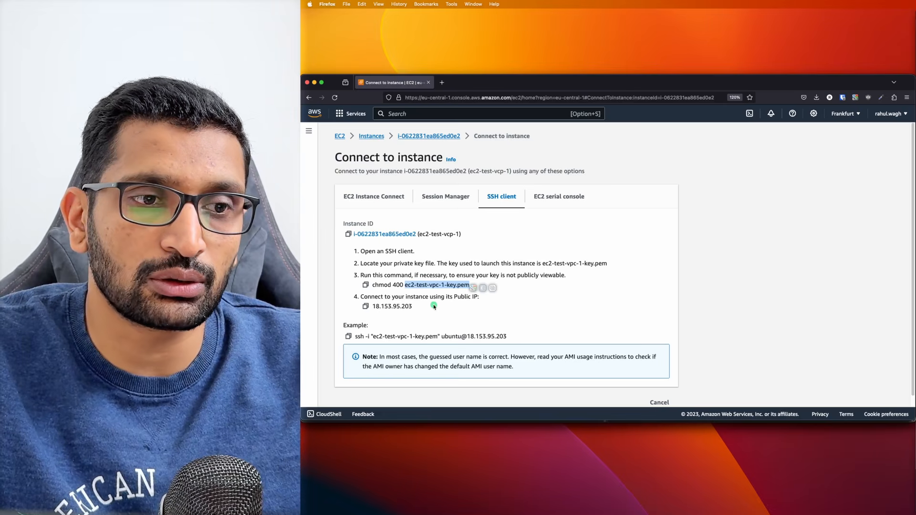
{"action": "left_click", "coordinate": [204, 314]}
{"action": "left_click_drag", "start_coordinate": [439, 284], "coordinate": [444, 285]}
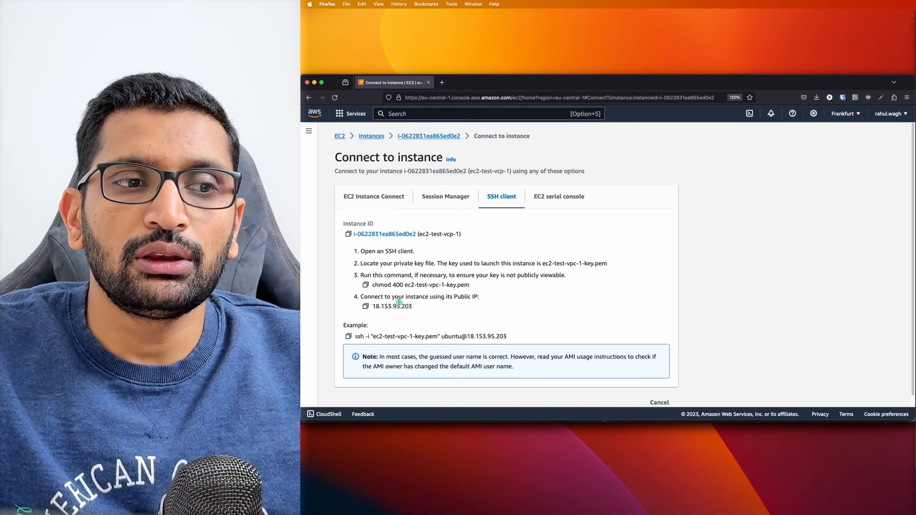
{"action": "left_click", "coordinate": [365, 285]}
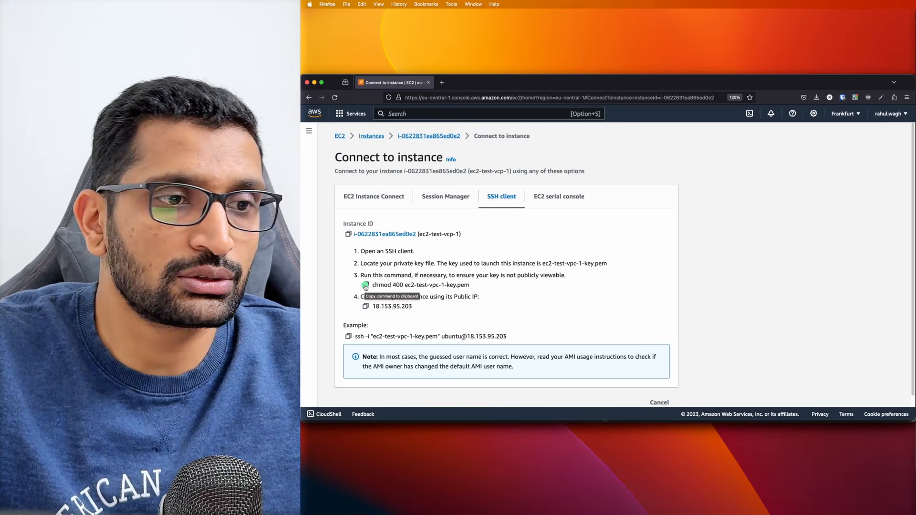
{"action": "left_click", "coordinate": [367, 287]}
- Switch to the terminal and list the folder's files with ls -lart in the pane titled ubuntu@ip-13-0-1-129
{"action": "key", "text": "super+Tab"}
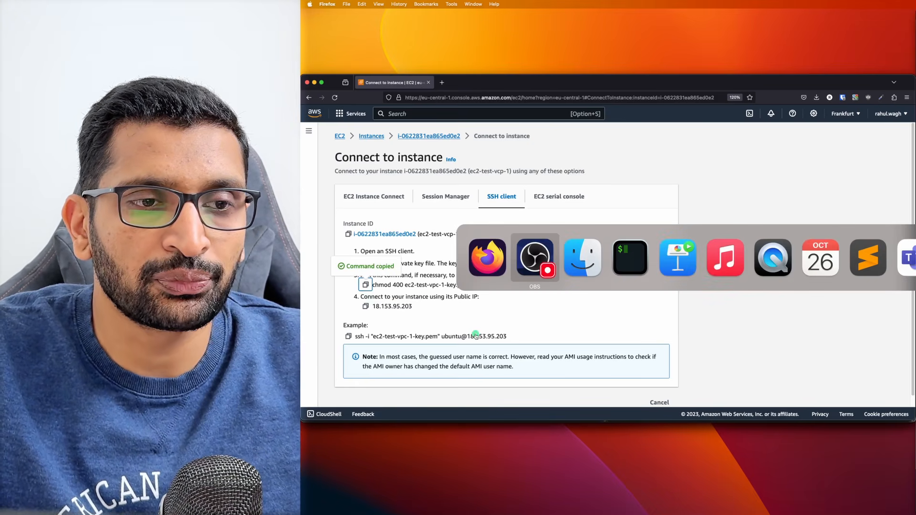
{"action": "key", "text": "super+Tab"}
{"action": "key", "text": "super+Tab"}
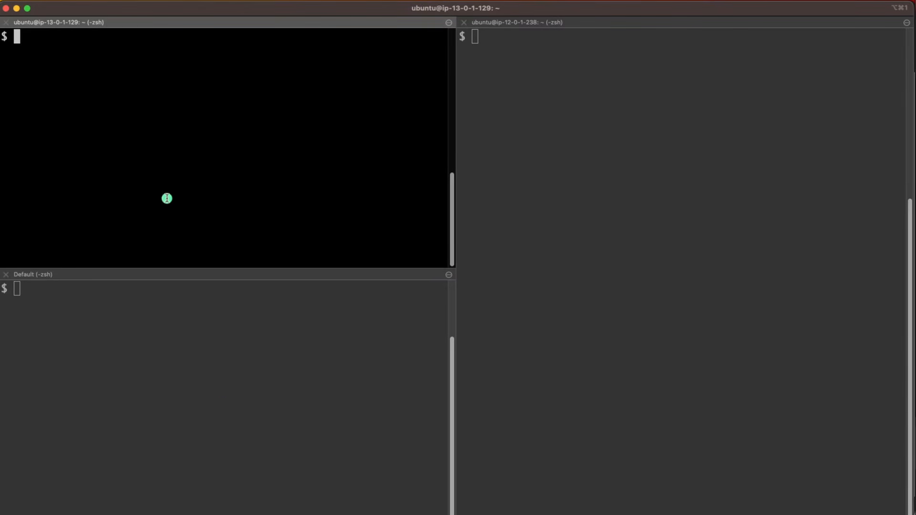
{"action": "left_click", "coordinate": [166, 375]}
{"action": "left_click", "coordinate": [605, 173]}
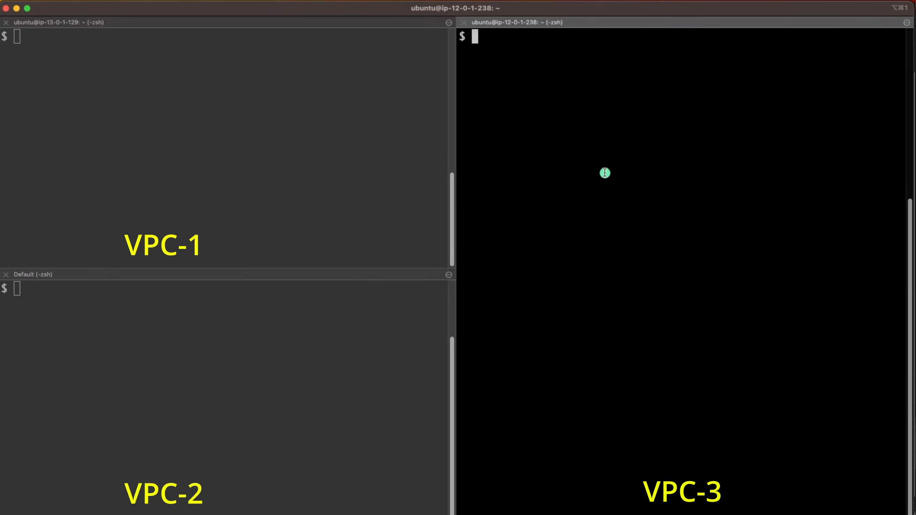
{"action": "left_click", "coordinate": [147, 137]}
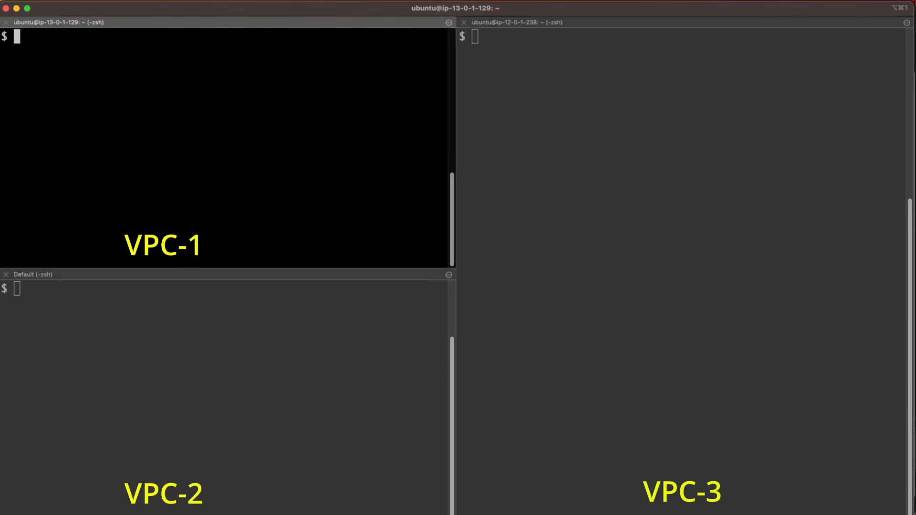
{"action": "type", "text": "ls -lart"}
{"action": "key", "text": "Return"}
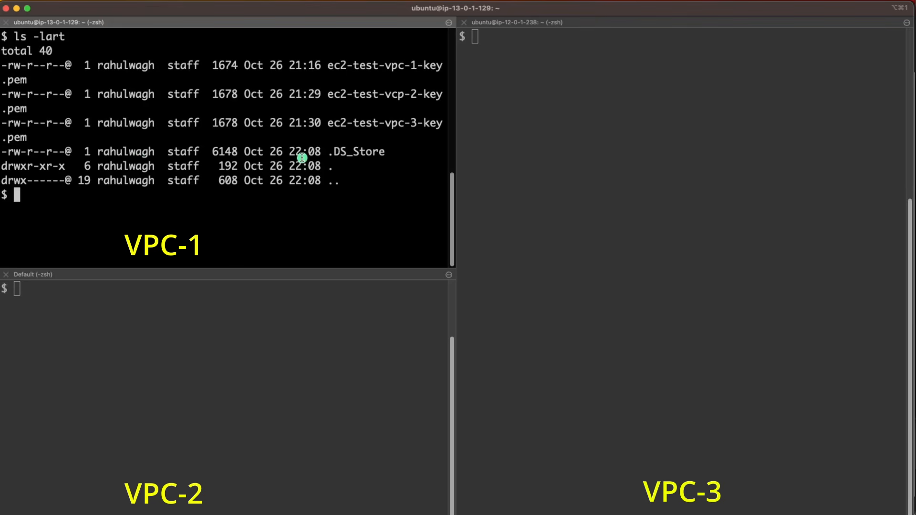
- Examine the names of the three .pem key files, listing them again with ls, and clear the terminal
{"action": "left_click_drag", "start_coordinate": [327, 66], "coordinate": [443, 67]}
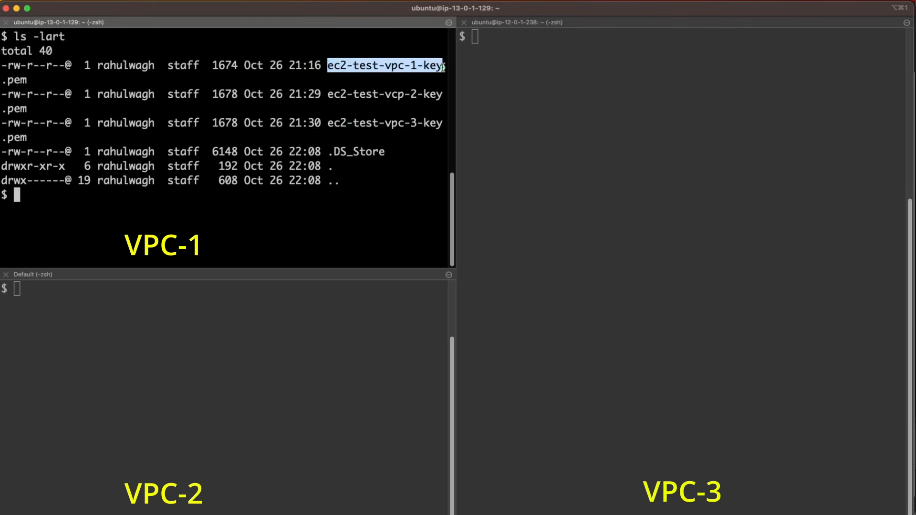
{"action": "left_click_drag", "start_coordinate": [327, 95], "coordinate": [437, 97]}
{"action": "left_click_drag", "start_coordinate": [328, 125], "coordinate": [438, 125]}
{"action": "left_click", "coordinate": [144, 241]}
{"action": "type", "text": "clear"}
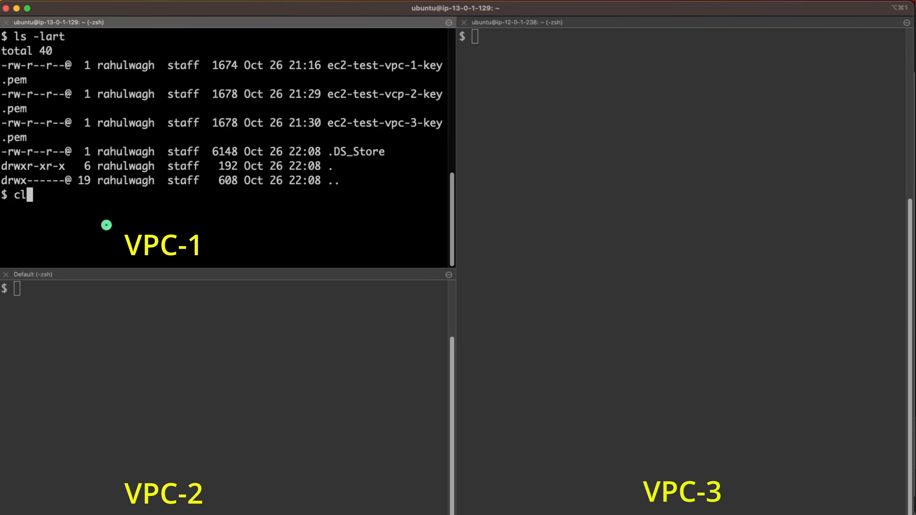
{"action": "key", "text": "Return"}
{"action": "type", "text": "ls"}
{"action": "key", "text": "Return"}
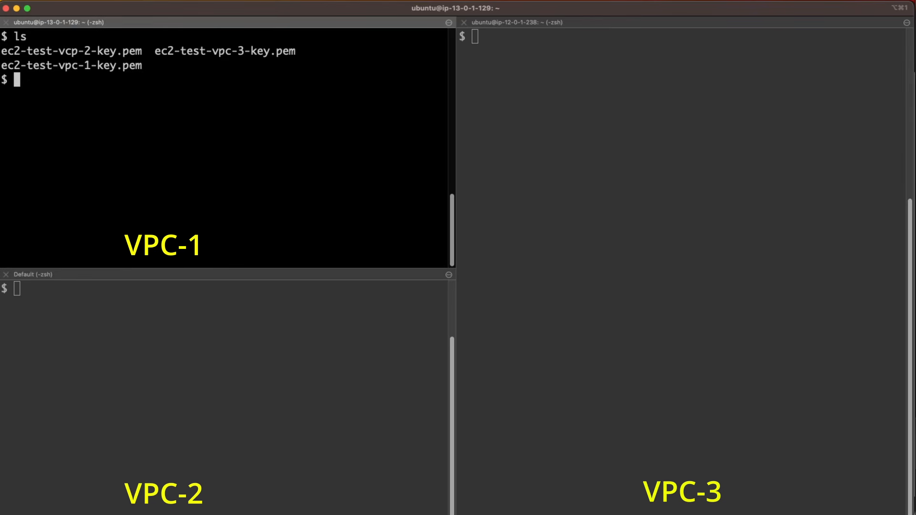
{"action": "left_click_drag", "start_coordinate": [143, 65], "coordinate": [1, 45]}
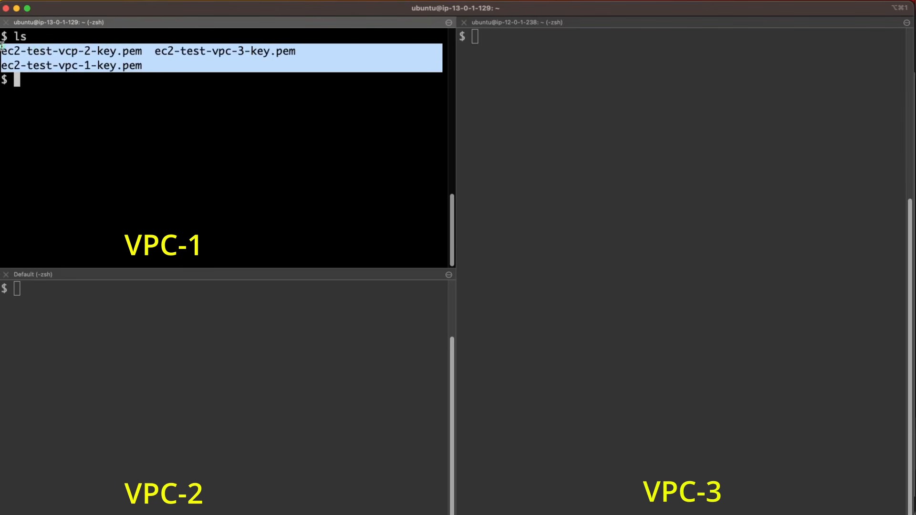
{"action": "left_click", "coordinate": [27, 92]}
{"action": "type", "text": "clear"}
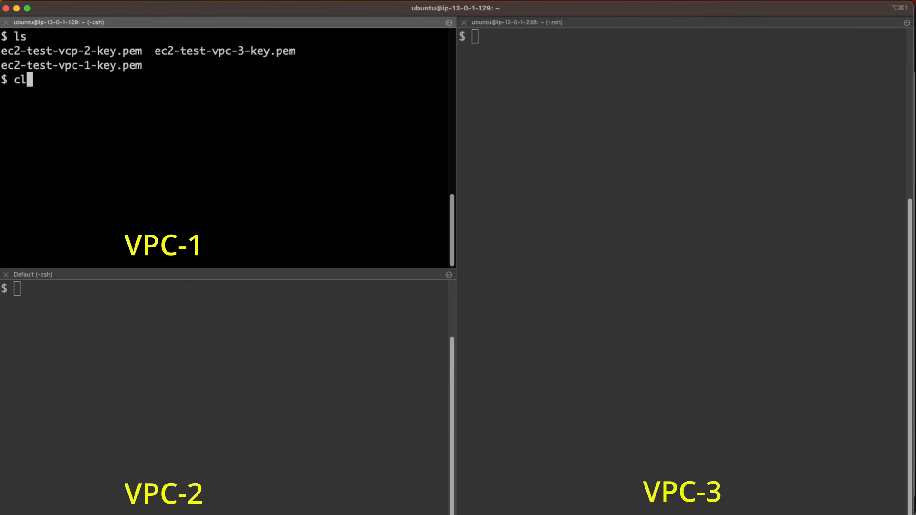
{"action": "key", "text": "Return"}
- Restrict the VPC 1 key file to owner read-only with chmod 400 ec2-test-vpc-1-key.pem
{"action": "type", "text": "chmod "}
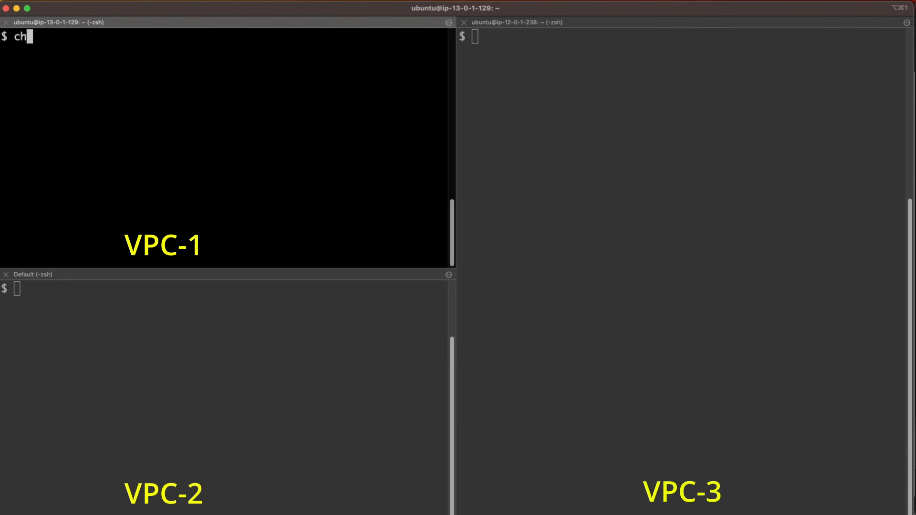
{"action": "type", "text": "400 "}
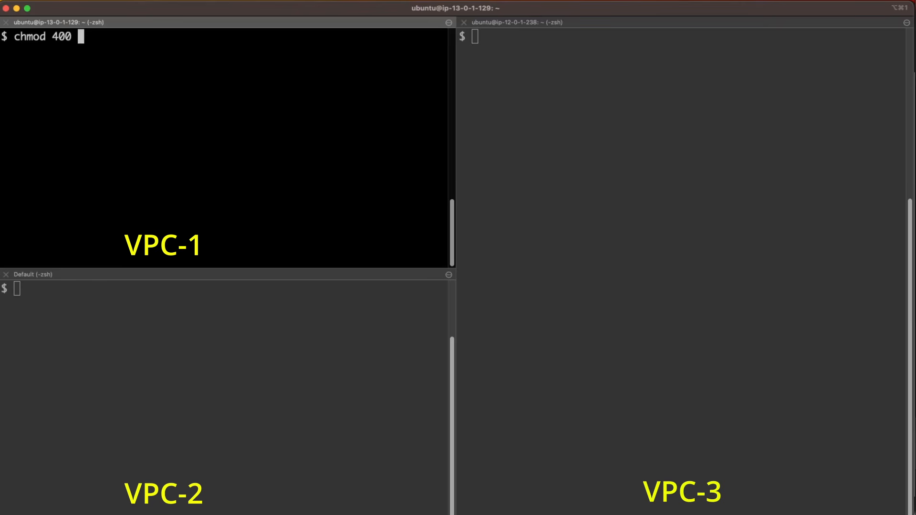
{"action": "type", "text": "ec2-test-vpc-1"}
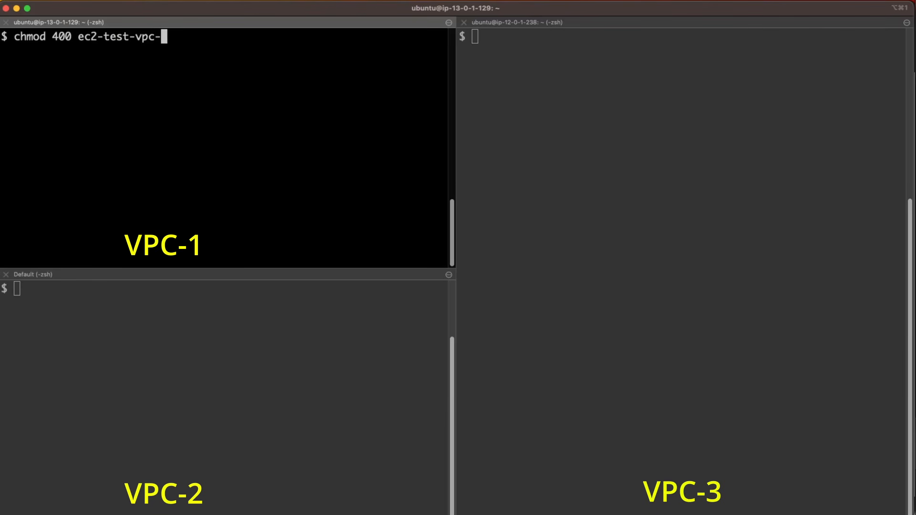
{"action": "key", "text": "Tab"}
{"action": "key", "text": "Return"}
- Try to run chmod 400 on ec2-test-vpc-2-key.pem by adapting the previous command
{"action": "type", "text": "chmod"}
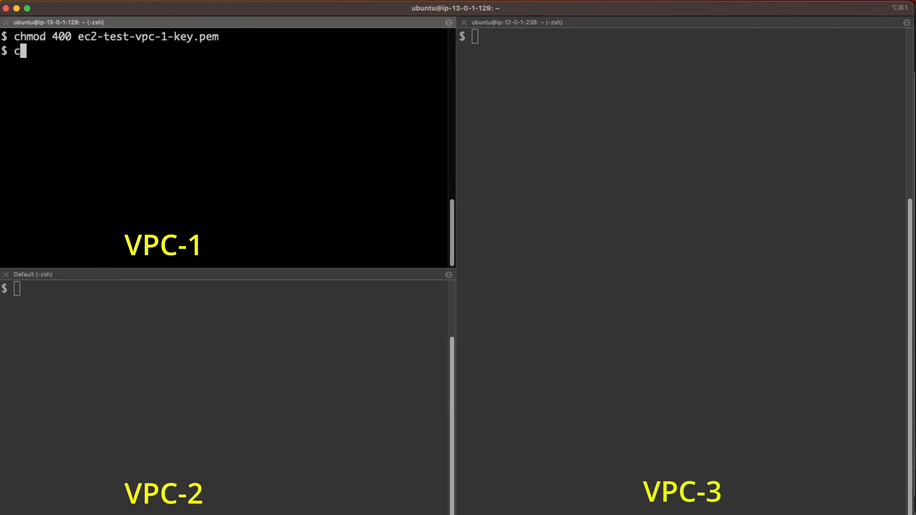
{"action": "key", "text": "Tab"}
{"action": "type", "text": "mod"}
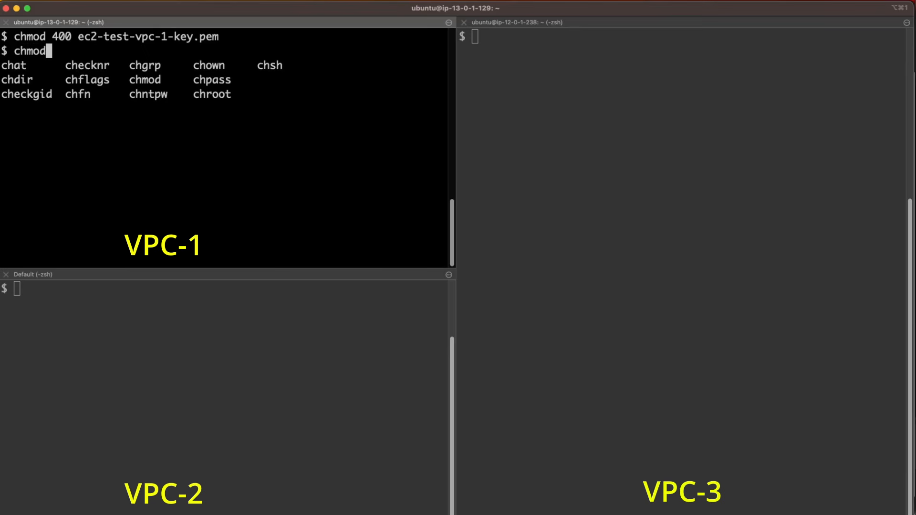
{"action": "key", "text": "Up"}
{"action": "key", "text": "Left"}
{"action": "key", "text": "Left"}
{"action": "key", "text": "Left"}
{"action": "key", "text": "Left"}
{"action": "key", "text": "Left"}
{"action": "key", "text": "Left"}
{"action": "key", "text": "Left"}
{"action": "key", "text": "Left"}
{"action": "key", "text": "Left"}
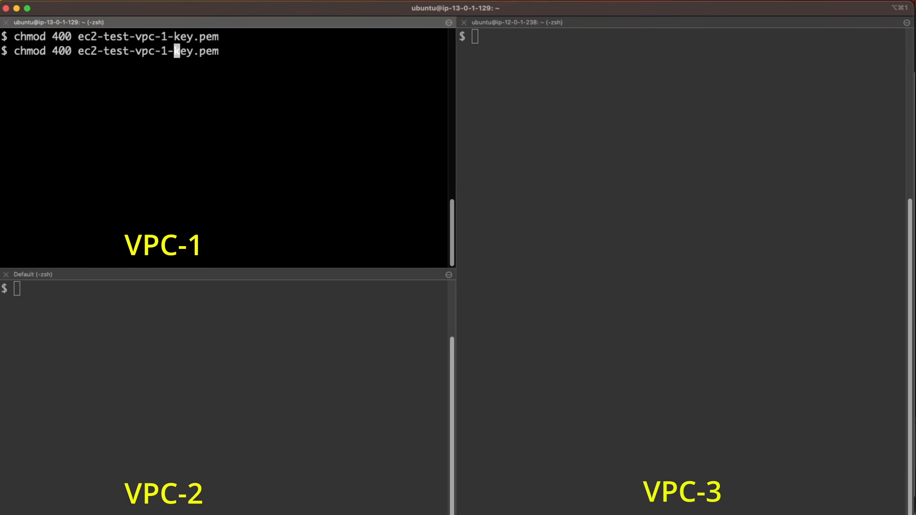
{"action": "key", "text": "Delete"}
{"action": "type", "text": "2"}
{"action": "key", "text": "Return"}
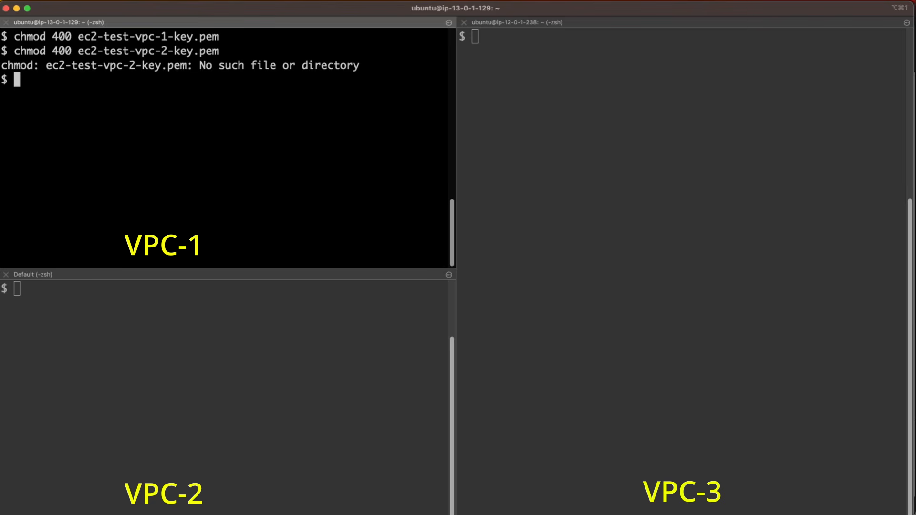
- List the key files with ls, copy the exact second key name and run chmod 400 ec2-test-vcp-2-key.pem
{"action": "type", "text": "ls"}
{"action": "key", "text": "Return"}
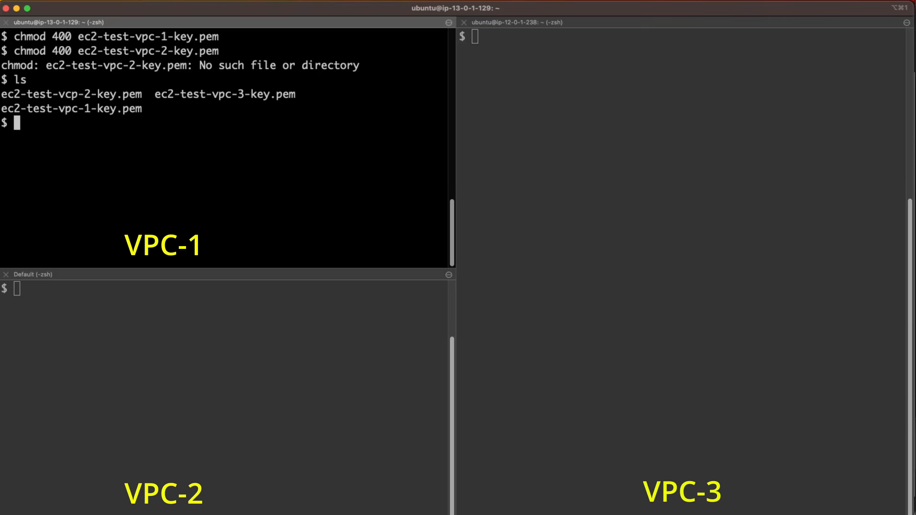
{"action": "type", "text": "chmod"}
{"action": "double_click", "coordinate": [86, 95]}
{"action": "left_click", "coordinate": [99, 150]}
{"action": "type", "text": "400"}
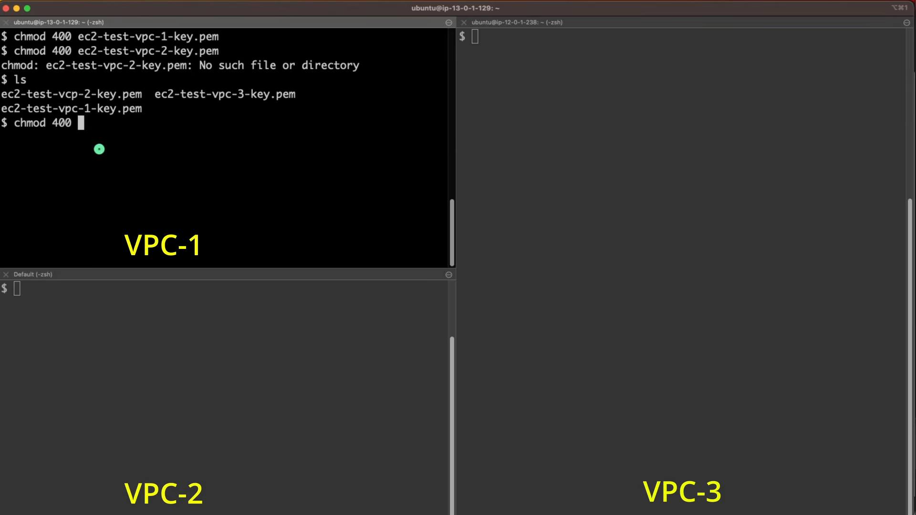
{"action": "key", "text": "super+v"}
{"action": "key", "text": "Return"}
{"action": "key", "text": "Return"}
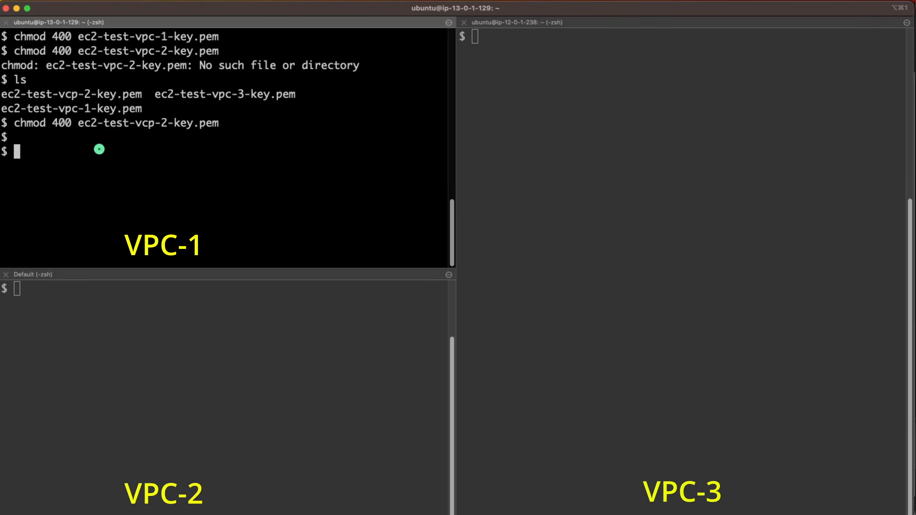
- Copy the third key's file name from the listing and run chmod 400 ec2-test-vpc-3-key.pem
{"action": "type", "text": "chmopd"}
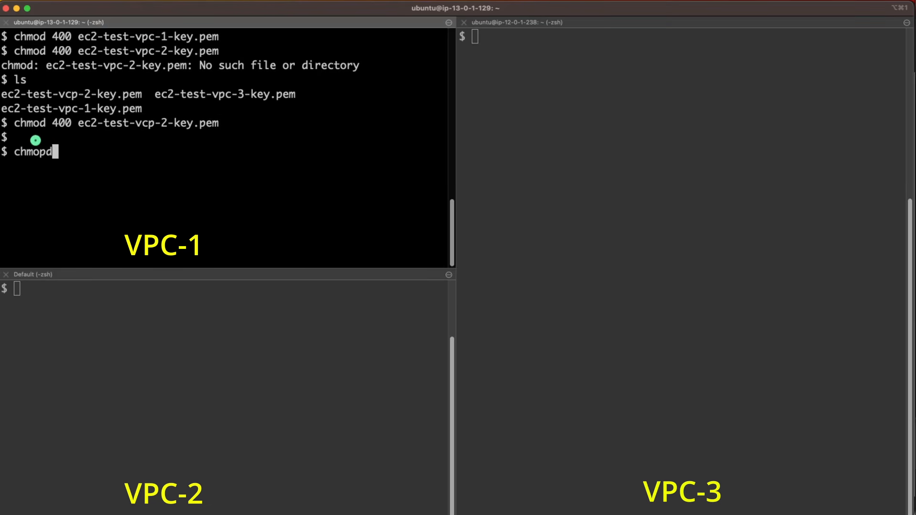
{"action": "key", "text": "BackSpace"}
{"action": "type", "text": "d"}
{"action": "key", "text": "BackSpace"}
{"action": "key", "text": "BackSpace"}
{"action": "type", "text": "d 4000"}
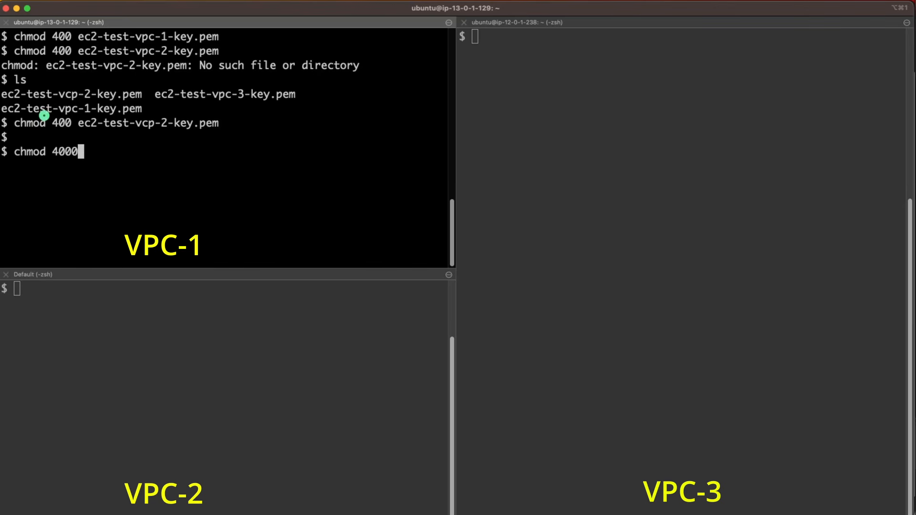
{"action": "key", "text": "BackSpace"}
{"action": "left_click_drag", "start_coordinate": [6, 109], "coordinate": [298, 95]}
{"action": "left_click", "coordinate": [191, 105]}
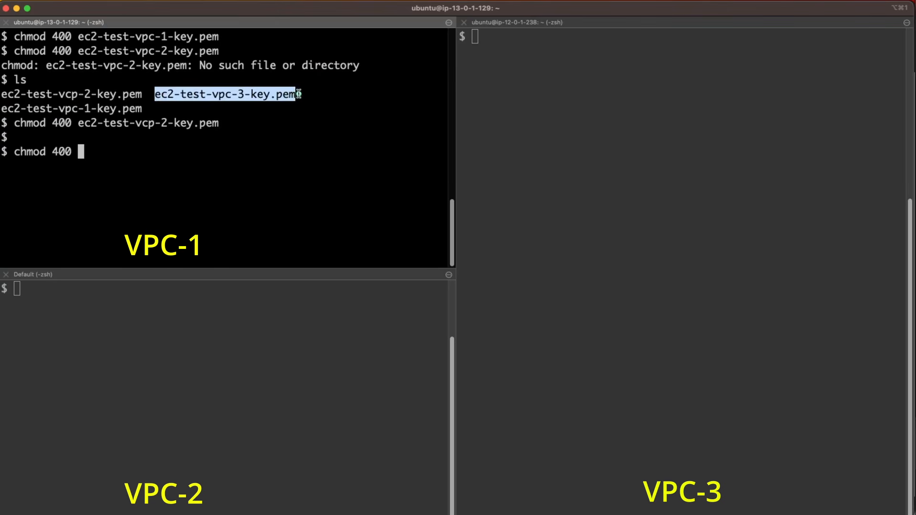
{"action": "double_click", "coordinate": [208, 181], "text": "super"}
{"action": "key", "text": "super+v"}
{"action": "key", "text": "Return"}
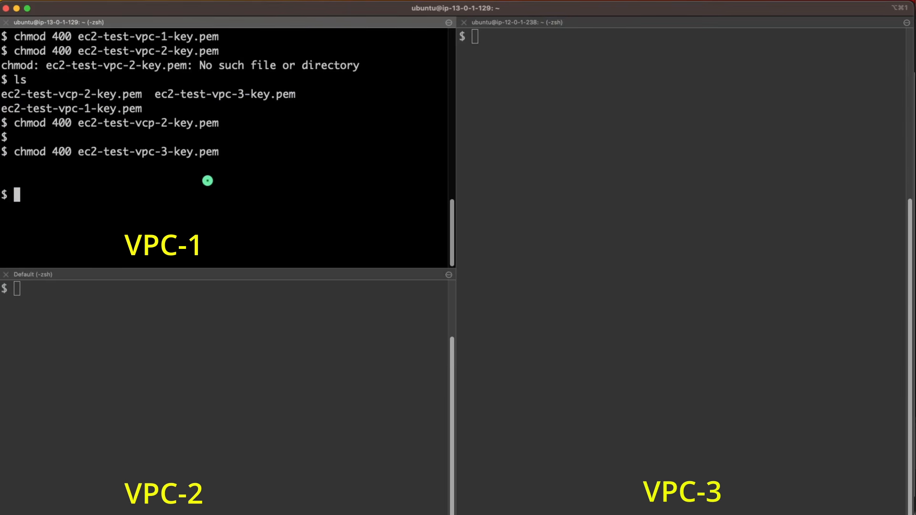
{"action": "key", "text": "Return"}
- Clear the VPC-1 terminal, list all files with ls -lart to check the three key files' permissions, and clear it again
{"action": "type", "text": "clear"}
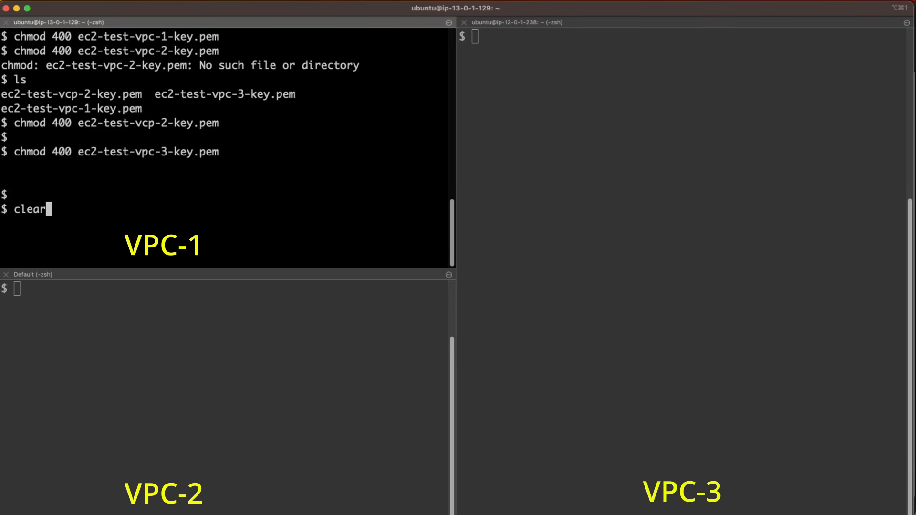
{"action": "key", "text": "Return"}
{"action": "type", "text": "ls -lart"}
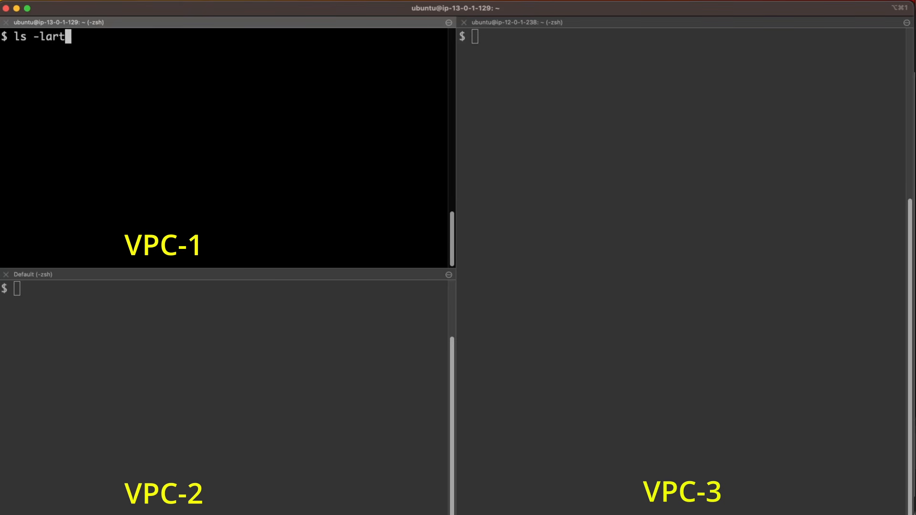
{"action": "key", "text": "Return"}
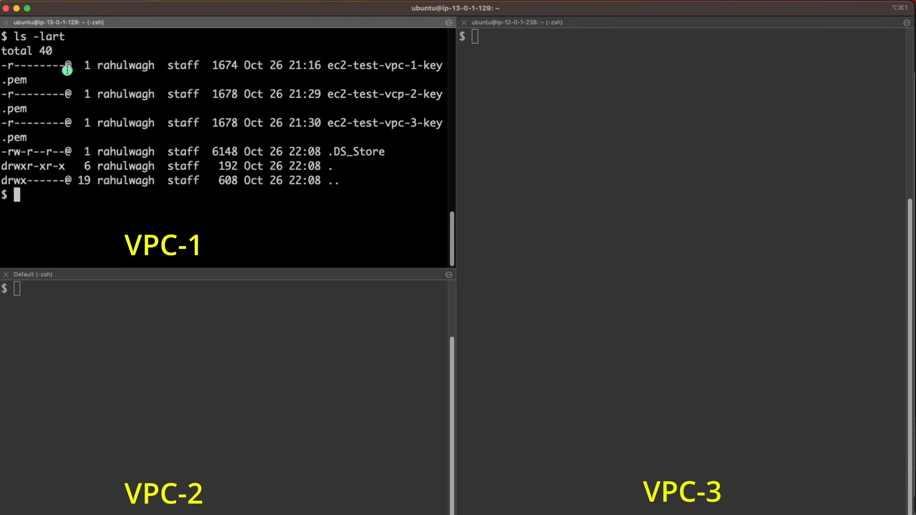
{"action": "left_click_drag", "start_coordinate": [70, 63], "coordinate": [2, 66]}
{"action": "left_click_drag", "start_coordinate": [70, 98], "coordinate": [1, 97]}
{"action": "left_click_drag", "start_coordinate": [72, 123], "coordinate": [1, 124]}
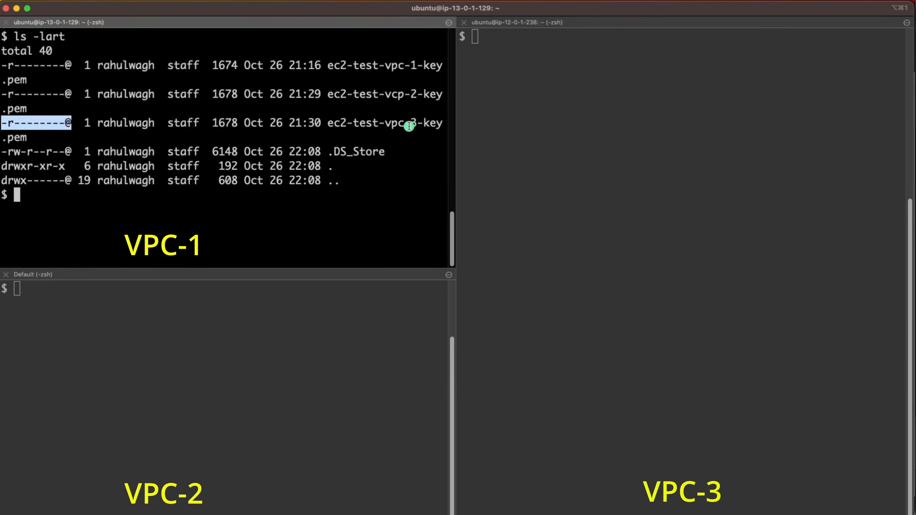
{"action": "left_click", "coordinate": [188, 245]}
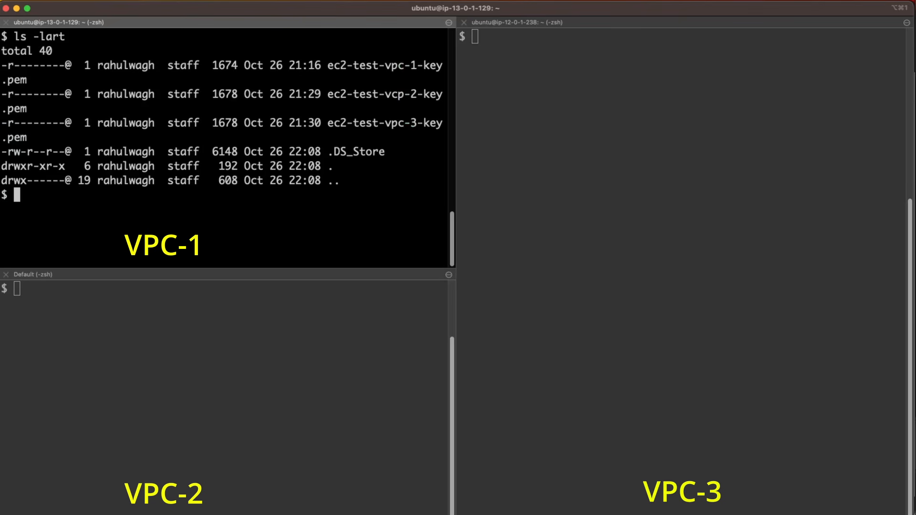
{"action": "type", "text": "clear"}
{"action": "key", "text": "Return"}
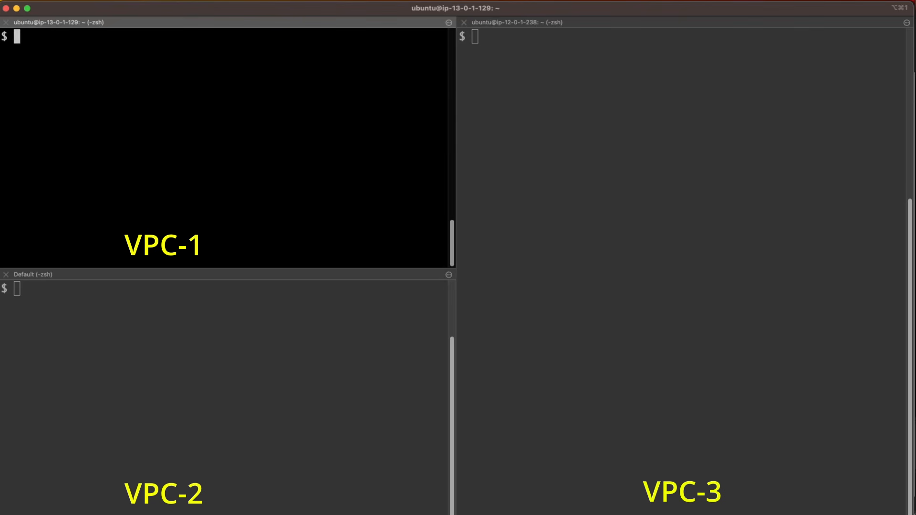
- Switch to Firefox and copy the example SSH command for the ec2-test-vcp-1 instance
{"action": "key", "text": "super+Tab"}
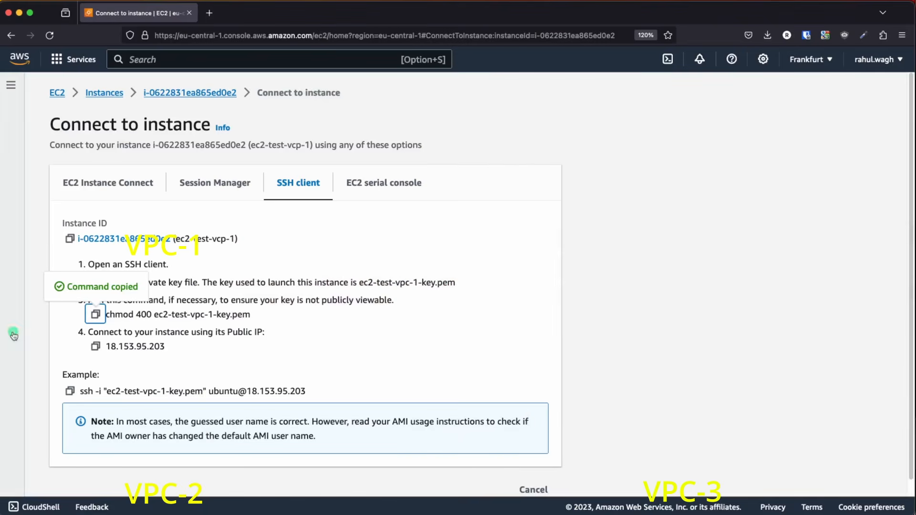
{"action": "scroll", "coordinate": [197, 326], "scroll_direction": "down", "scroll_amount": 1}
{"action": "left_click", "coordinate": [100, 383]}
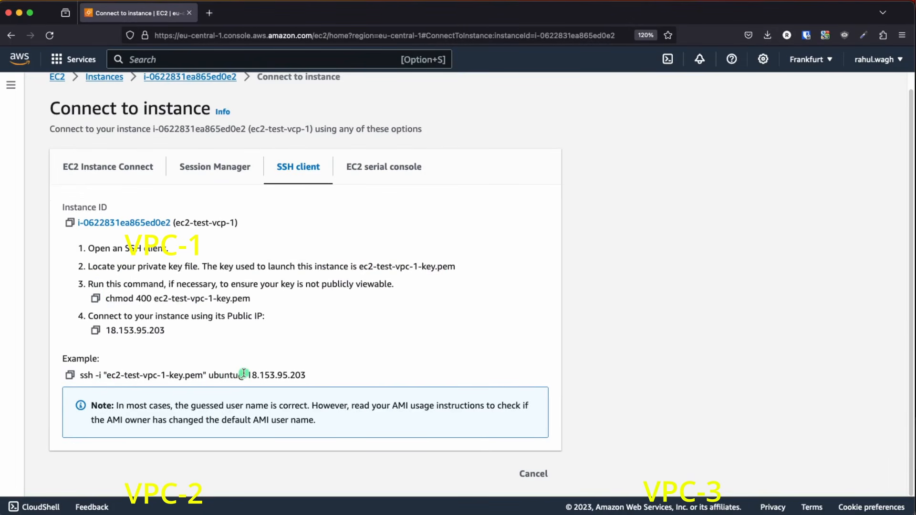
{"action": "left_click", "coordinate": [69, 375]}
{"action": "key", "text": "super+Tab"}
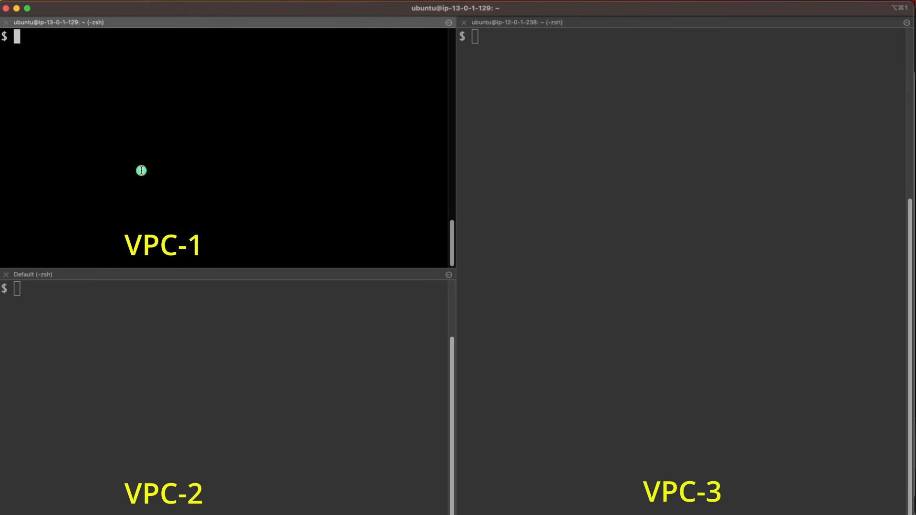
{"action": "key", "text": "super+v"}
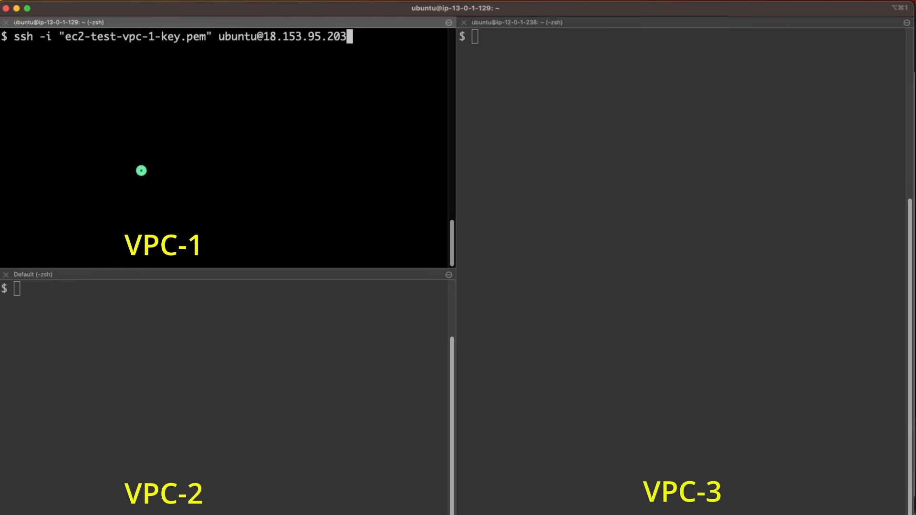
{"action": "key", "text": "Return"}
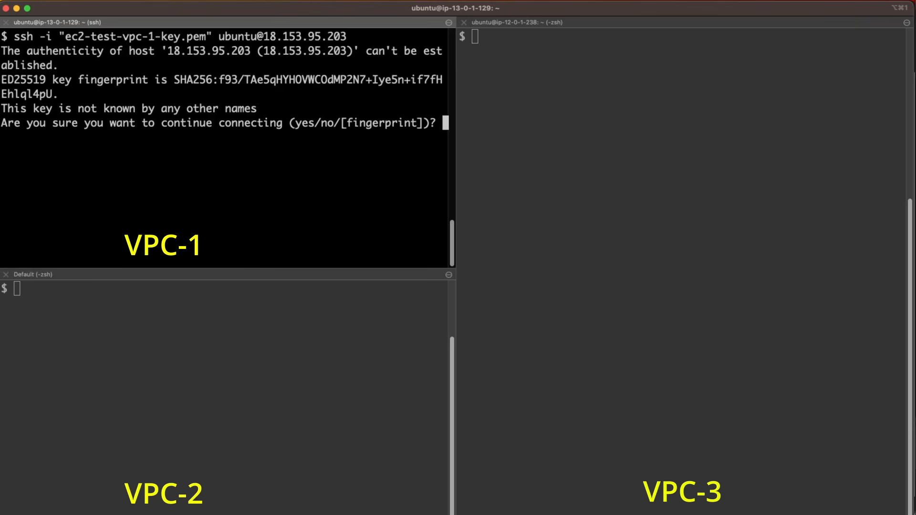
{"action": "type", "text": "yes"}
{"action": "key", "text": "Return"}
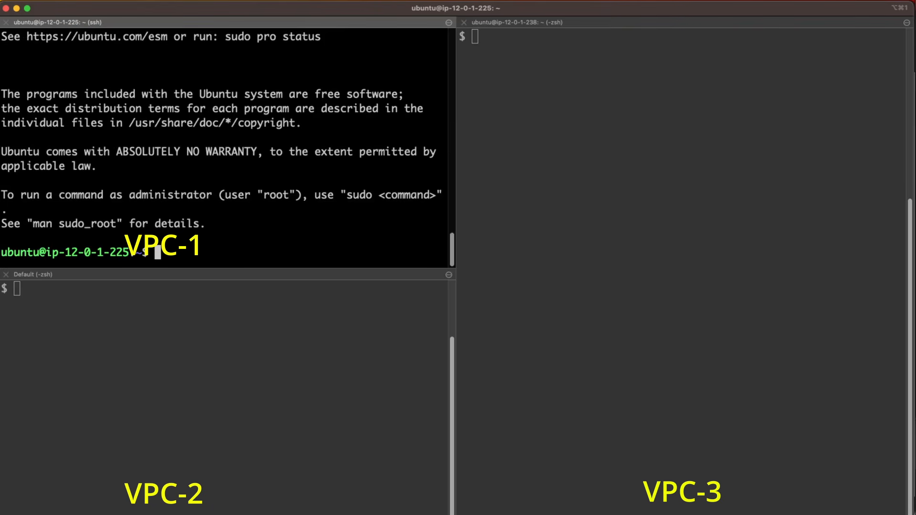
{"action": "type", "text": "clear"}
{"action": "key", "text": "Return"}
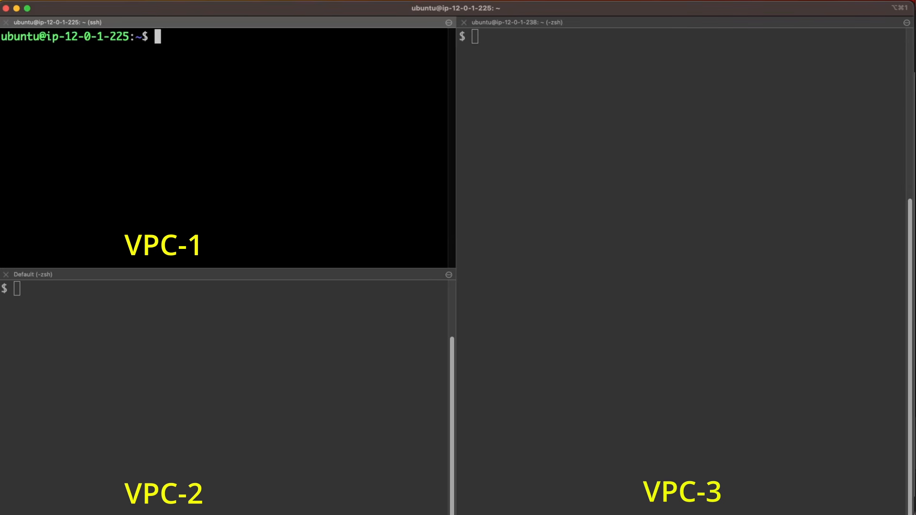
{"action": "left_click_drag", "start_coordinate": [65, 37], "coordinate": [123, 36]}
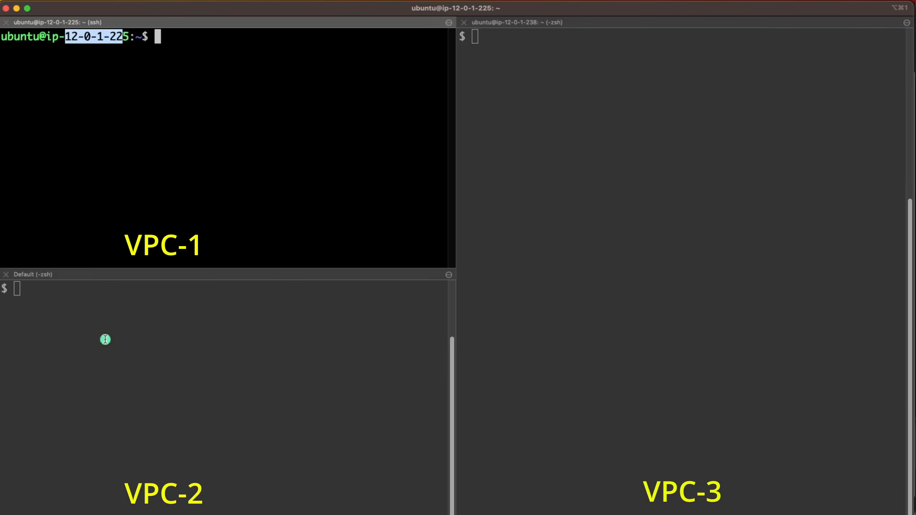
- Make the VPC-2 pane active, switch to Firefox and copy the example SSH command from the ec2-test-vcp-2 instance's connection page
{"action": "left_click", "coordinate": [102, 365]}
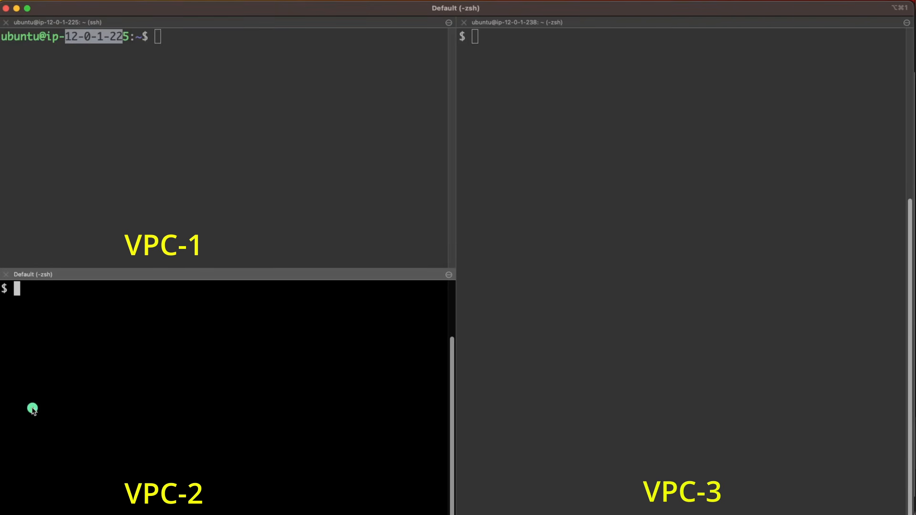
{"action": "key", "text": "super+Tab"}
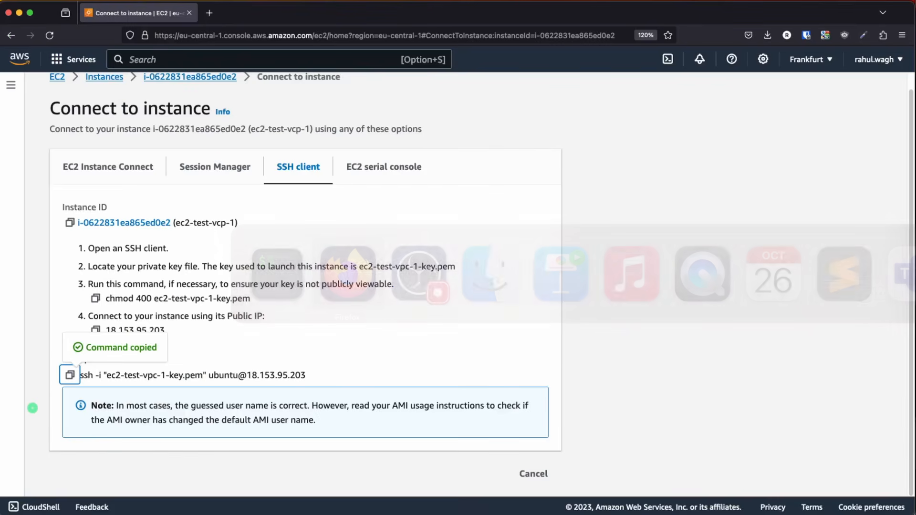
{"action": "scroll", "coordinate": [143, 152], "scroll_direction": "up", "scroll_amount": 1}
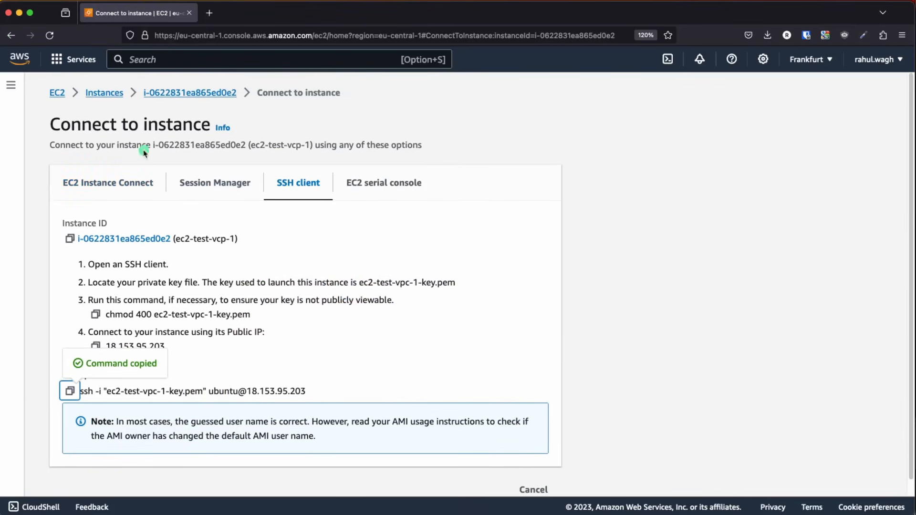
{"action": "left_click", "coordinate": [103, 93]}
{"action": "left_click", "coordinate": [384, 158]}
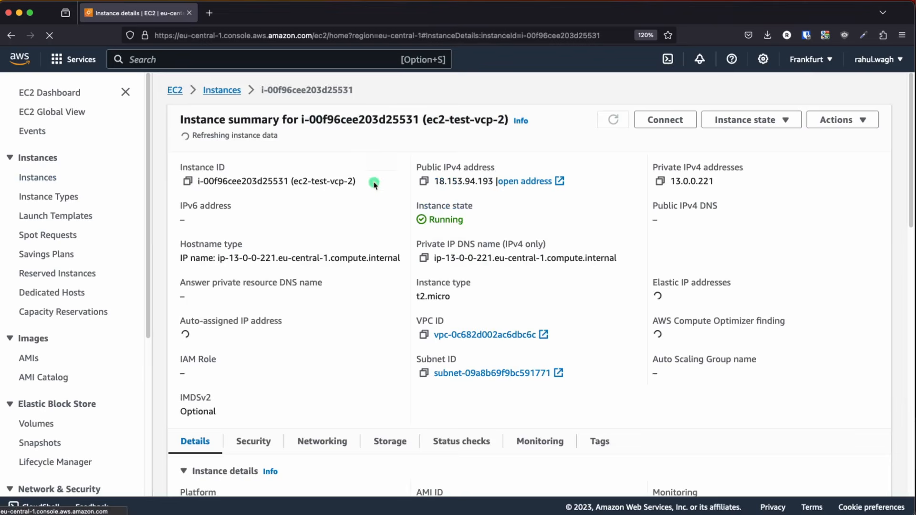
{"action": "left_click", "coordinate": [665, 122]}
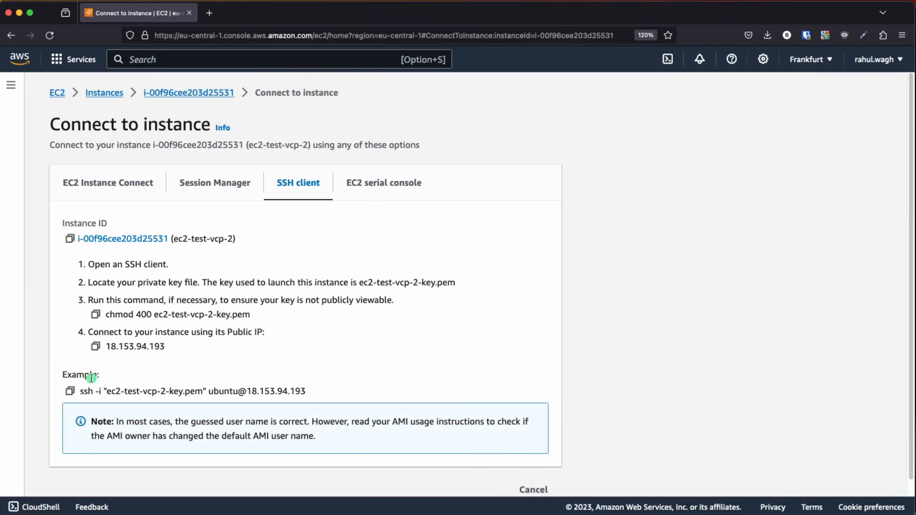
{"action": "left_click", "coordinate": [70, 392]}
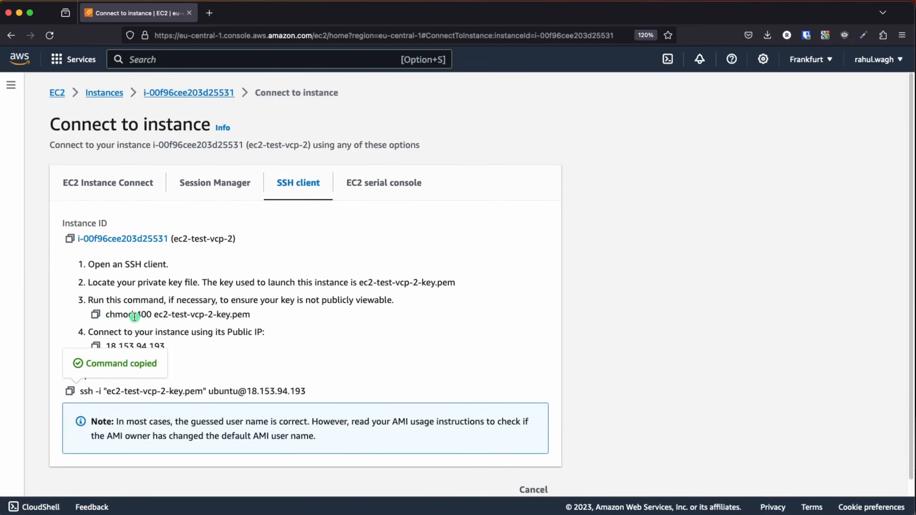
{"action": "key", "text": "super+Tab"}
{"action": "key", "text": "super+Tab"}
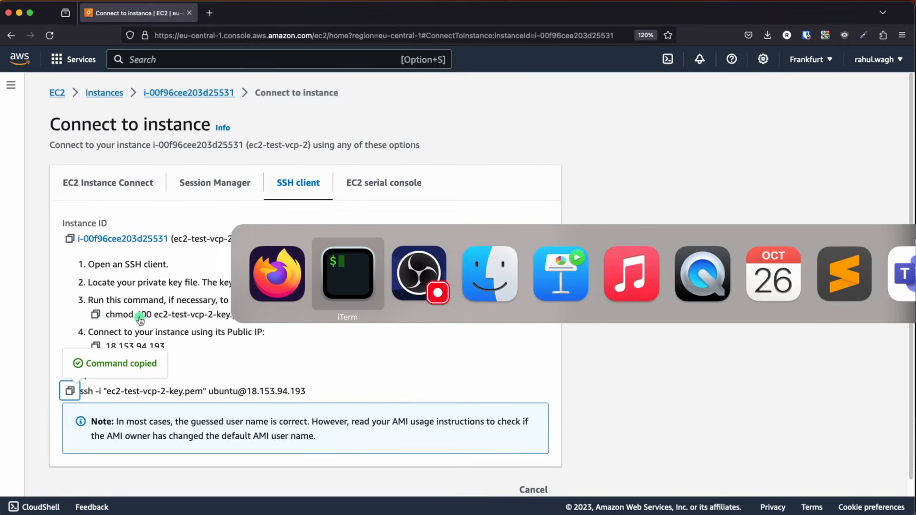
{"action": "key", "text": "super+v"}
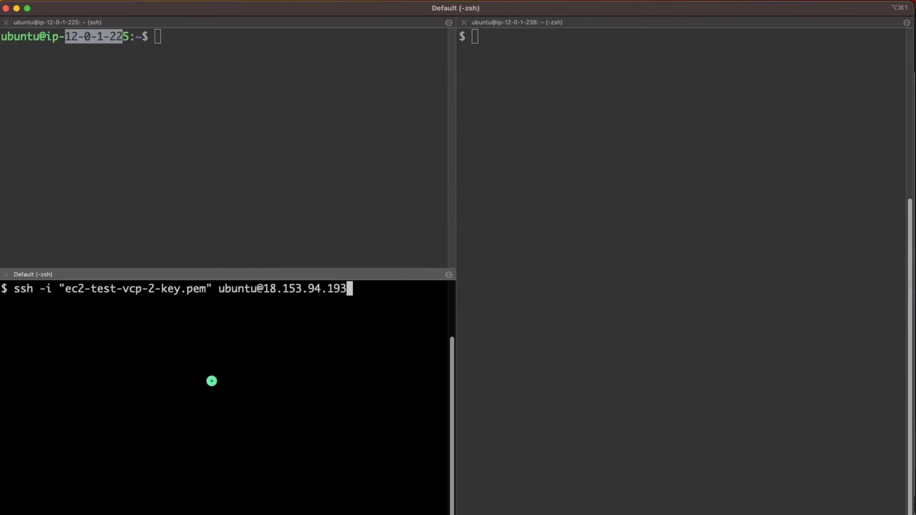
{"action": "key", "text": "Return"}
{"action": "type", "text": "yes"}
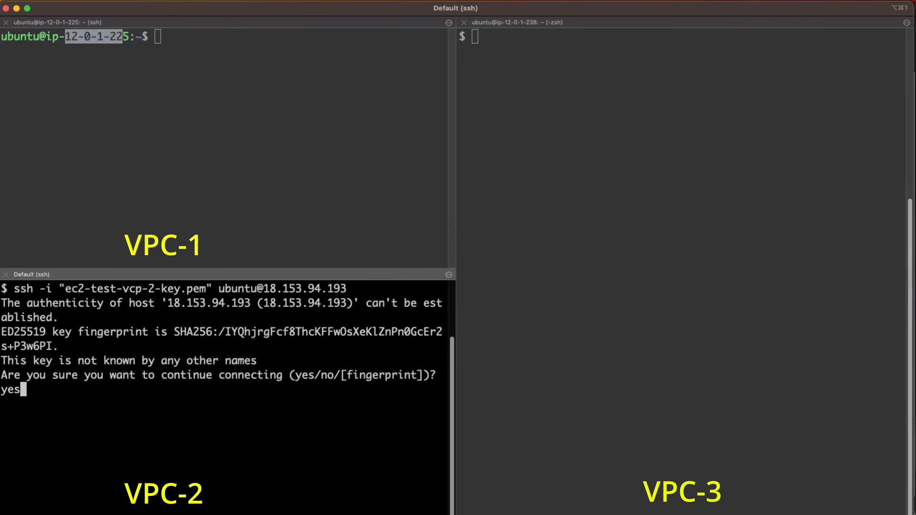
{"action": "key", "text": "Return"}
{"action": "type", "text": "clear"}
{"action": "key", "text": "Return"}
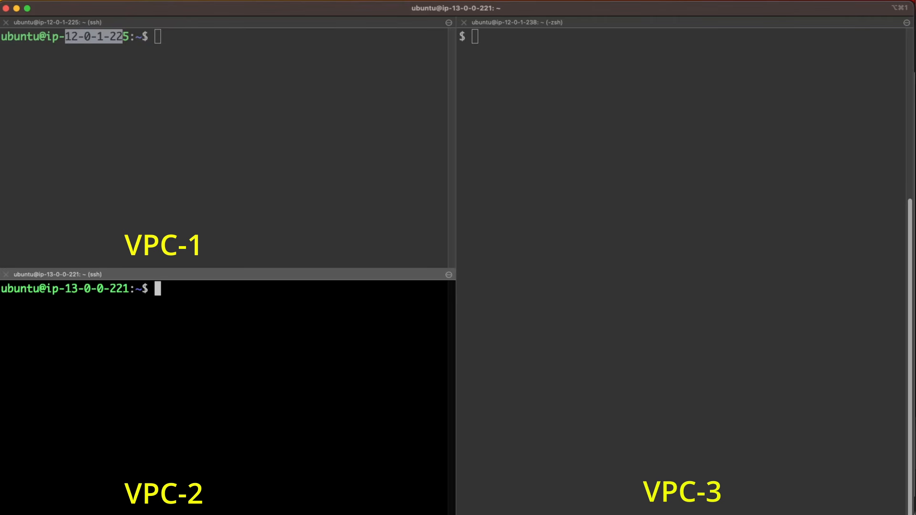
{"action": "left_click_drag", "start_coordinate": [65, 288], "coordinate": [130, 289]}
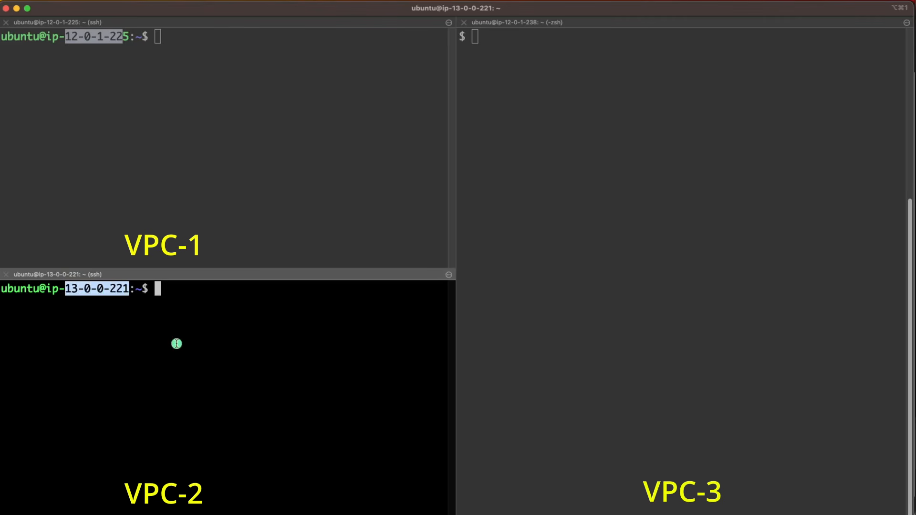
- Make the VPC-3 pane active, switch to Firefox and copy the example SSH command from the ec2-test-vpc-3 instance's connection page
{"action": "left_click", "coordinate": [506, 252]}
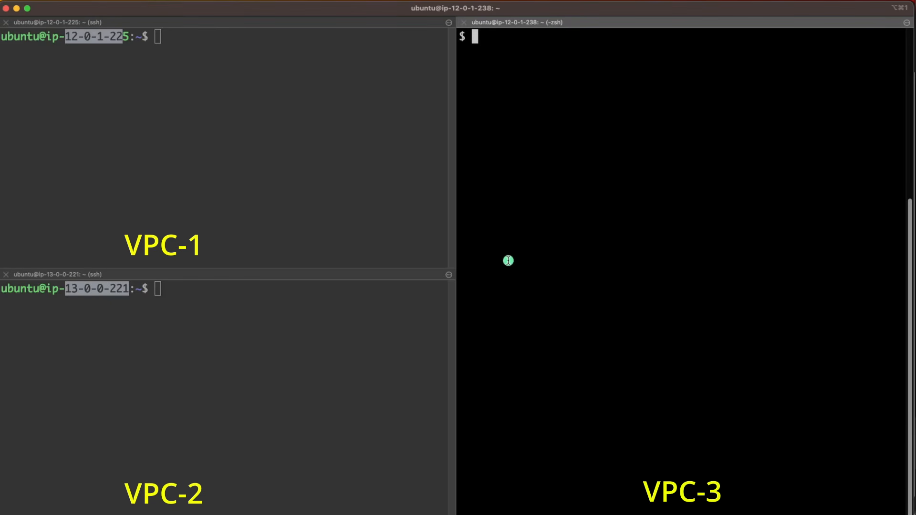
{"action": "key", "text": "super+Tab"}
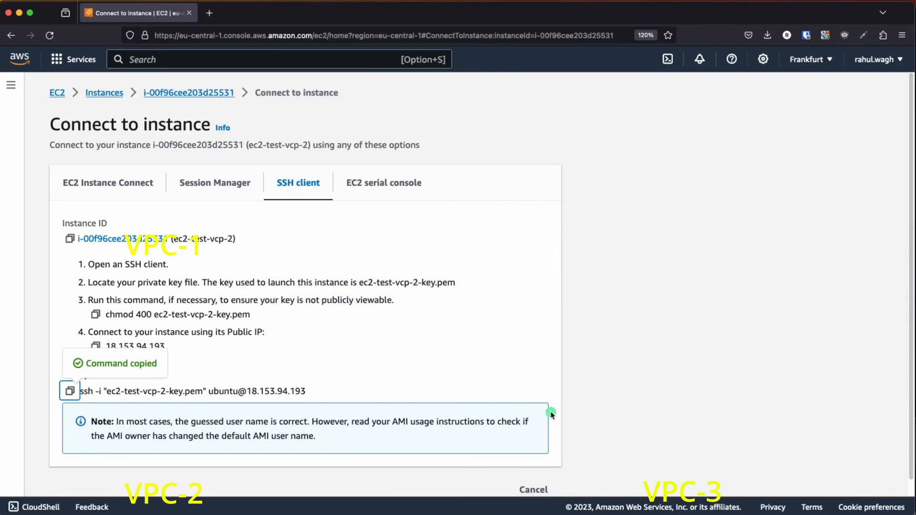
{"action": "left_click", "coordinate": [95, 91]}
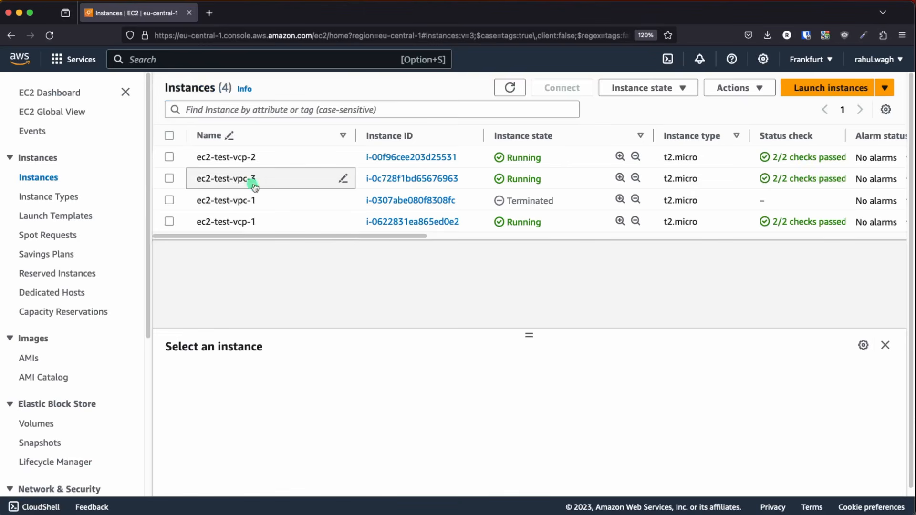
{"action": "left_click", "coordinate": [401, 179]}
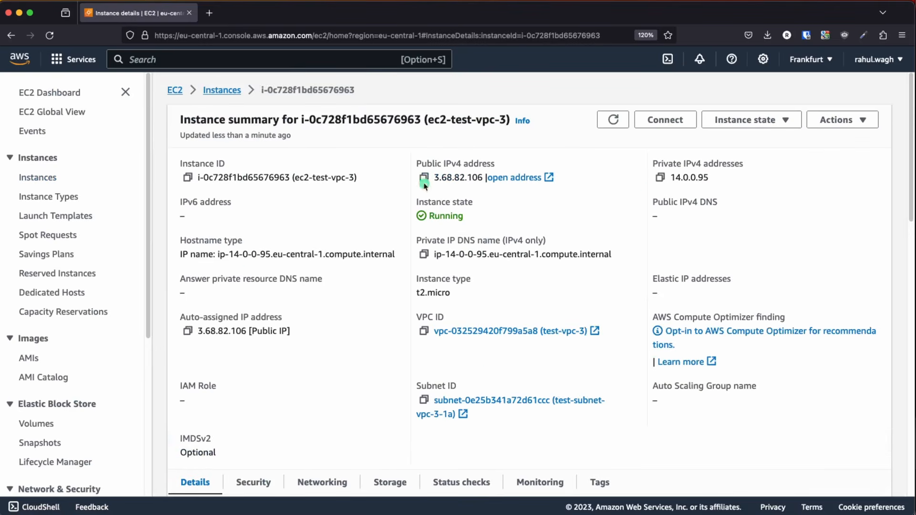
{"action": "left_click", "coordinate": [666, 120]}
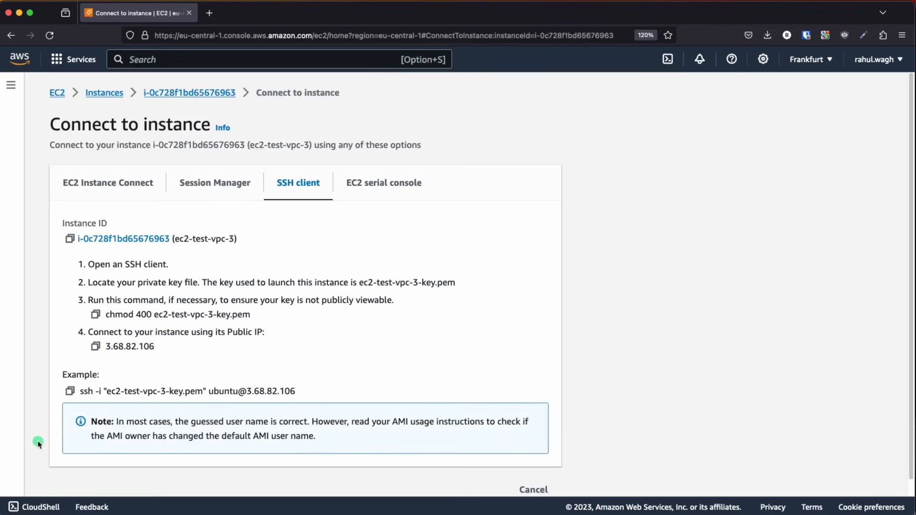
{"action": "left_click", "coordinate": [69, 391]}
{"action": "key", "text": "super+Tab"}
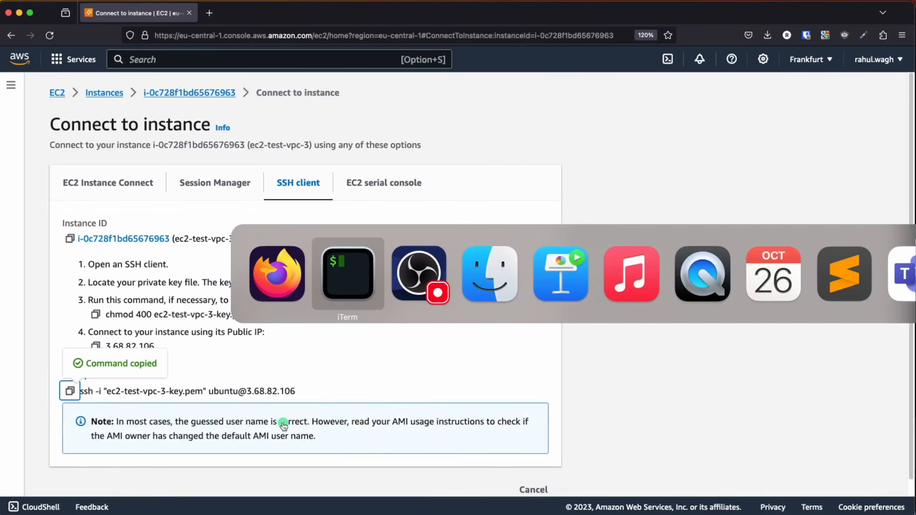
{"action": "key", "text": "super+v"}
{"action": "key", "text": "Return"}
{"action": "type", "text": "yes"}
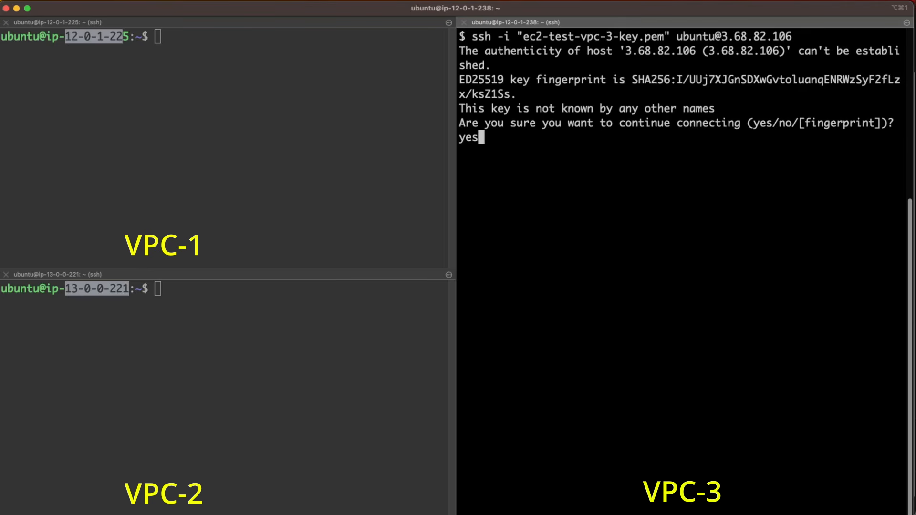
{"action": "key", "text": "Return"}
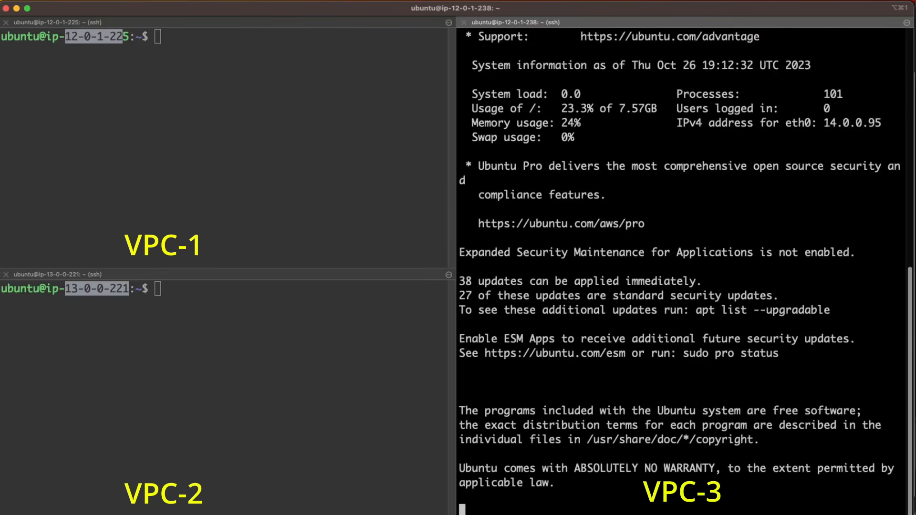
{"action": "type", "text": "clear"}
{"action": "key", "text": "Return"}
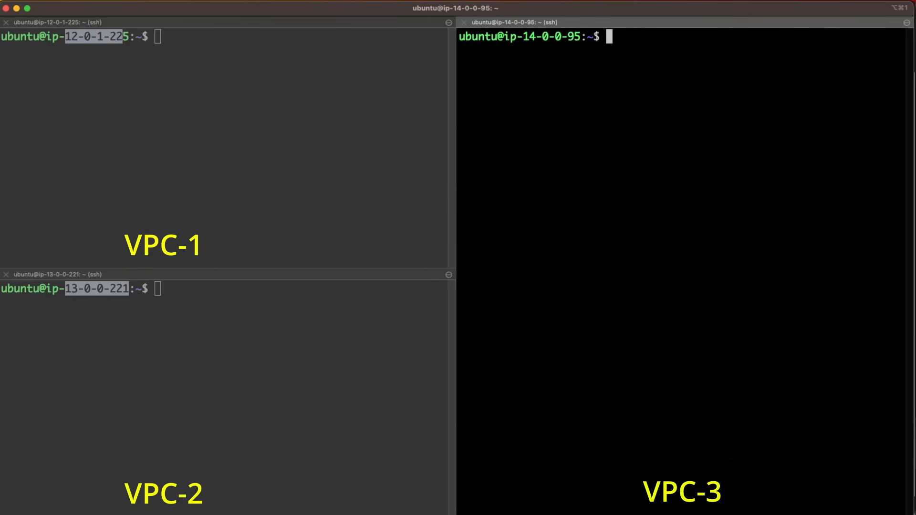
{"action": "left_click_drag", "start_coordinate": [629, 50], "coordinate": [580, 37]}
{"action": "left_click", "coordinate": [83, 38]}
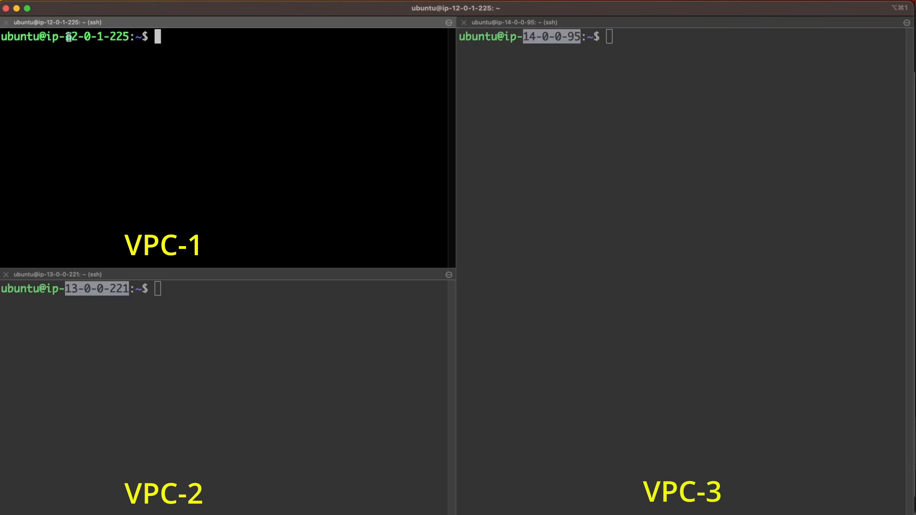
- Highlight the network part of the private IP in the prompts of the VPC-1, VPC-2 and VPC-3 panes to compare them
{"action": "left_click_drag", "start_coordinate": [69, 37], "coordinate": [110, 36]}
{"action": "left_click", "coordinate": [62, 319]}
{"action": "left_click_drag", "start_coordinate": [65, 288], "coordinate": [109, 288]}
{"action": "left_click", "coordinate": [677, 93]}
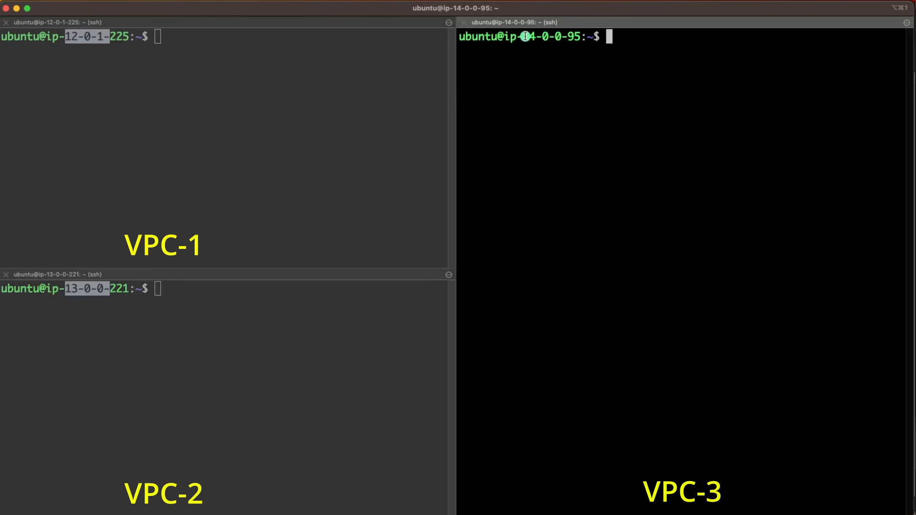
{"action": "left_click_drag", "start_coordinate": [525, 37], "coordinate": [569, 38]}
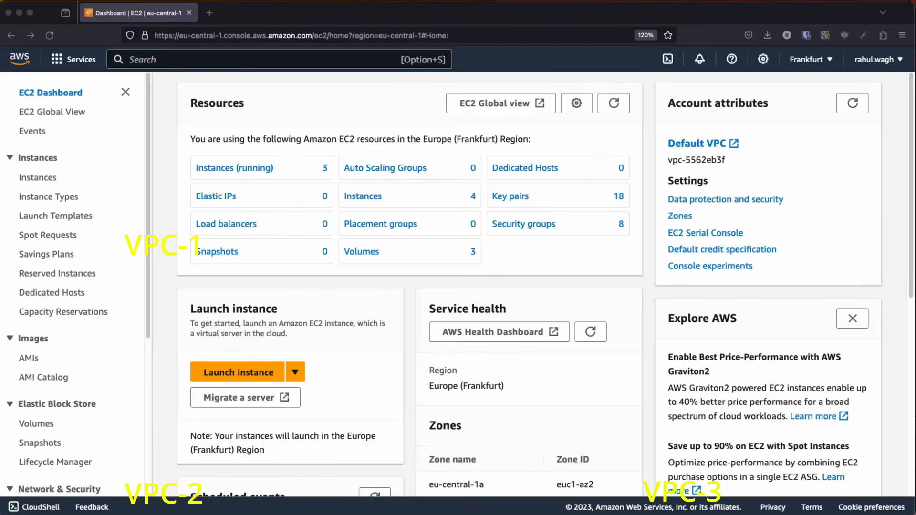
- In Firefox, list the running EC2 instances and open the details of ec2-test-vcp-1, ec2-test-vcp-2 and ec2-test-vpc-3 in separate browser tabs
{"action": "left_click", "coordinate": [239, 174]}
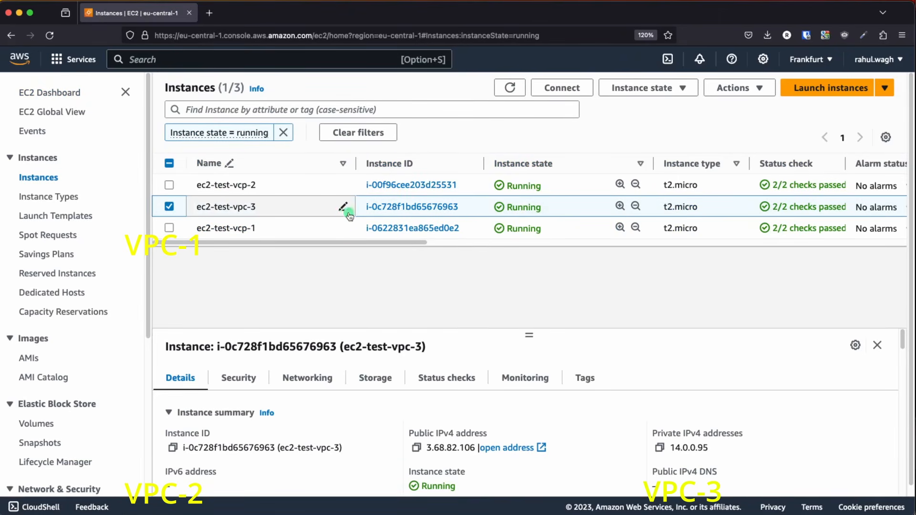
{"action": "left_click", "coordinate": [394, 228], "text": "super"}
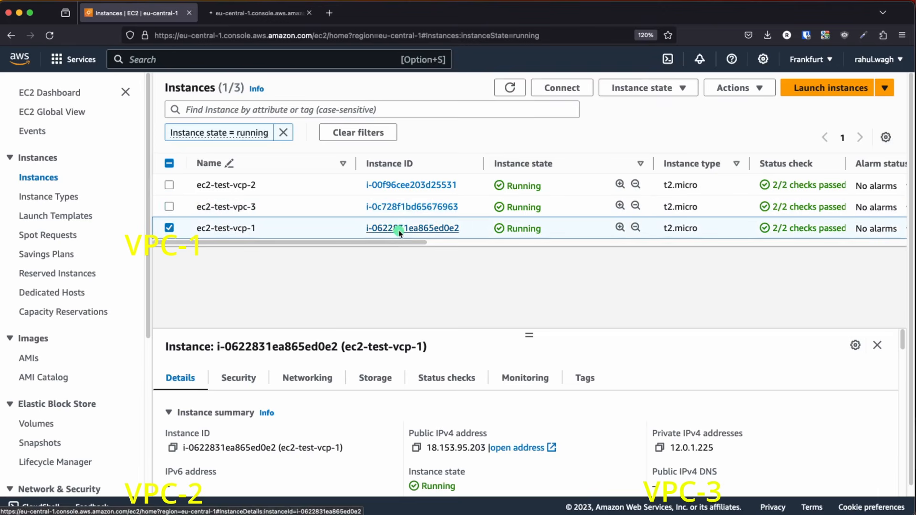
{"action": "left_click", "coordinate": [403, 185], "text": "super"}
{"action": "left_click", "coordinate": [409, 210], "text": "super"}
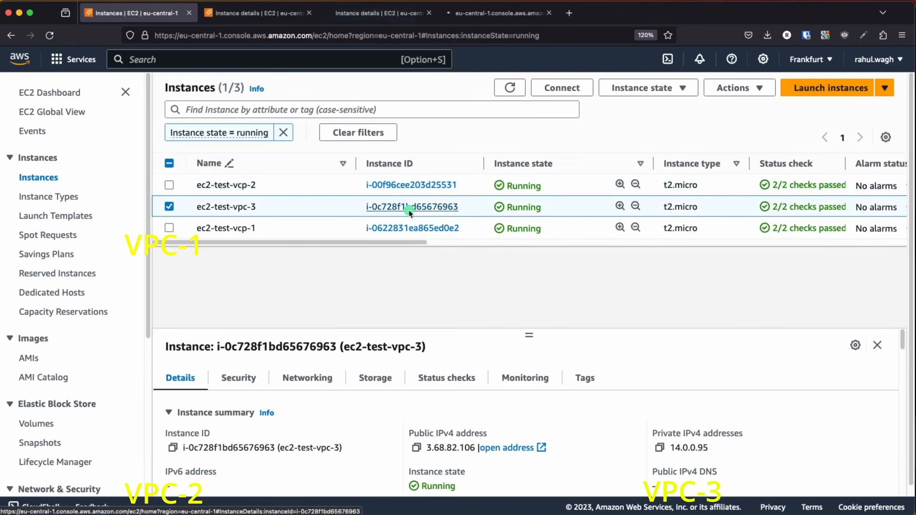
- Look through the three instance detail pages and copy the private IPv4 address of ec2-test-vcp-2
{"action": "left_click", "coordinate": [228, 16]}
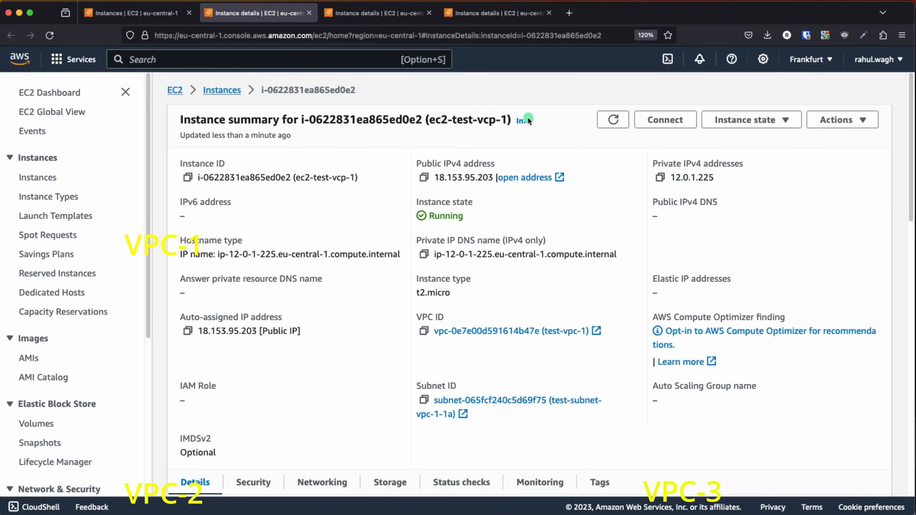
{"action": "left_click", "coordinate": [395, 20]}
{"action": "left_click", "coordinate": [502, 22]}
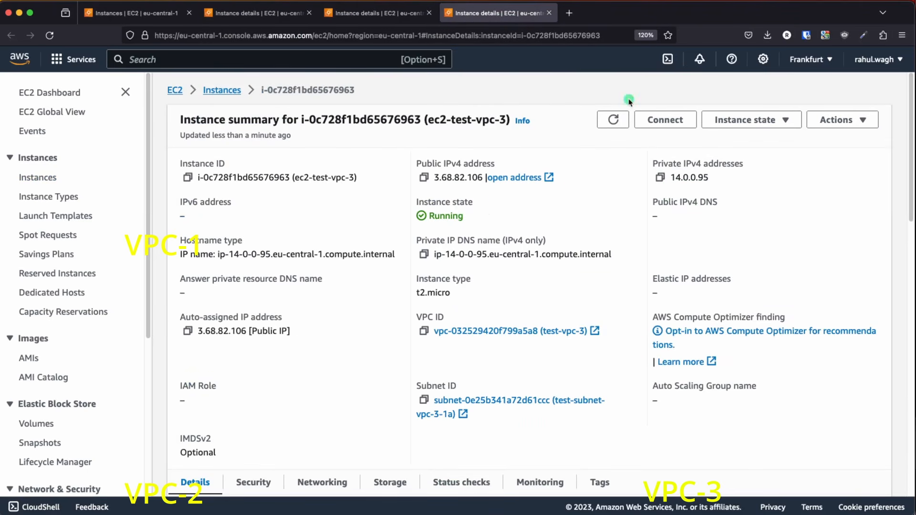
{"action": "left_click", "coordinate": [375, 22]}
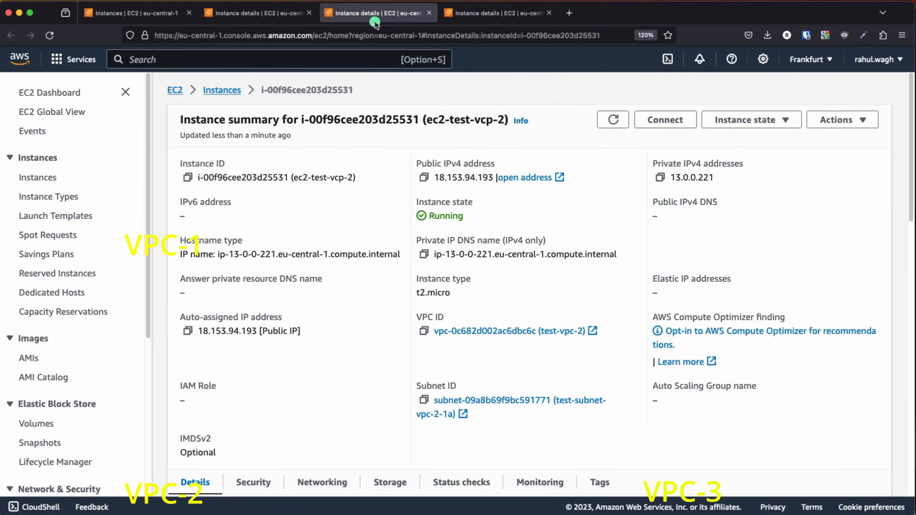
{"action": "left_click", "coordinate": [661, 177]}
- Switch to iTerm, run curl 13.0.0.221 in the VPC-1 pane, highlight the response and add two blank prompt lines
{"action": "key", "text": "super+Tab"}
{"action": "key", "text": "super+Tab"}
{"action": "key", "text": "super+Tab"}
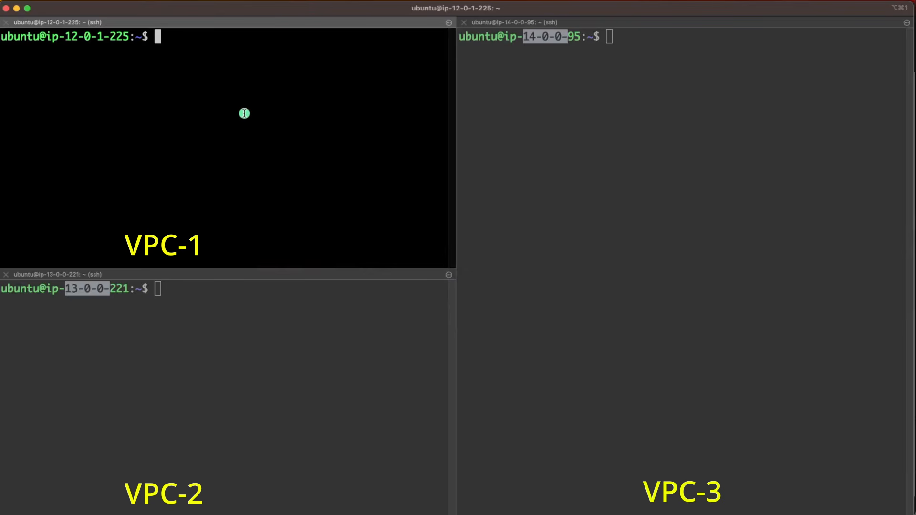
{"action": "type", "text": "curl"}
{"action": "key", "text": "super+v"}
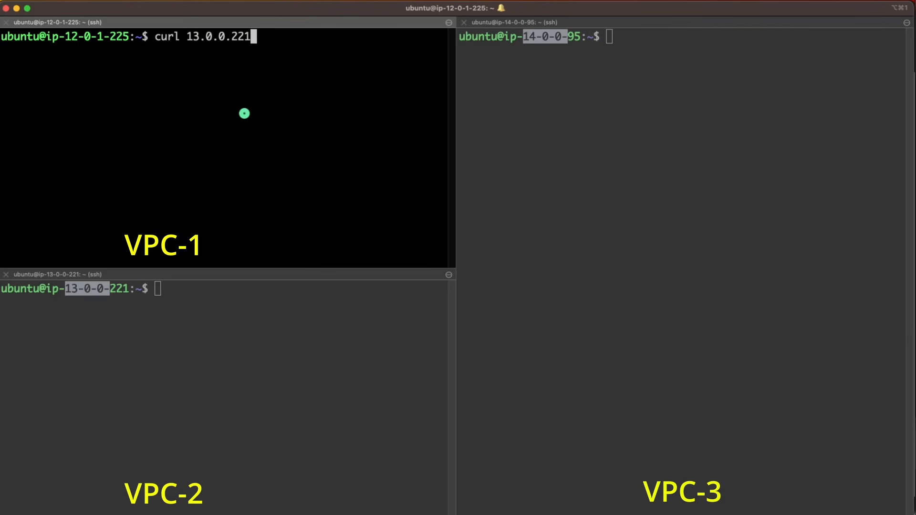
{"action": "key", "text": "Return"}
{"action": "left_click_drag", "start_coordinate": [327, 72], "coordinate": [8, 52]}
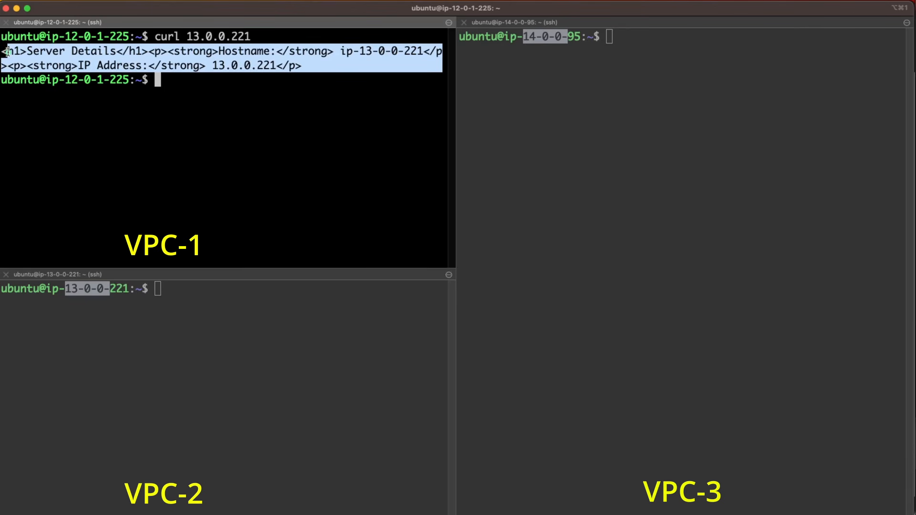
{"action": "left_click", "coordinate": [137, 175]}
{"action": "key", "text": "Return"}
{"action": "key", "text": "Return"}
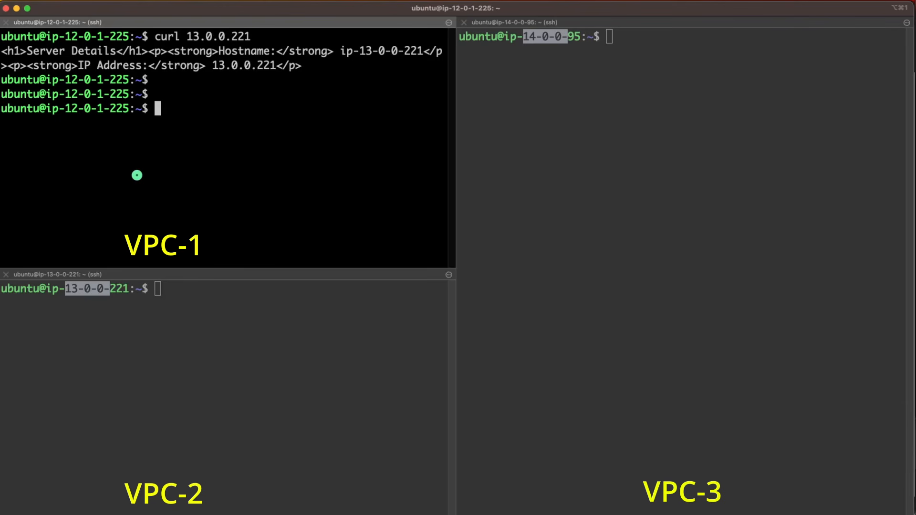
- Switch to Firefox and copy the private IPv4 address from the ec2-test-vpc-3 instance's details page
{"action": "key", "text": "super+Tab"}
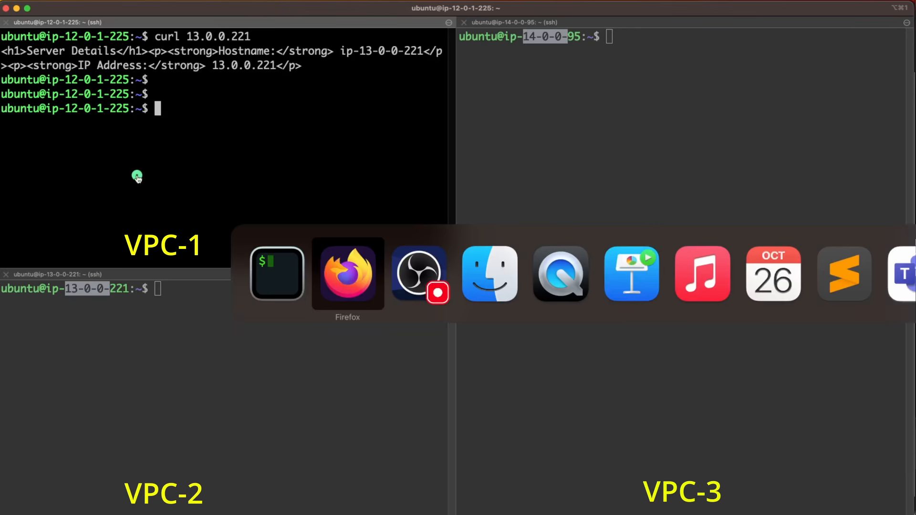
{"action": "key", "text": "ctrl+Tab"}
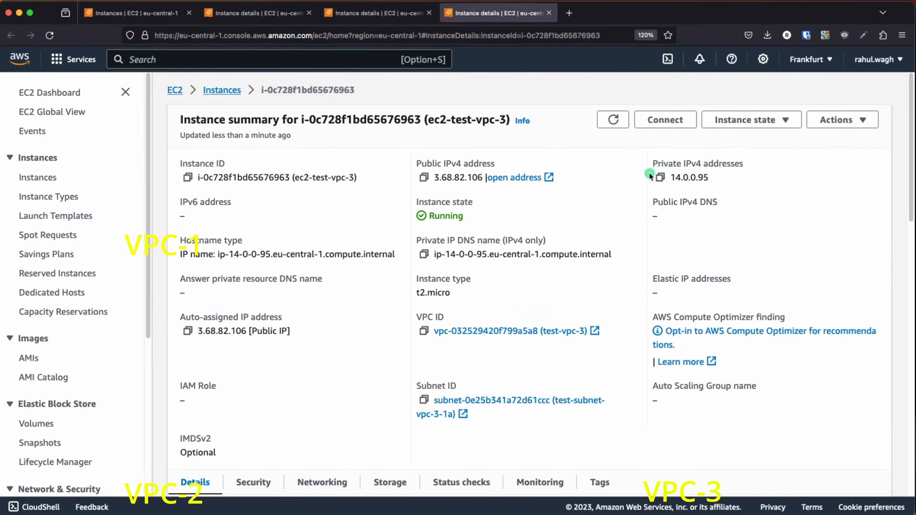
{"action": "left_click", "coordinate": [662, 178]}
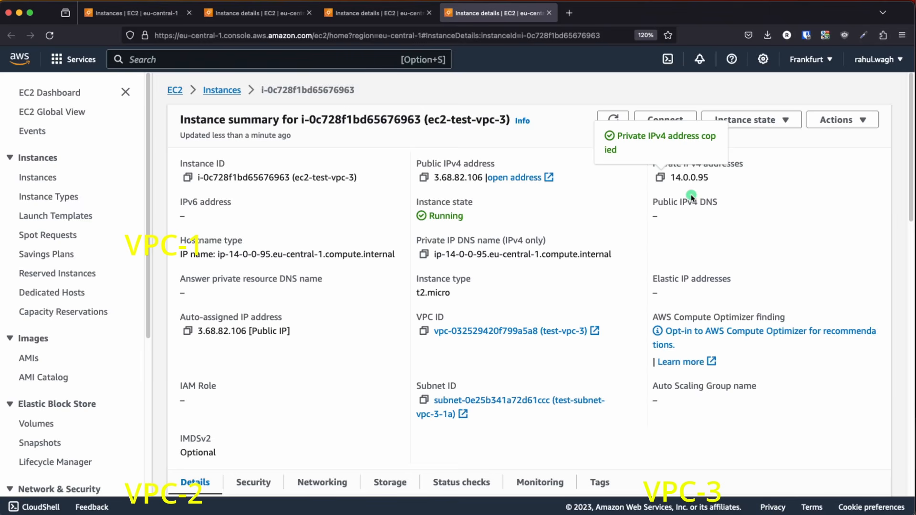
- Switch to iTerm, run curl 14.0.0.95 in the VPC-1 pane and highlight both curl commands there
{"action": "key", "text": "super+Tab"}
{"action": "type", "text": "curl"}
{"action": "key", "text": "super+v"}
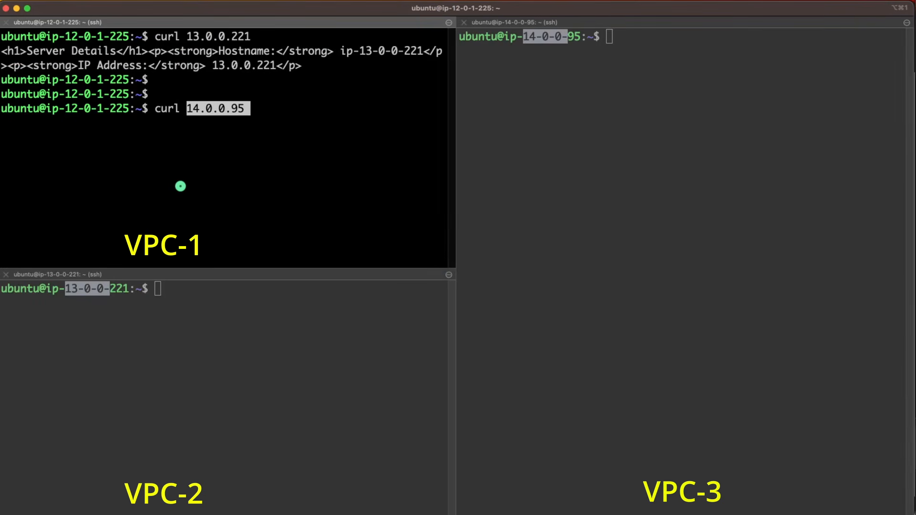
{"action": "key", "text": "Return"}
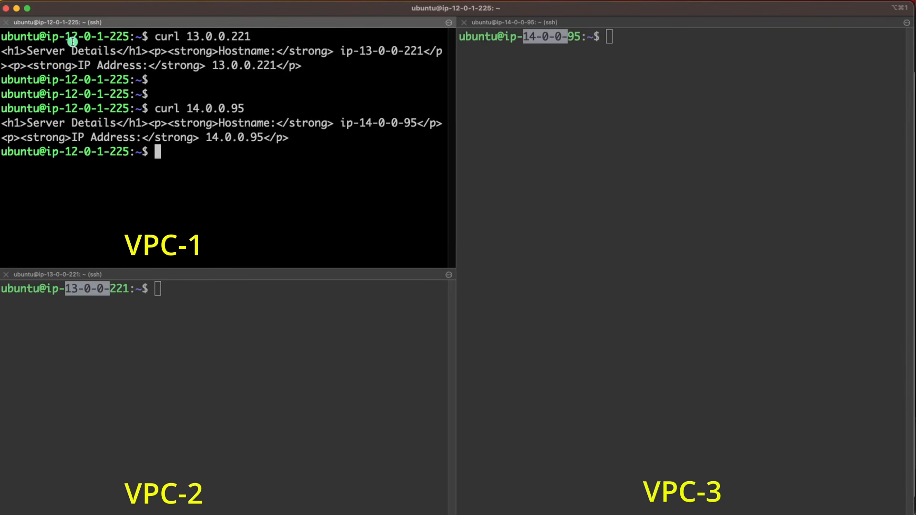
{"action": "left_click_drag", "start_coordinate": [155, 37], "coordinate": [264, 37]}
{"action": "left_click_drag", "start_coordinate": [158, 108], "coordinate": [255, 109]}
- Begin a curl command in the VPC-2 pane, then switch to Firefox and copy the private IPv4 address of ec2-test-vcp-1
{"action": "left_click", "coordinate": [176, 340]}
{"action": "type", "text": "curl"}
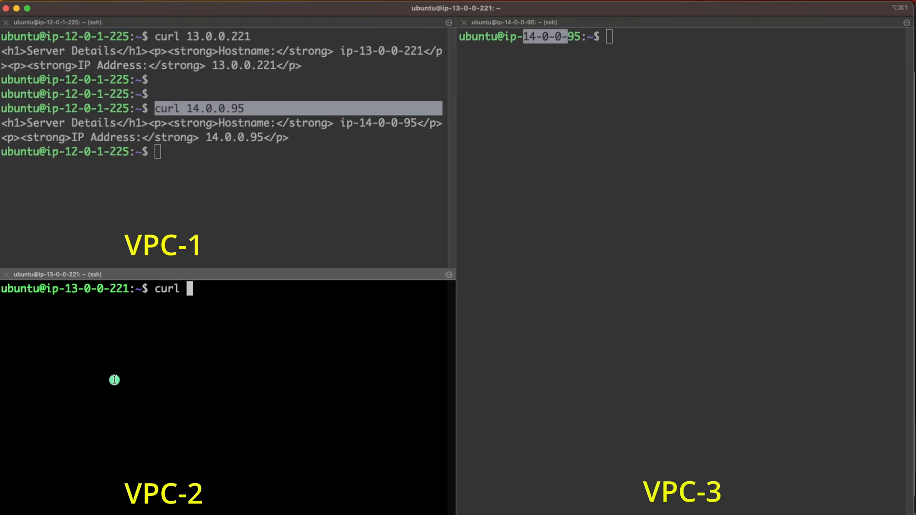
{"action": "key", "text": "super+Tab"}
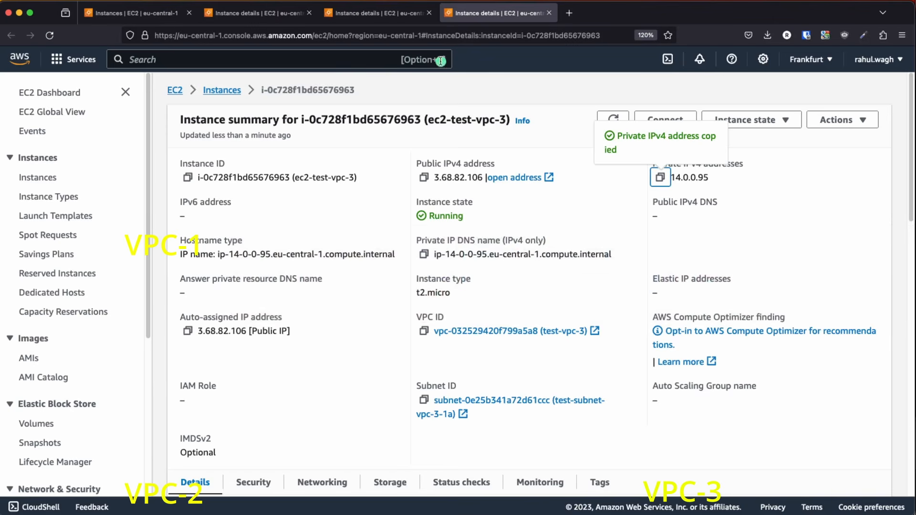
{"action": "left_click", "coordinate": [265, 13]}
{"action": "left_click_drag", "start_coordinate": [426, 120], "coordinate": [511, 120]}
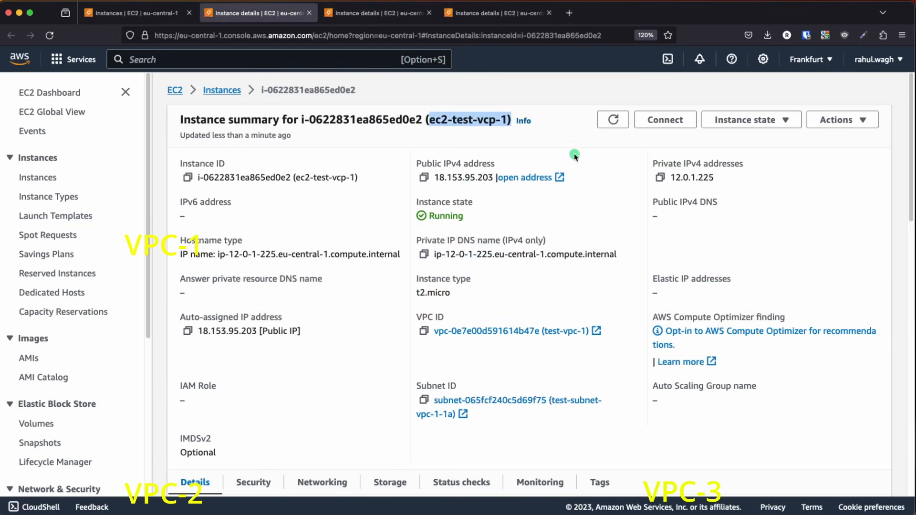
{"action": "left_click", "coordinate": [660, 177]}
- Switch to iTerm, complete and run curl 12.0.1.225 in the VPC-2 pane and add two blank prompt lines
{"action": "key", "text": "super+Tab"}
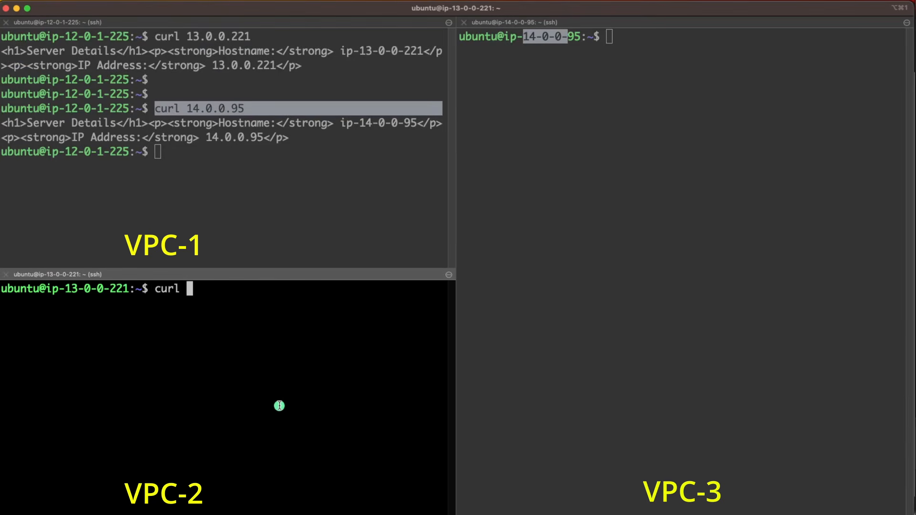
{"action": "key", "text": "super+v"}
{"action": "key", "text": "Return"}
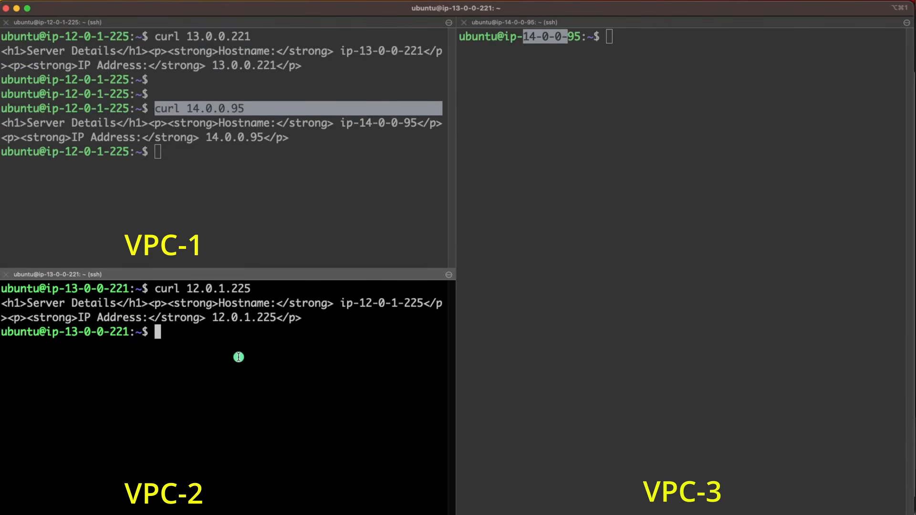
{"action": "key", "text": "Return"}
{"action": "key", "text": "Return"}
- Run curl 14.0.0.95 in the VPC-2 pane using the address from the VPC-1 pane, then highlight the addresses in its curl commands
{"action": "type", "text": "curl"}
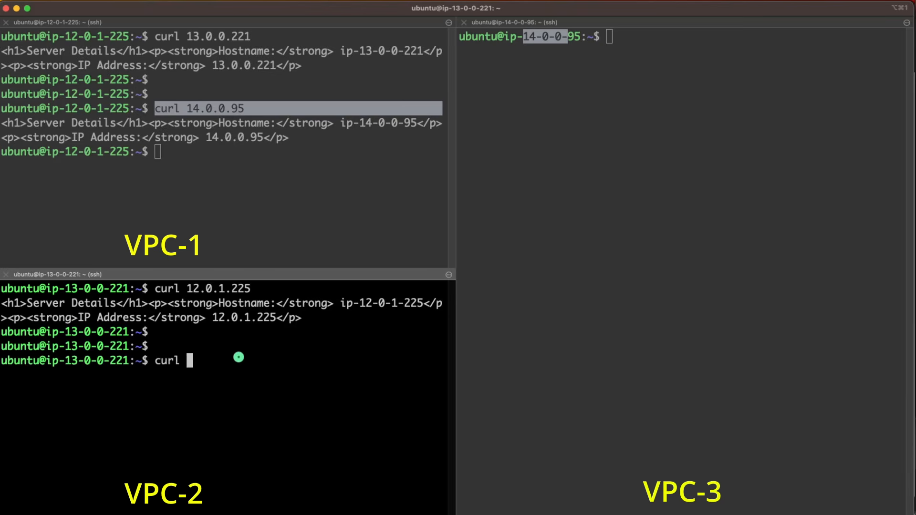
{"action": "left_click", "coordinate": [180, 95]}
{"action": "left_click_drag", "start_coordinate": [186, 108], "coordinate": [245, 108]}
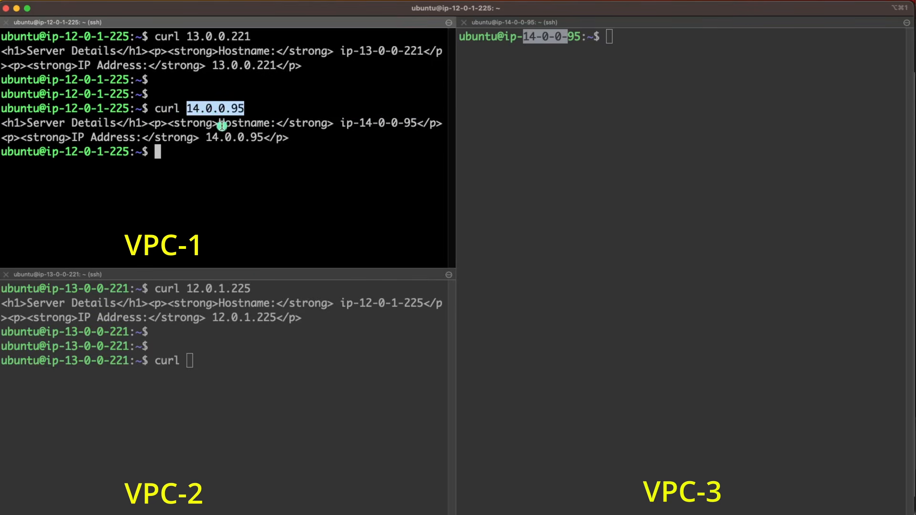
{"action": "left_click", "coordinate": [262, 451]}
{"action": "key", "text": "super+v"}
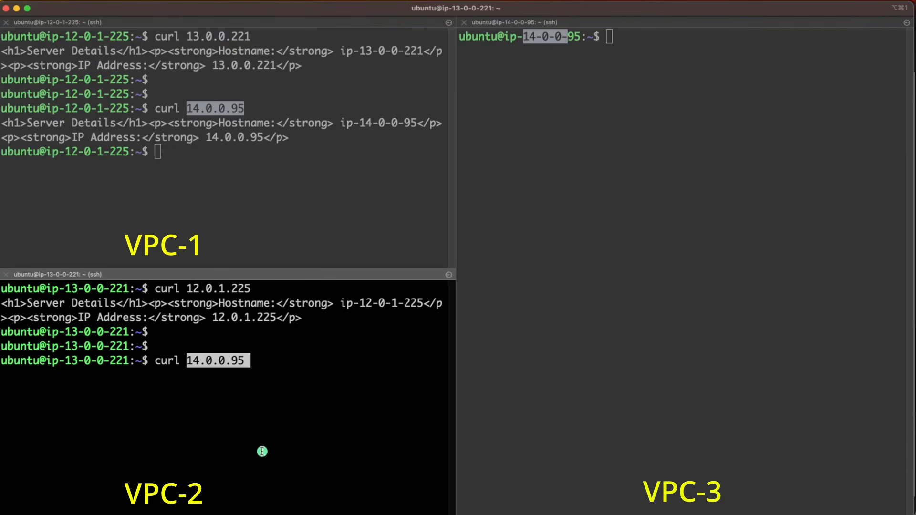
{"action": "key", "text": "Return"}
{"action": "key", "text": "Return"}
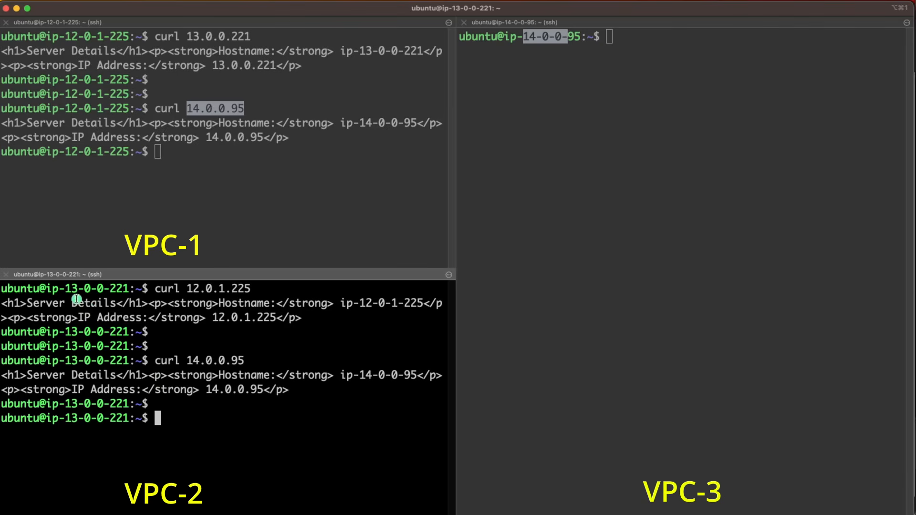
{"action": "left_click_drag", "start_coordinate": [65, 289], "coordinate": [120, 290]}
{"action": "left_click_drag", "start_coordinate": [181, 288], "coordinate": [256, 290]}
{"action": "left_click_drag", "start_coordinate": [187, 360], "coordinate": [256, 360]}
- Run curl 12.0.1.225 in the VPC-3 pane using the address from the VPC-2 pane and add two blank prompt lines
{"action": "left_click", "coordinate": [620, 234]}
{"action": "type", "text": "curl"}
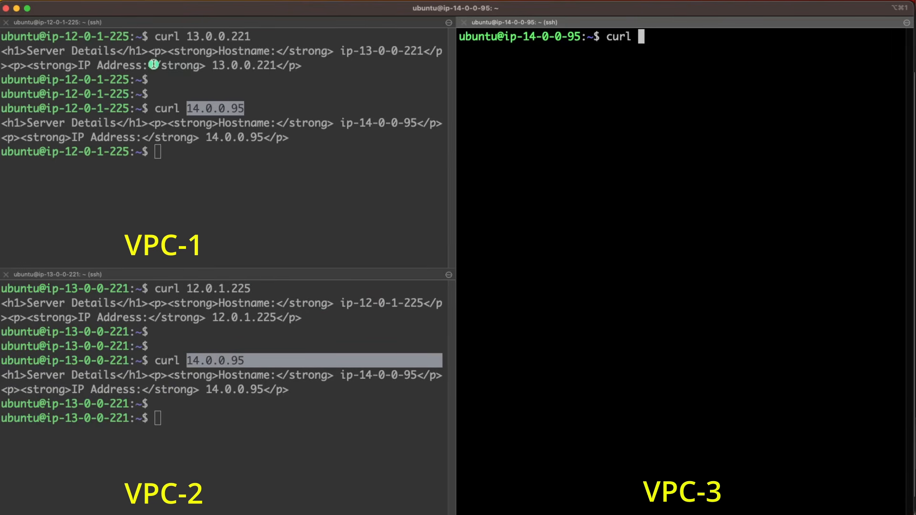
{"action": "left_click_drag", "start_coordinate": [186, 288], "coordinate": [250, 289]}
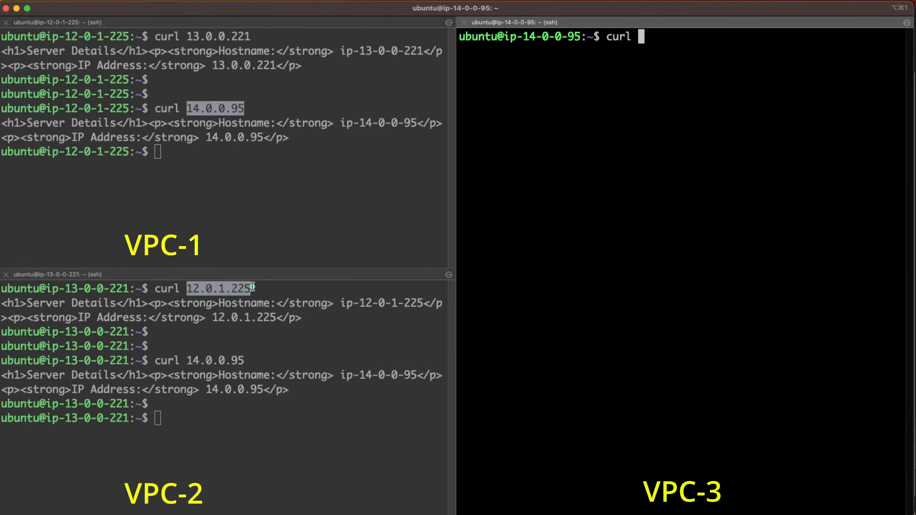
{"action": "left_click", "coordinate": [772, 142]}
{"action": "key", "text": "super+v"}
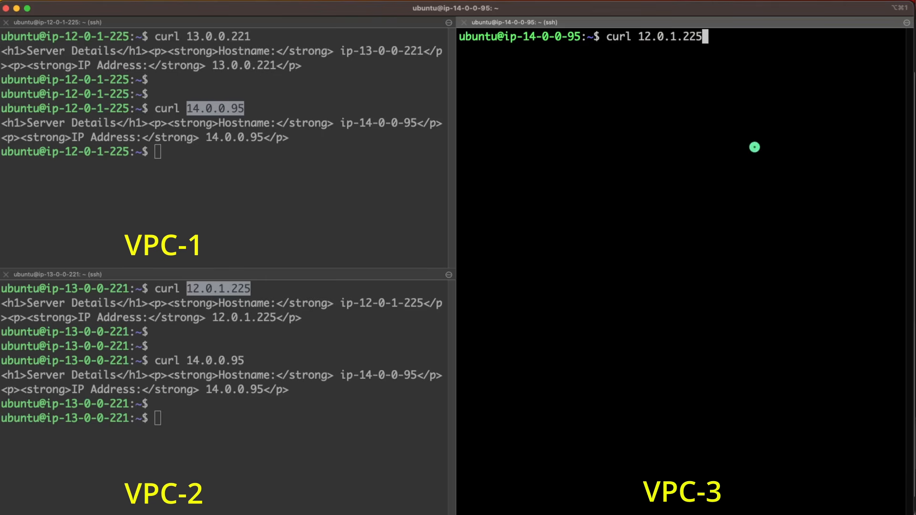
{"action": "key", "text": "Return"}
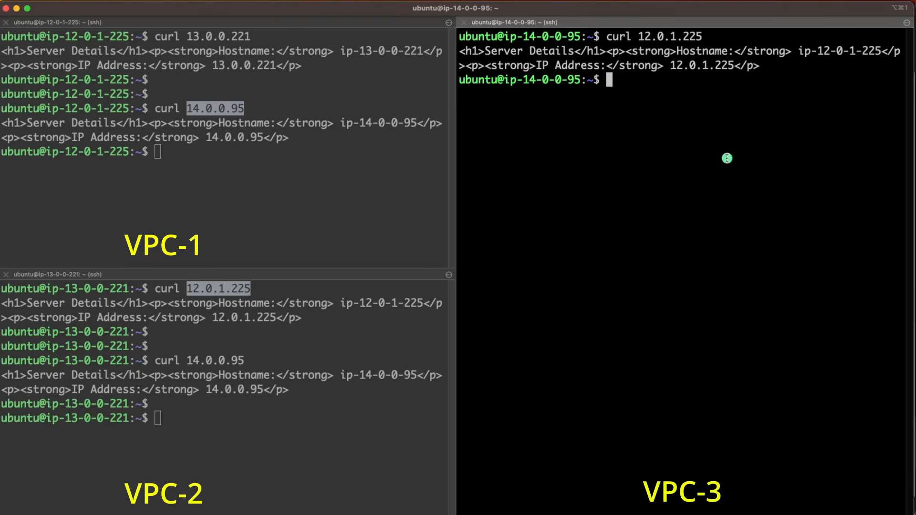
{"action": "key", "text": "Return"}
{"action": "key", "text": "Return"}
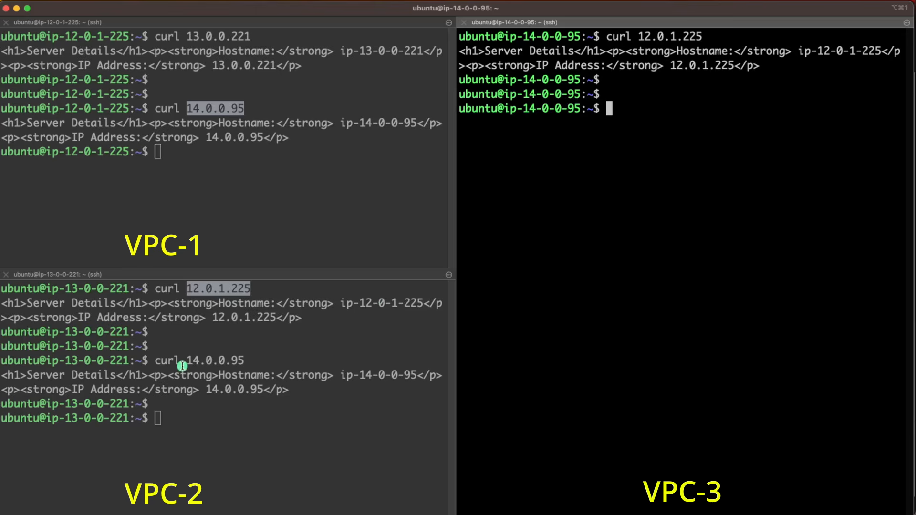
- Run curl 13.0.0.221 in the VPC-3 pane using the address from the VPC-1 pane and add a blank prompt line
{"action": "type", "text": "curl"}
{"action": "left_click", "coordinate": [206, 395]}
{"action": "left_click", "coordinate": [188, 36]}
{"action": "left_click_drag", "start_coordinate": [180, 37], "coordinate": [252, 37]}
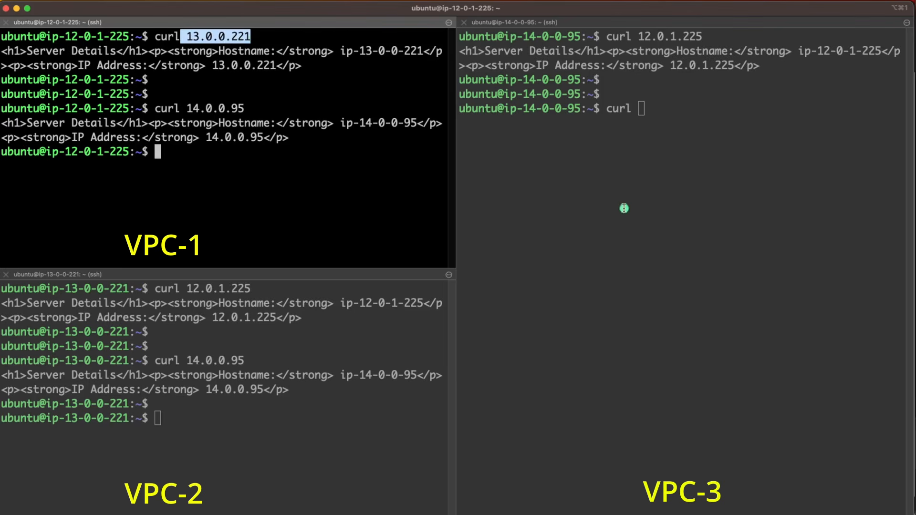
{"action": "left_click", "coordinate": [622, 207]}
{"action": "key", "text": "super+v"}
{"action": "key", "text": "Return"}
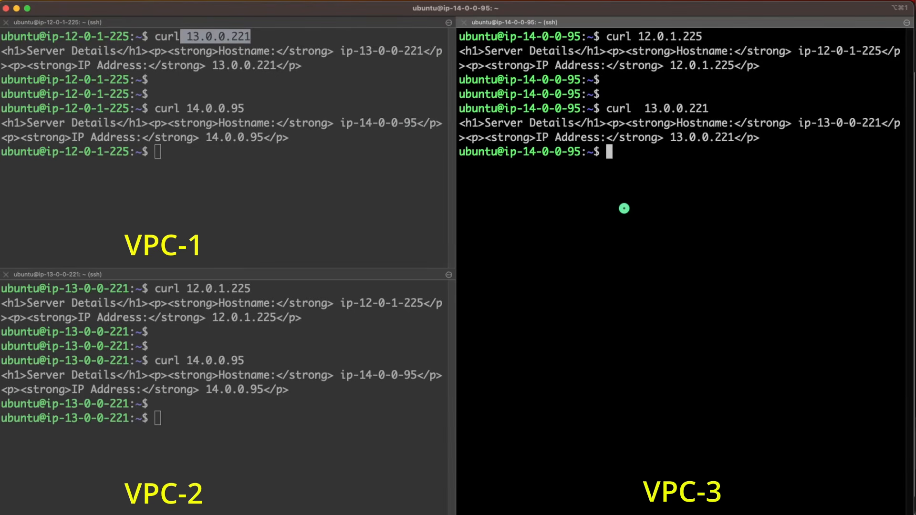
{"action": "key", "text": "Return"}
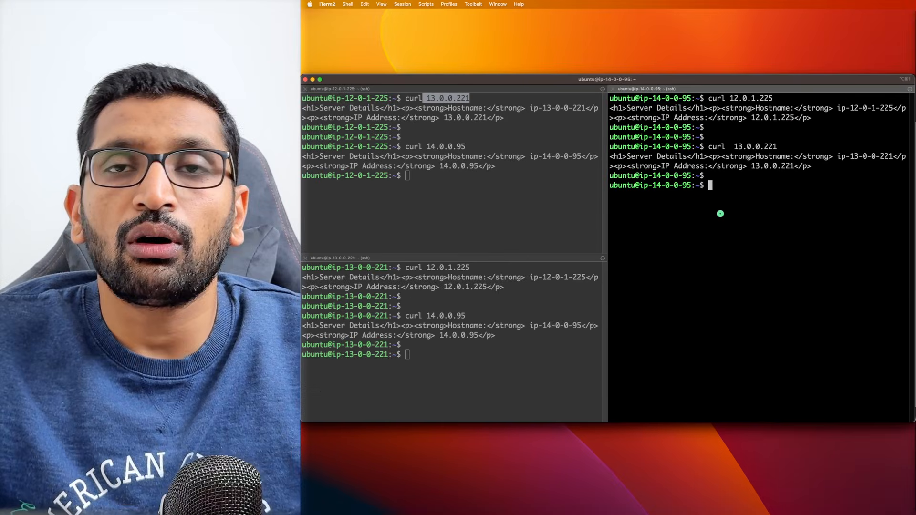